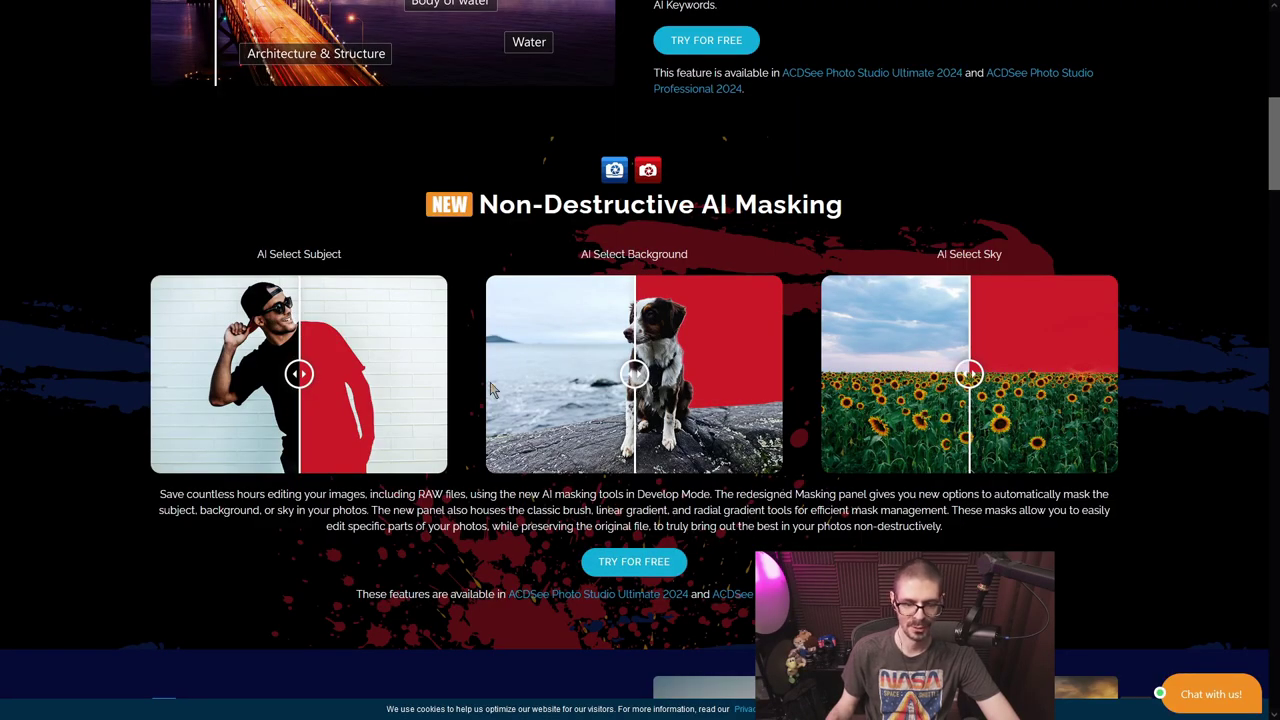
- Examine the AI masking, AI Sky Replacement and AI Face Edit sections of the ACDSee 2024 features page, using the before-and-after image comparisons
{"action": "scroll", "coordinate": [490, 390], "scroll_direction": "down", "scroll_amount": 1}
{"action": "left_click_drag", "start_coordinate": [297, 281], "coordinate": [329, 283]}
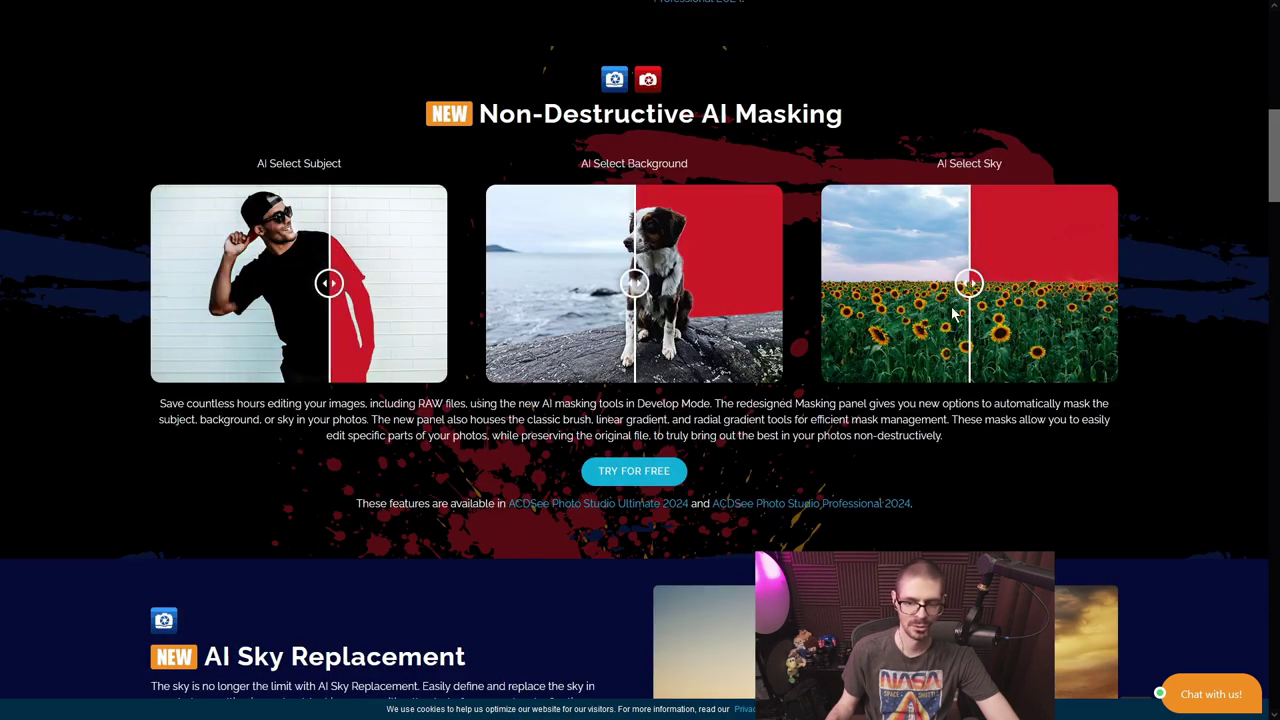
{"action": "scroll", "coordinate": [854, 233], "scroll_direction": "down", "scroll_amount": 5}
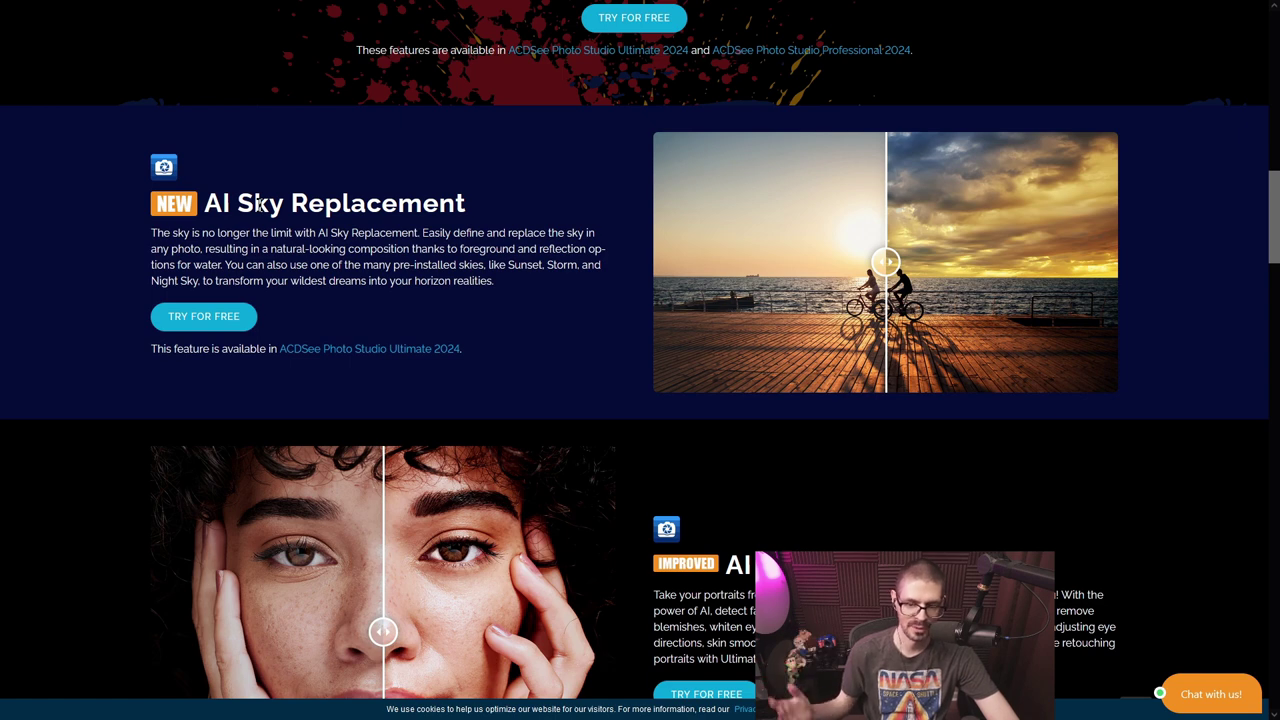
{"action": "mouse_move", "coordinate": [886, 262]}
{"action": "left_mouse_down"}
{"action": "mouse_move", "coordinate": [1010, 262]}
{"action": "mouse_move", "coordinate": [800, 246]}
{"action": "mouse_move", "coordinate": [890, 256]}
{"action": "left_mouse_up"}
{"action": "left_click_drag", "start_coordinate": [808, 221], "coordinate": [625, 227]}
{"action": "scroll", "coordinate": [624, 234], "scroll_direction": "down", "scroll_amount": 4}
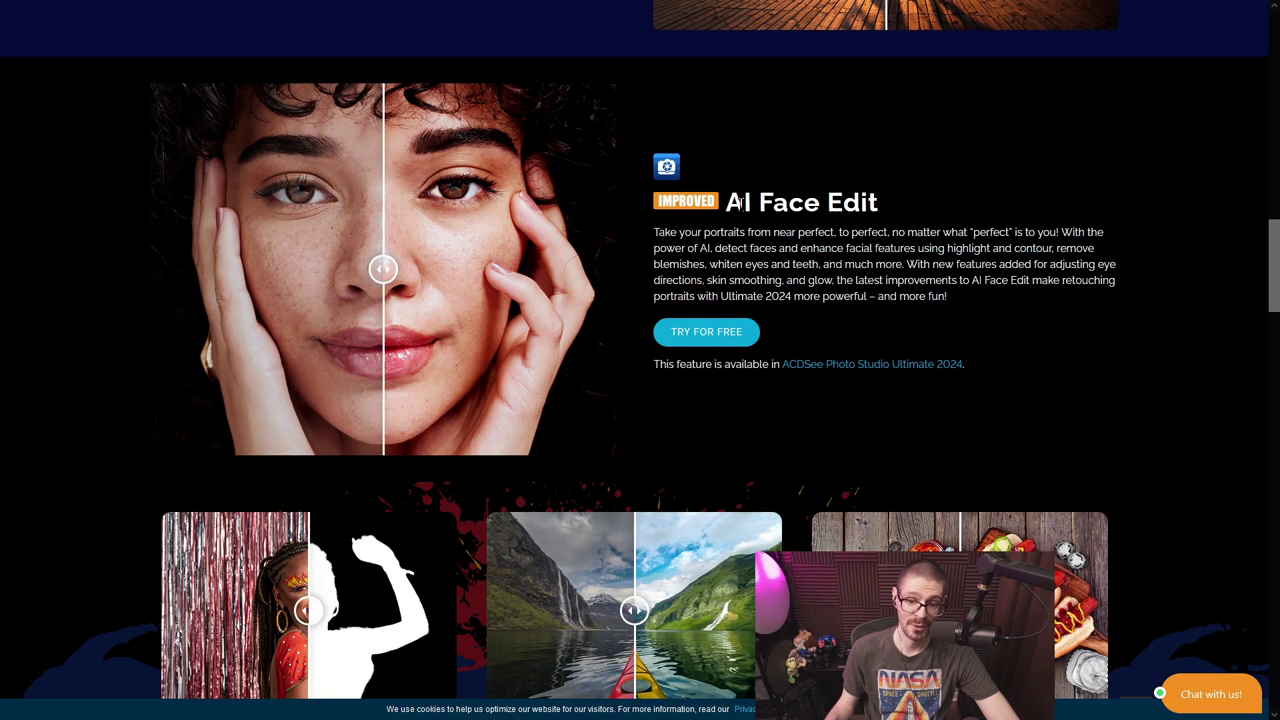
{"action": "left_click_drag", "start_coordinate": [380, 272], "coordinate": [338, 270]}
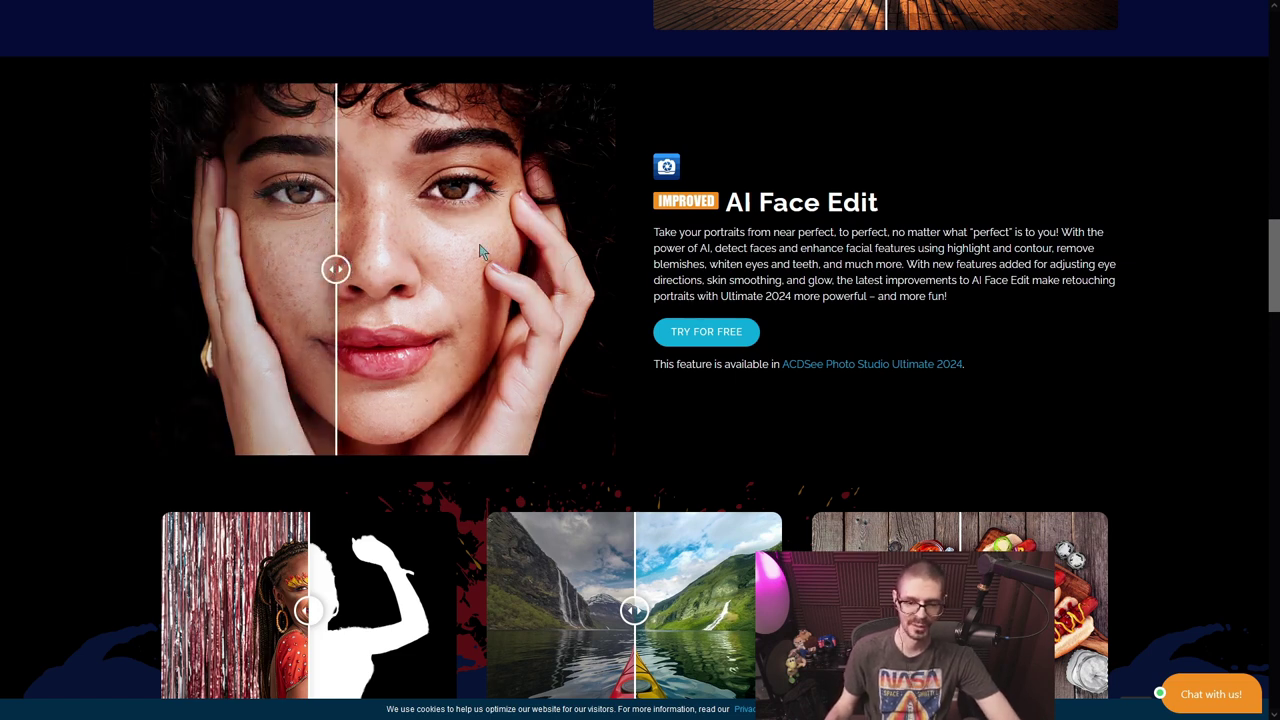
{"action": "scroll", "coordinate": [1006, 232], "scroll_direction": "down", "scroll_amount": 5}
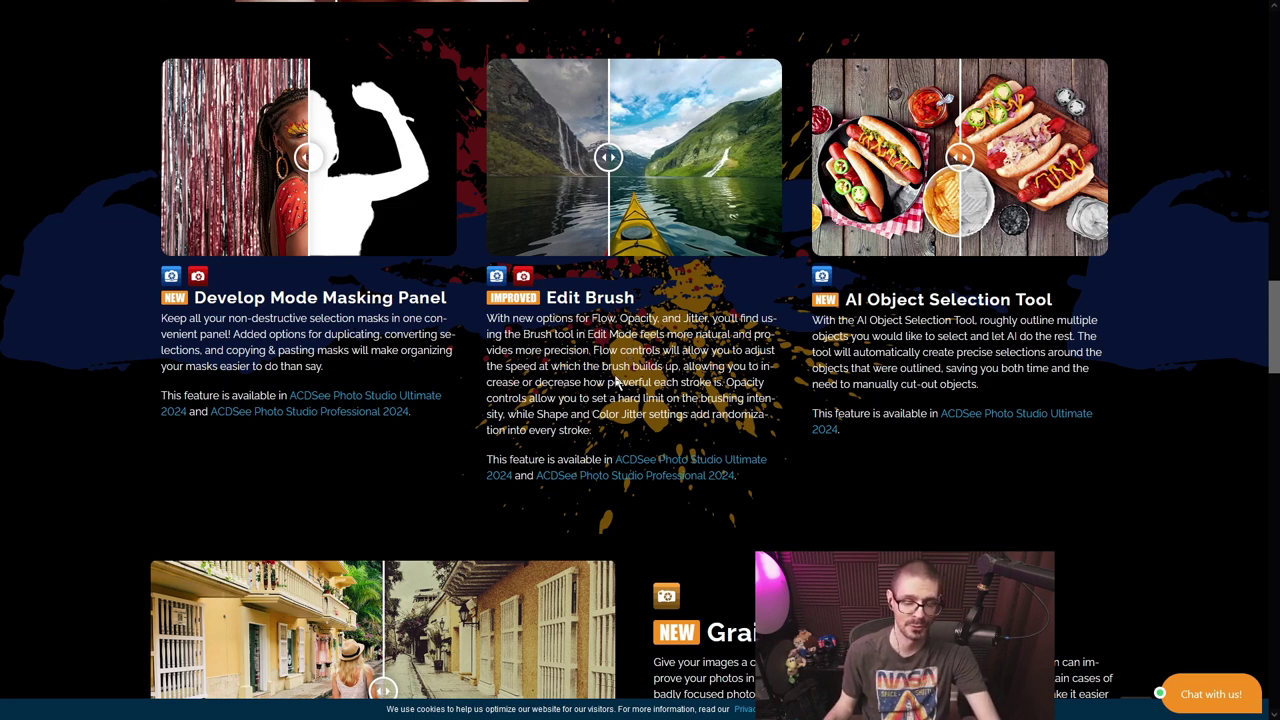
- Examine the AI Object Selection Tool and Grain Tool sections, comparing their before-and-after sample images
{"action": "left_click_drag", "start_coordinate": [880, 299], "coordinate": [936, 356]}
{"action": "left_click", "coordinate": [939, 354]}
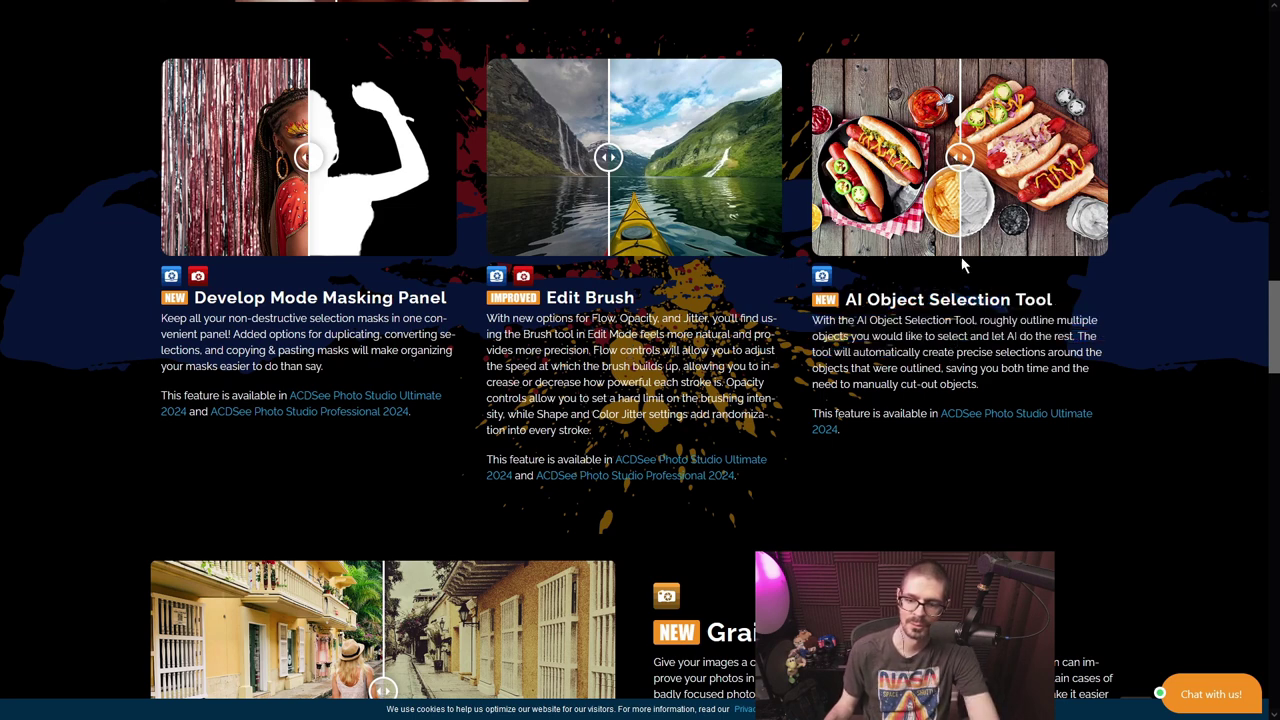
{"action": "left_click_drag", "start_coordinate": [963, 166], "coordinate": [940, 190]}
{"action": "scroll", "coordinate": [896, 442], "scroll_direction": "down", "scroll_amount": 1}
{"action": "scroll", "coordinate": [894, 447], "scroll_direction": "down", "scroll_amount": 4}
{"action": "left_click_drag", "start_coordinate": [726, 178], "coordinate": [910, 205]}
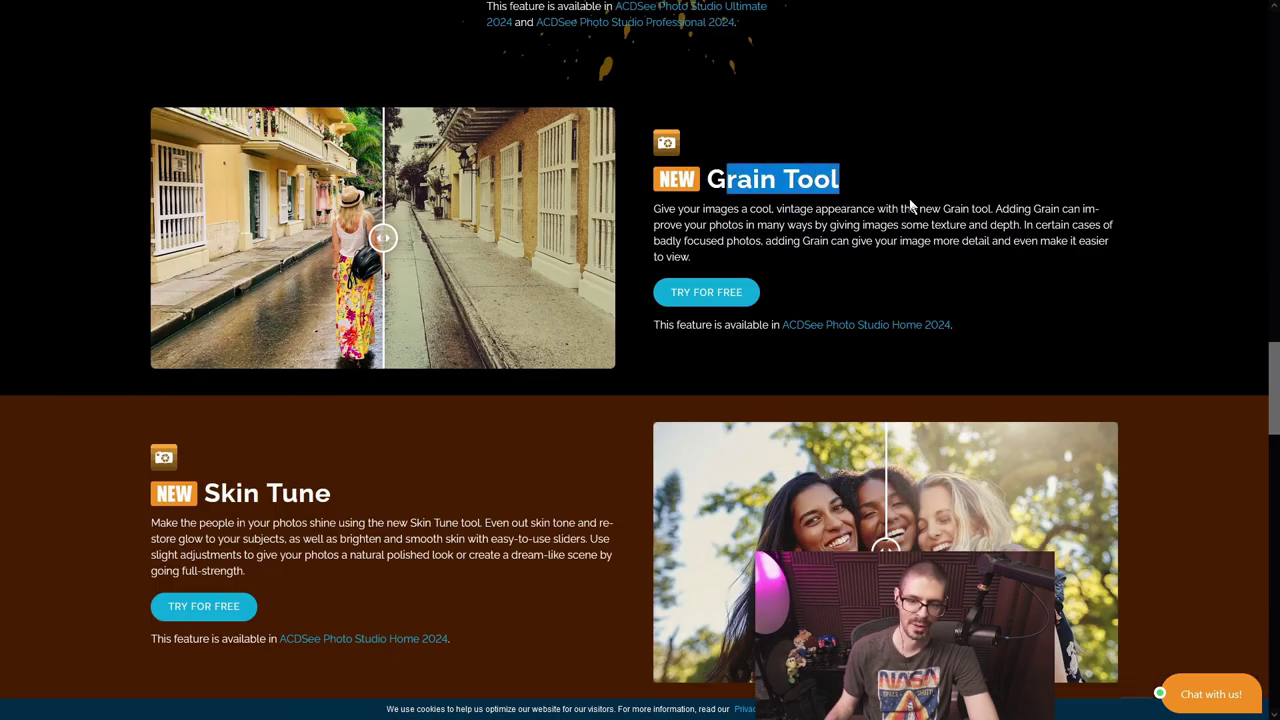
{"action": "mouse_move", "coordinate": [749, 208]}
{"action": "left_mouse_down"}
{"action": "mouse_move", "coordinate": [840, 226]}
{"action": "mouse_move", "coordinate": [742, 226]}
{"action": "left_mouse_up"}
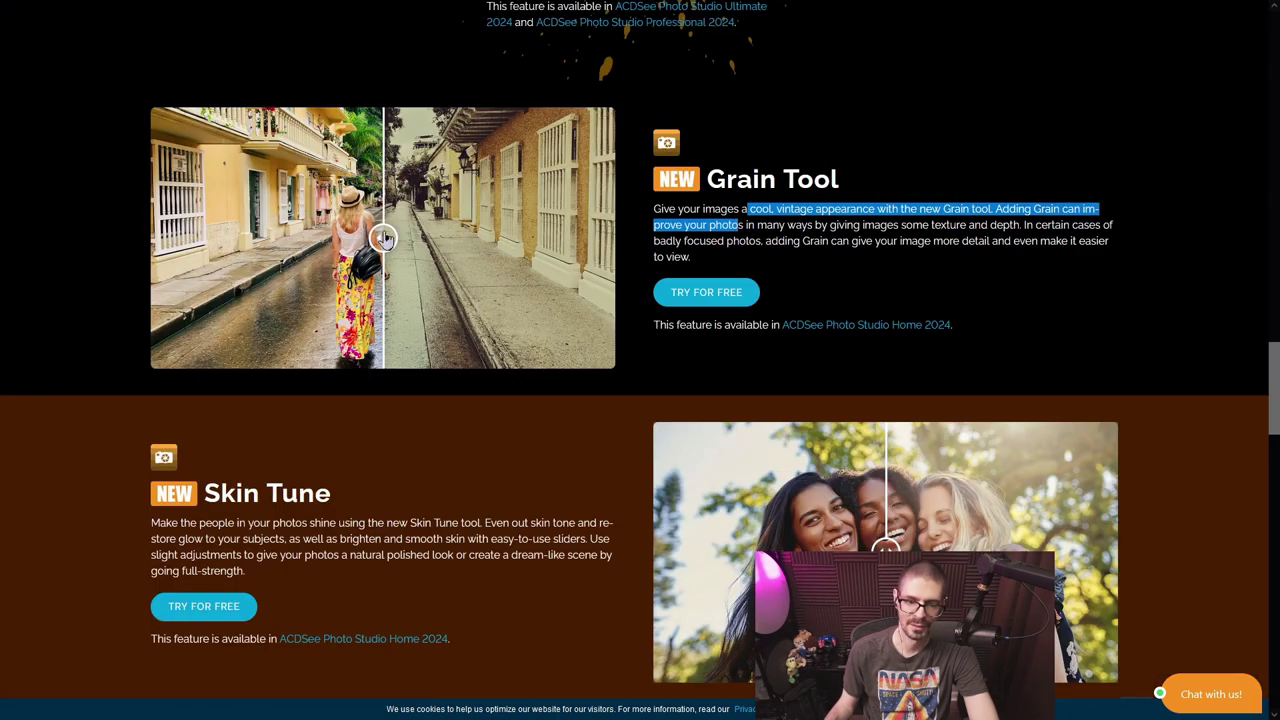
{"action": "left_click_drag", "start_coordinate": [386, 240], "coordinate": [530, 247]}
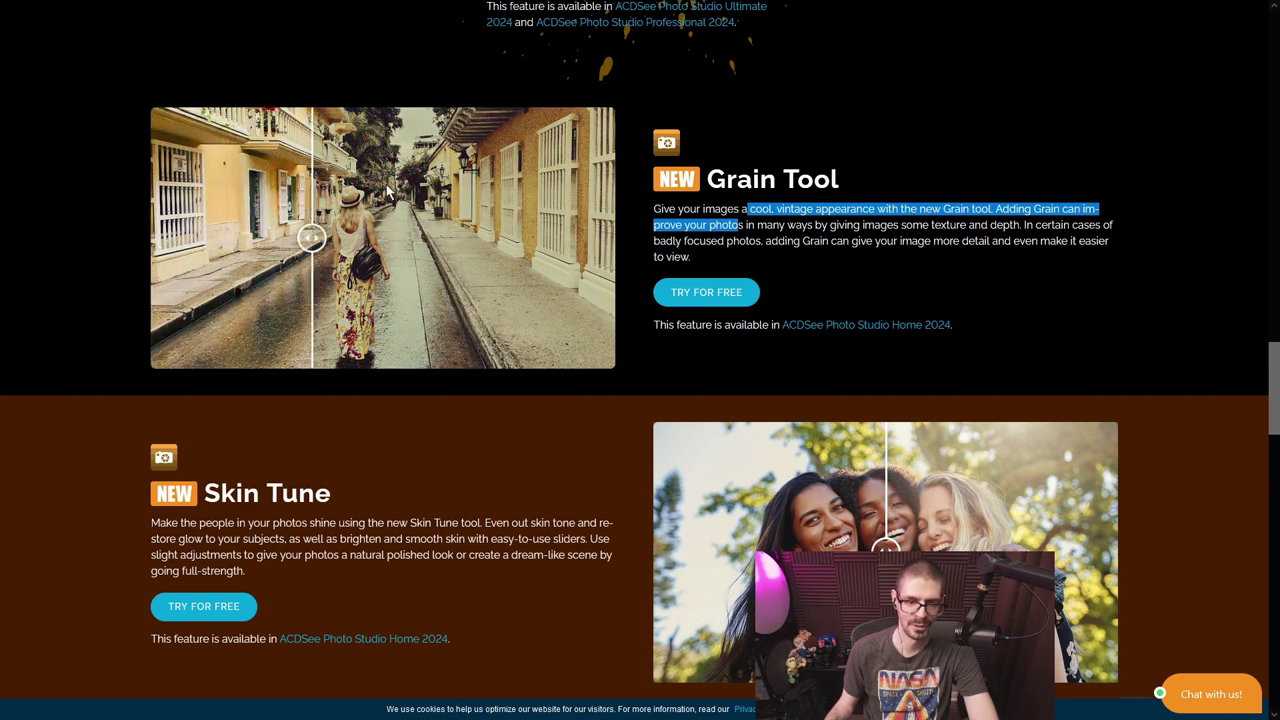
- Read the Even More New Features & Improvements list, including Lens Correction Update, Two-Way Metadata Embedding and the entries further down
{"action": "scroll", "coordinate": [293, 157], "scroll_direction": "down", "scroll_amount": 4}
{"action": "scroll", "coordinate": [234, 167], "scroll_direction": "down", "scroll_amount": 4}
{"action": "left_click_drag", "start_coordinate": [694, 110], "coordinate": [735, 147]}
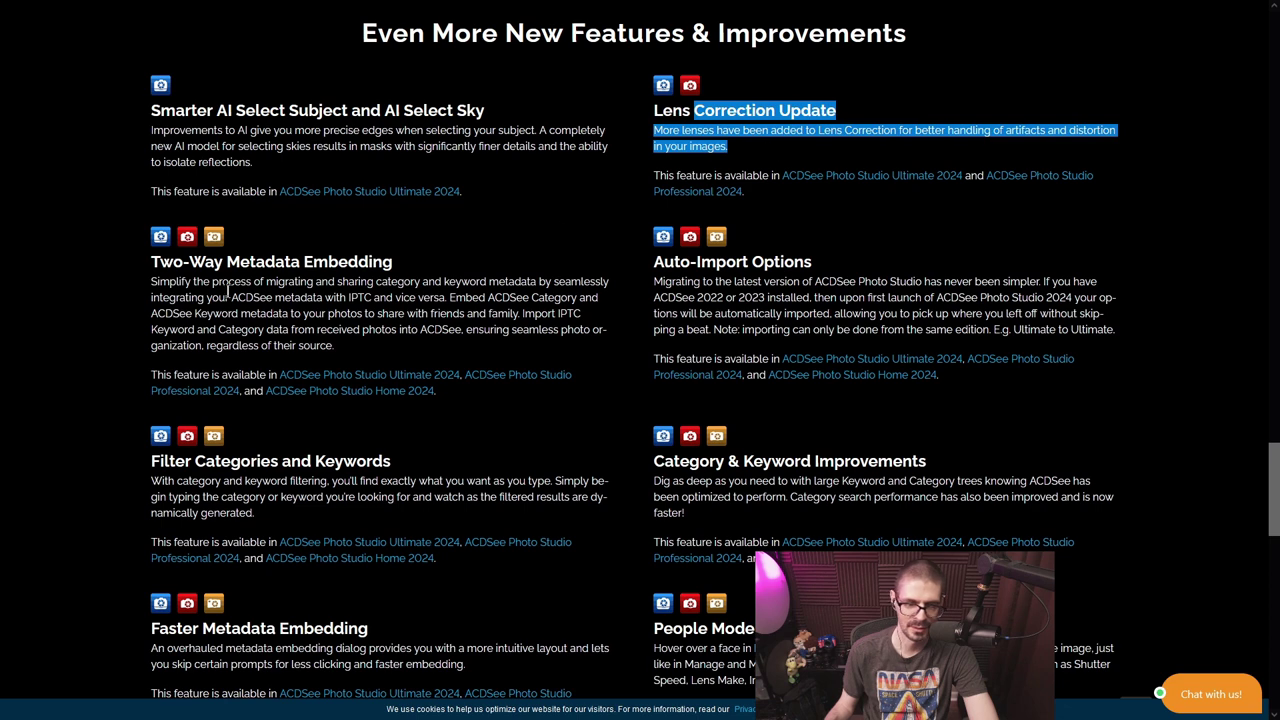
{"action": "left_click_drag", "start_coordinate": [349, 284], "coordinate": [241, 240]}
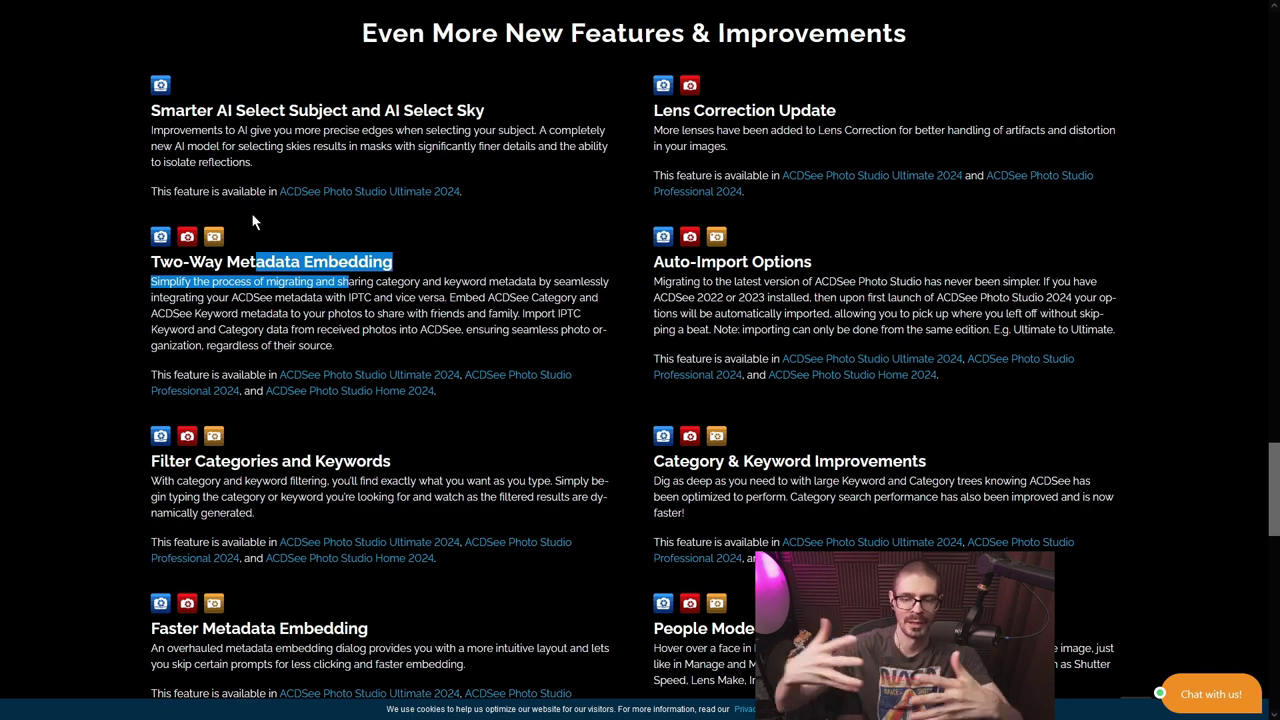
{"action": "left_click", "coordinate": [362, 296]}
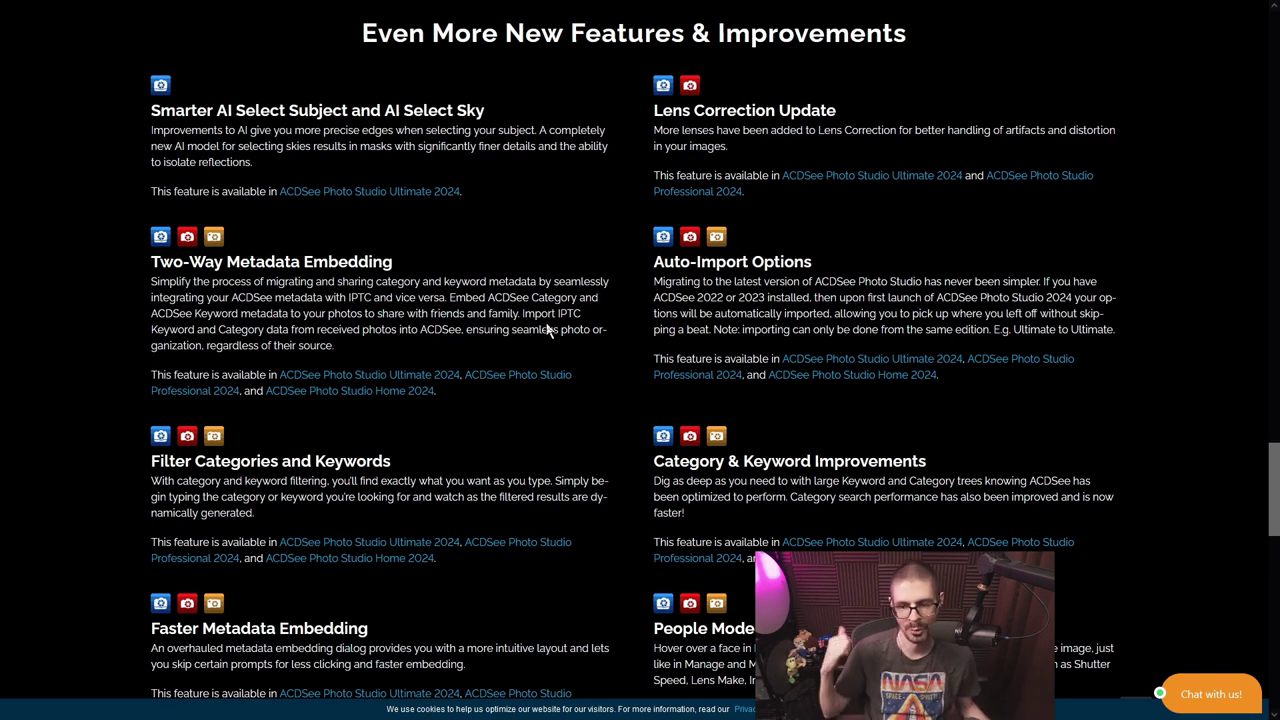
{"action": "scroll", "coordinate": [546, 326], "scroll_direction": "down", "scroll_amount": 3}
{"action": "left_click_drag", "start_coordinate": [205, 356], "coordinate": [448, 392]}
{"action": "left_click_drag", "start_coordinate": [225, 524], "coordinate": [477, 550]}
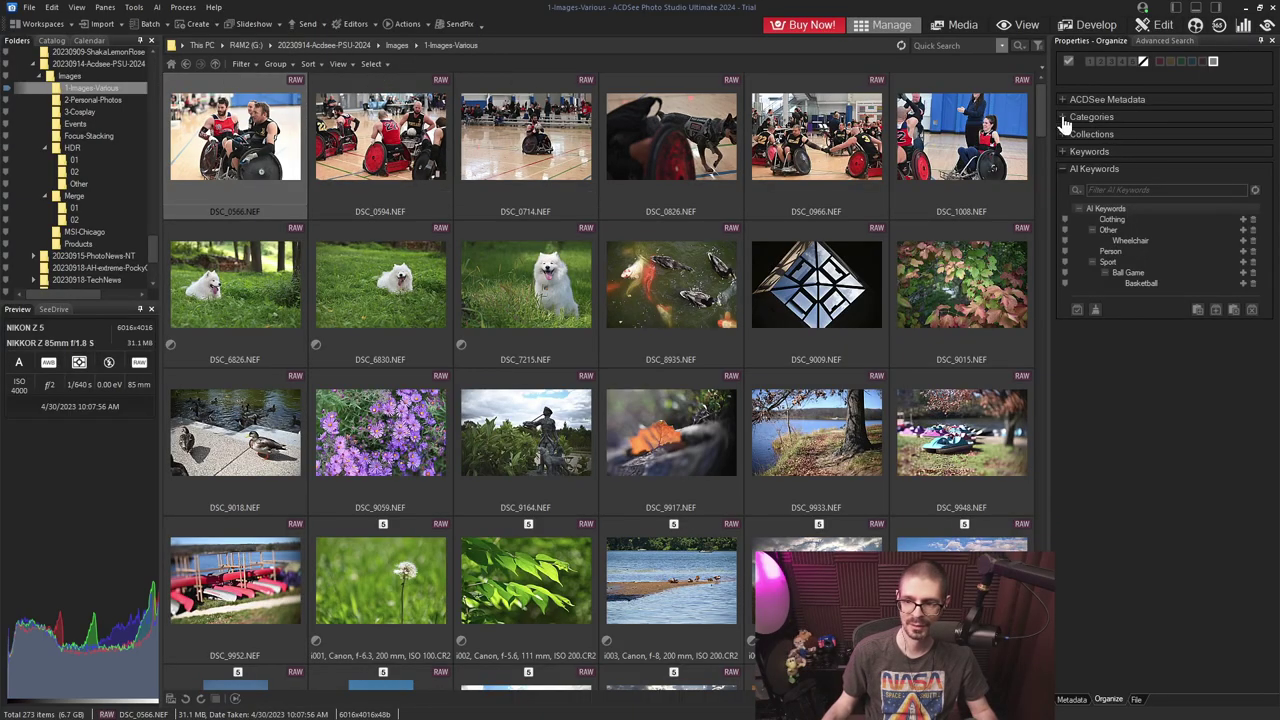
- In ACDSee Photo Studio, look over the manual Keywords options, and inspect the AI keywords of the wheelchair sport and dog photos
{"action": "left_click", "coordinate": [1064, 154]}
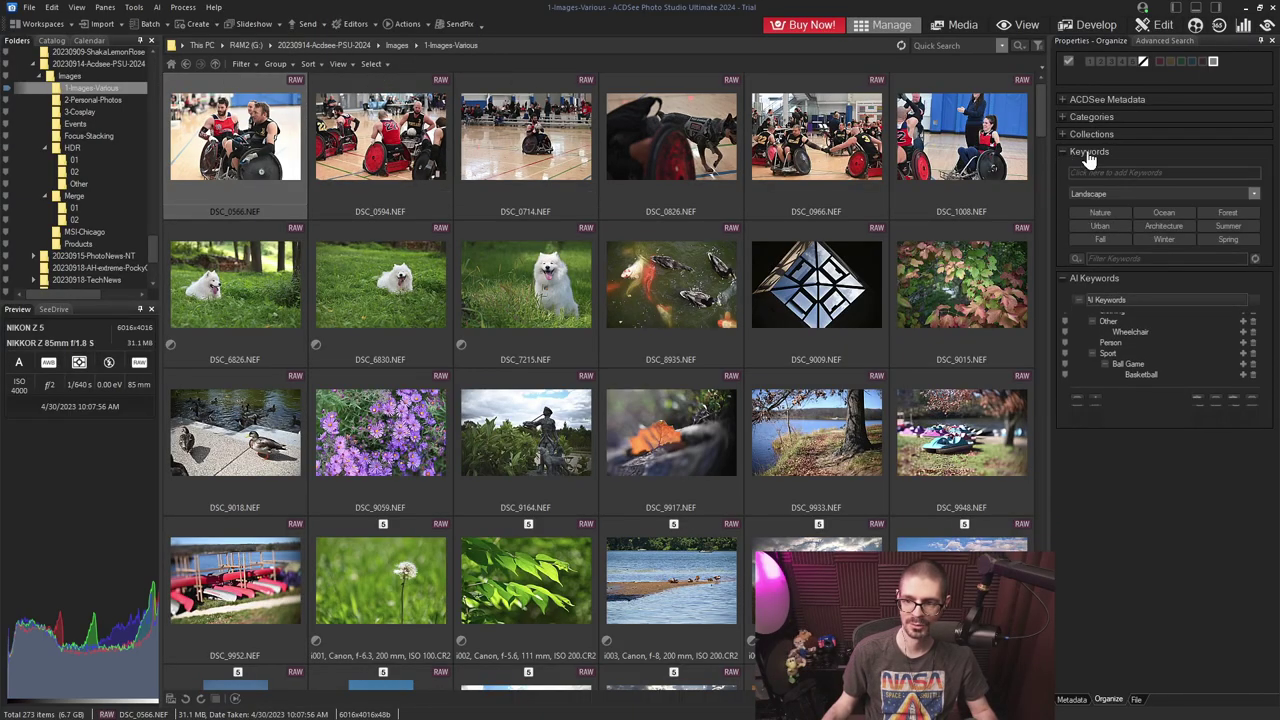
{"action": "left_click", "coordinate": [1218, 152]}
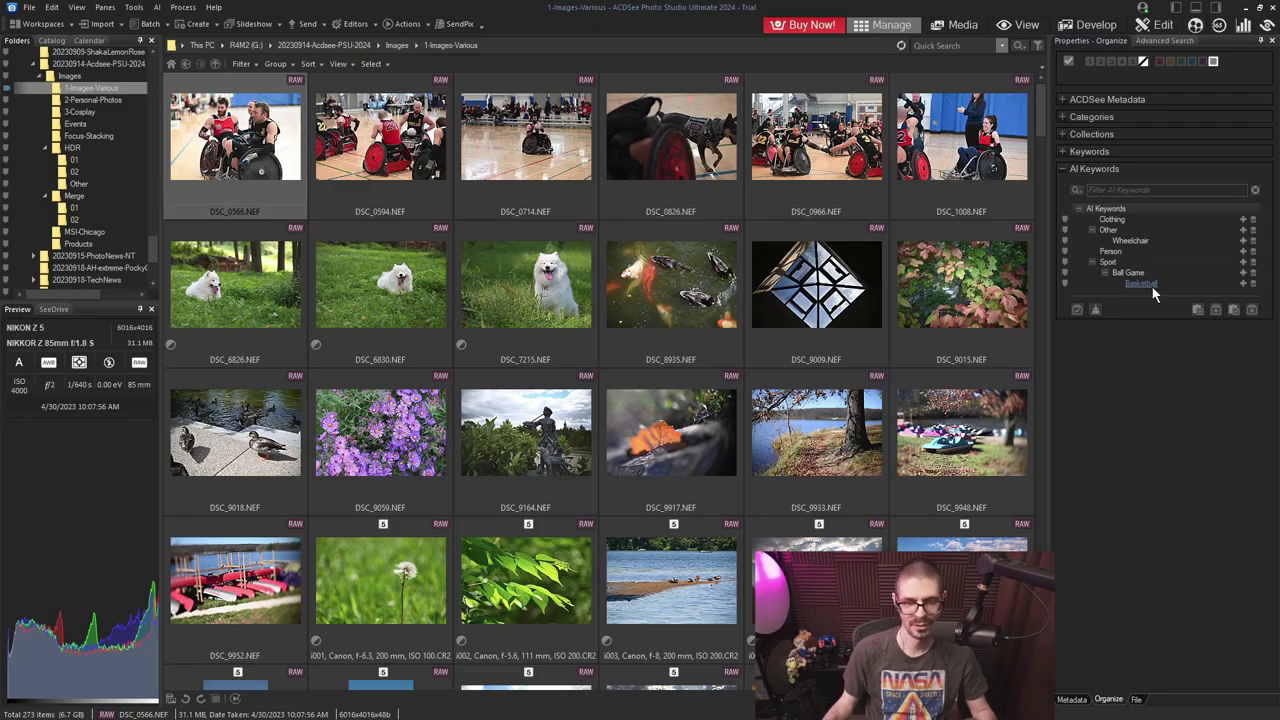
{"action": "left_click", "coordinate": [385, 170]}
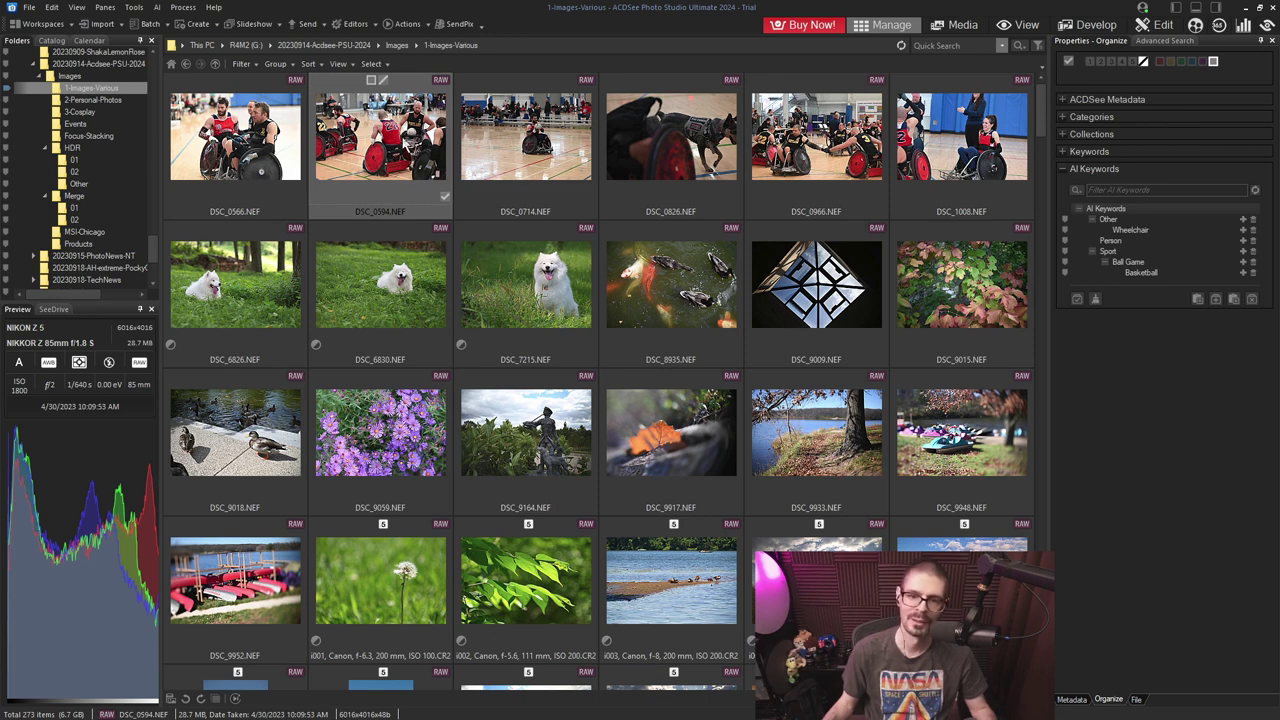
{"action": "key", "text": "Right"}
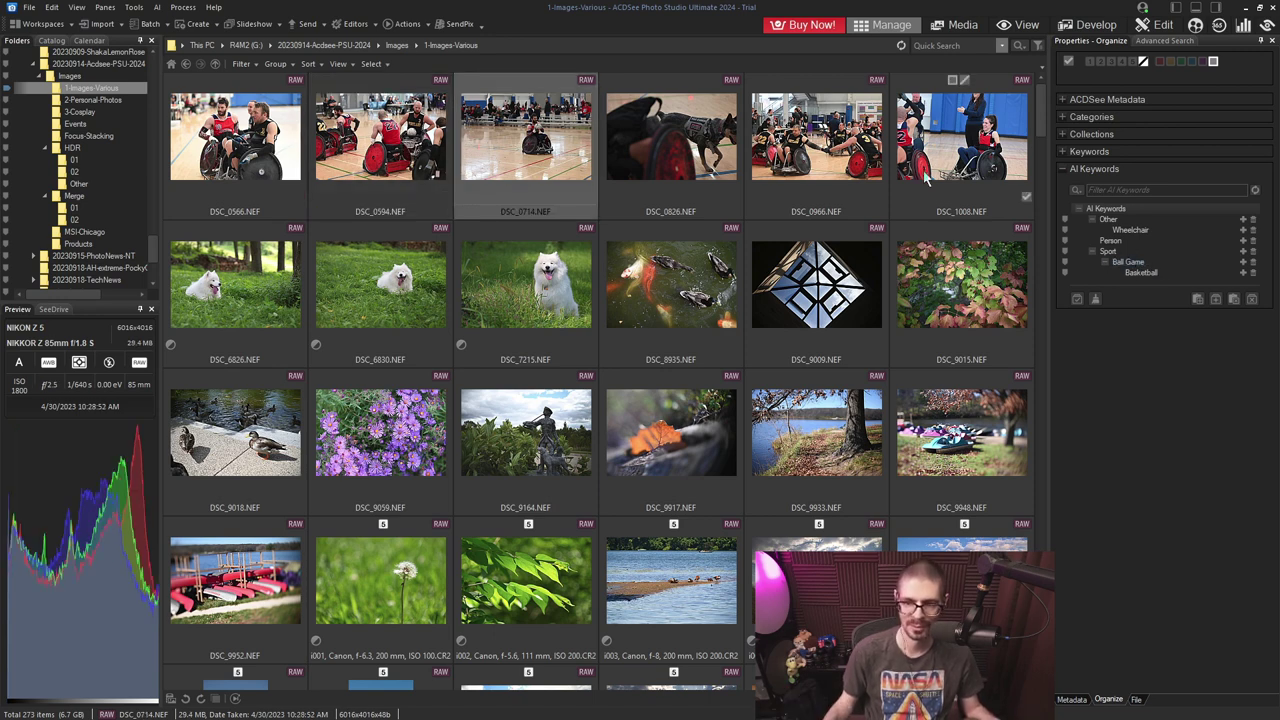
{"action": "key", "text": "Right"}
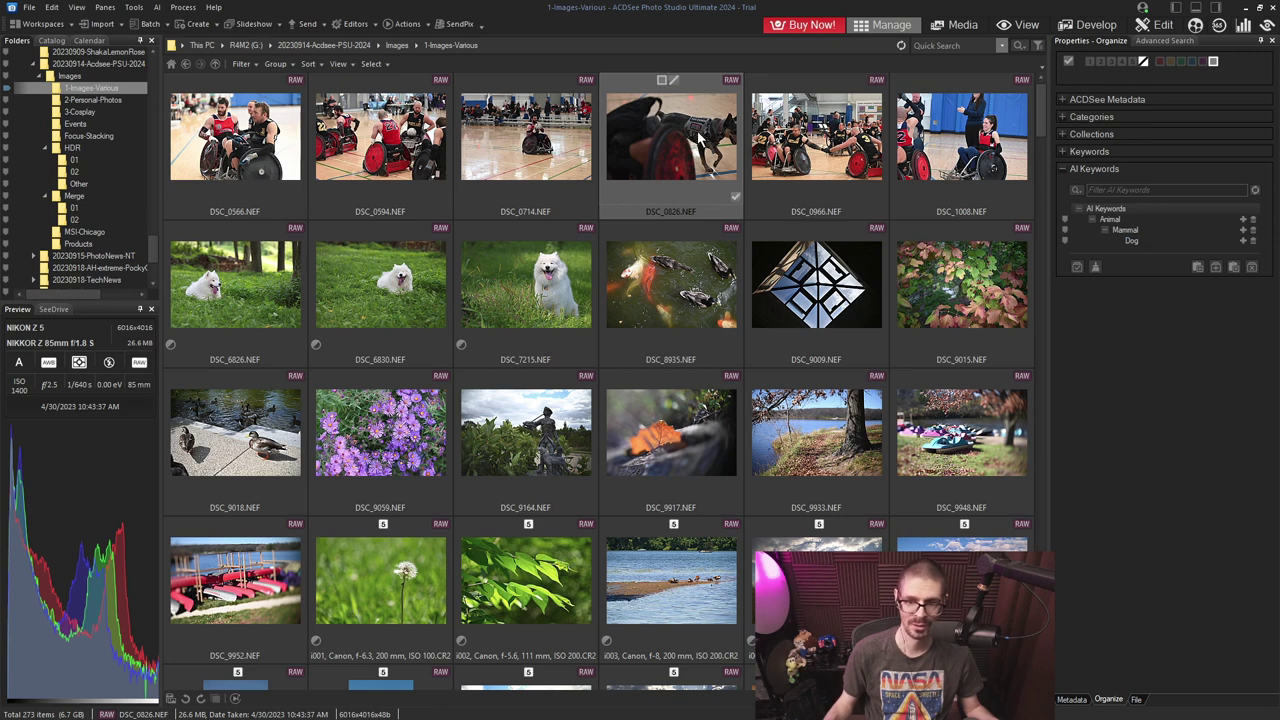
{"action": "left_click", "coordinate": [380, 285]}
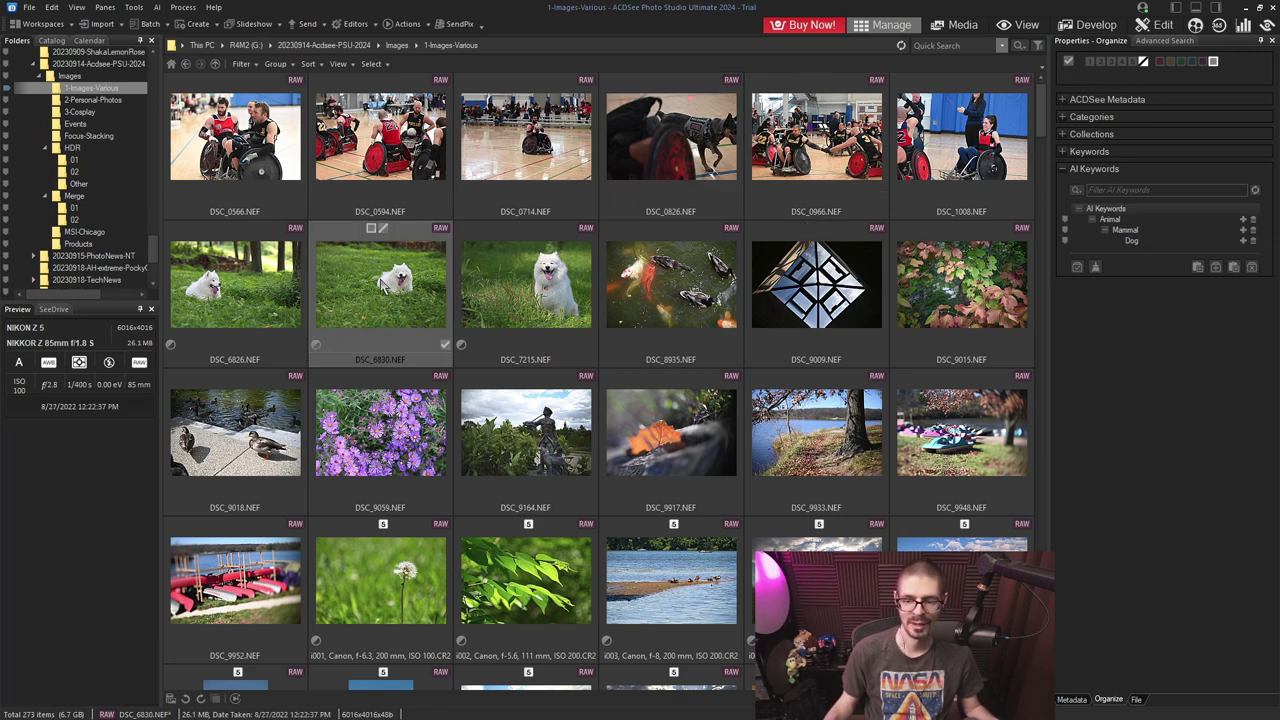
{"action": "left_click", "coordinate": [275, 290]}
{"action": "left_click", "coordinate": [518, 294]}
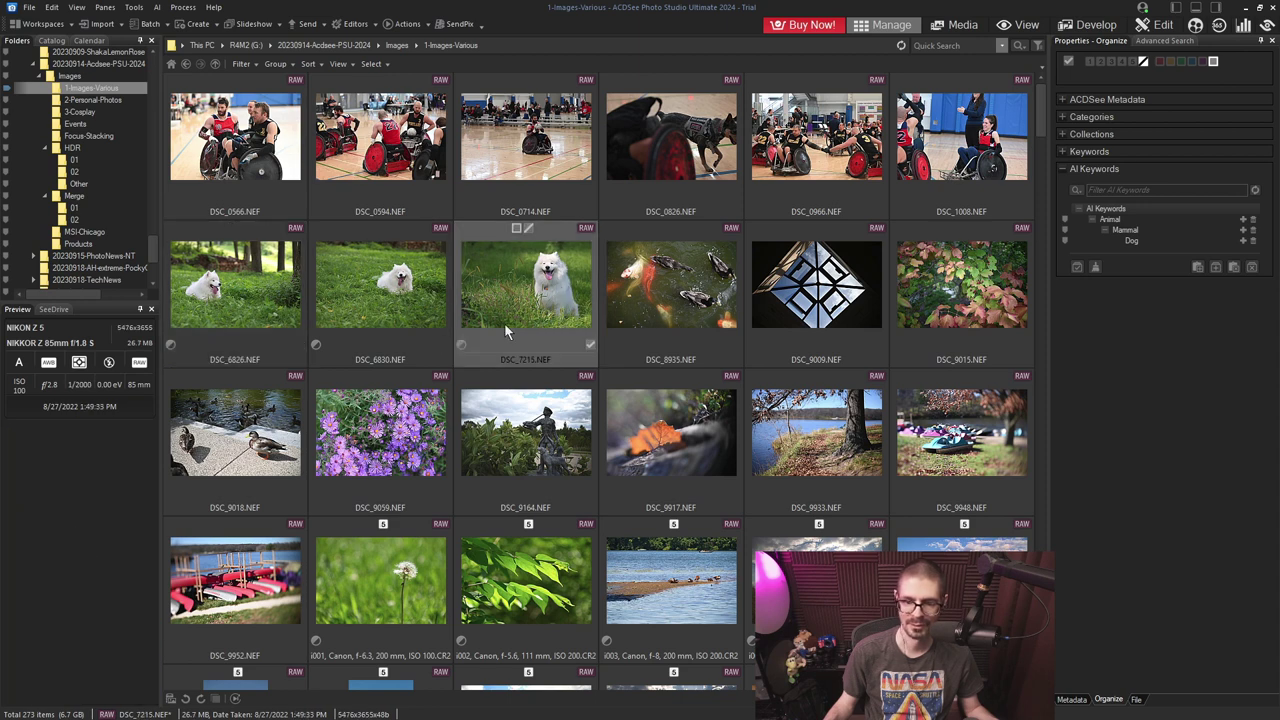
- Remove the incorrect sport-related AI keyword from the fish and ducks photo DSC_8935.NEF
{"action": "left_click", "coordinate": [670, 292]}
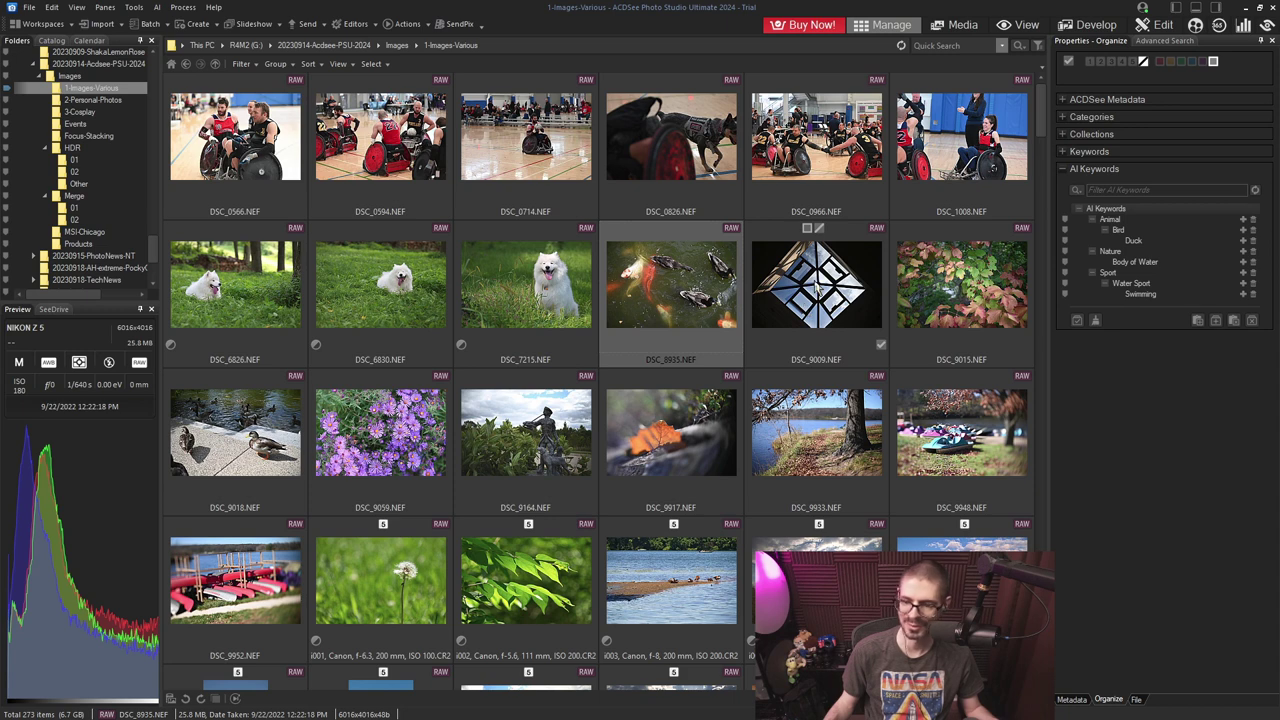
{"action": "left_click", "coordinate": [1254, 277]}
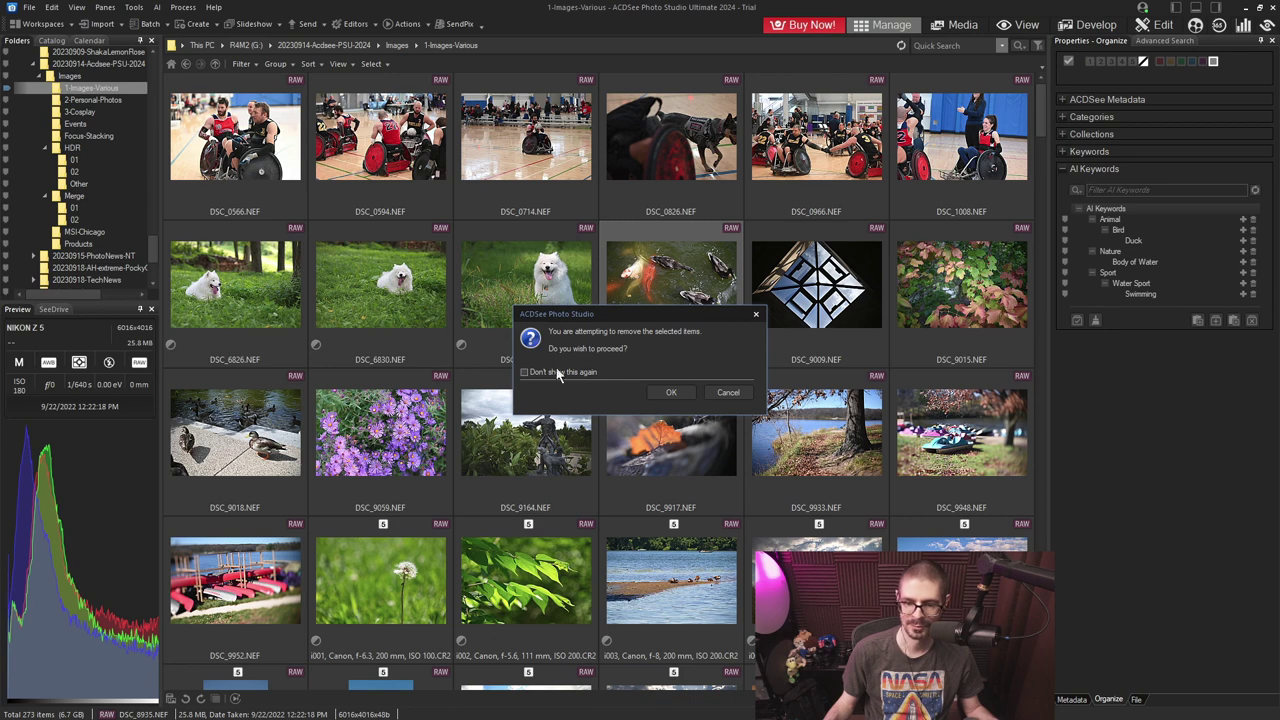
{"action": "left_click", "coordinate": [671, 392]}
- Inspect the AI keywords of the window, foliage, purple flowers, statue and orange leaf photos
{"action": "left_click", "coordinate": [838, 292]}
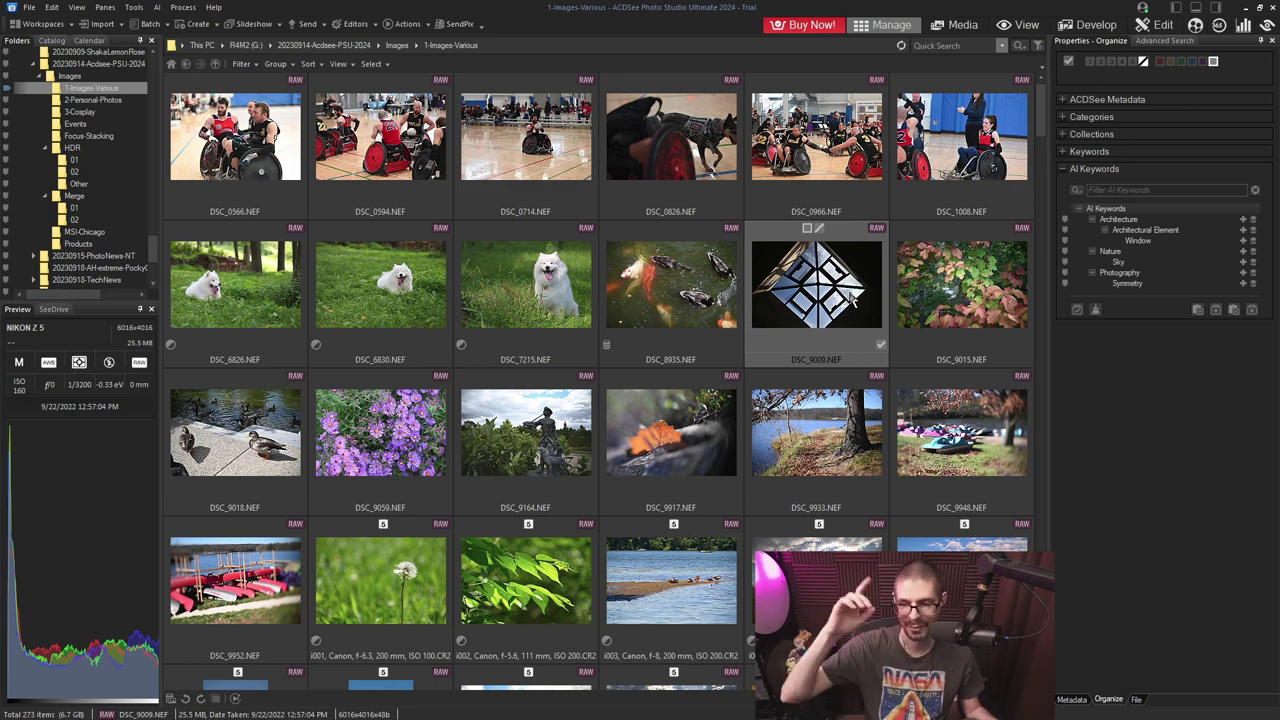
{"action": "left_click", "coordinate": [988, 296]}
{"action": "scroll", "coordinate": [355, 376], "scroll_direction": "down", "scroll_amount": 1}
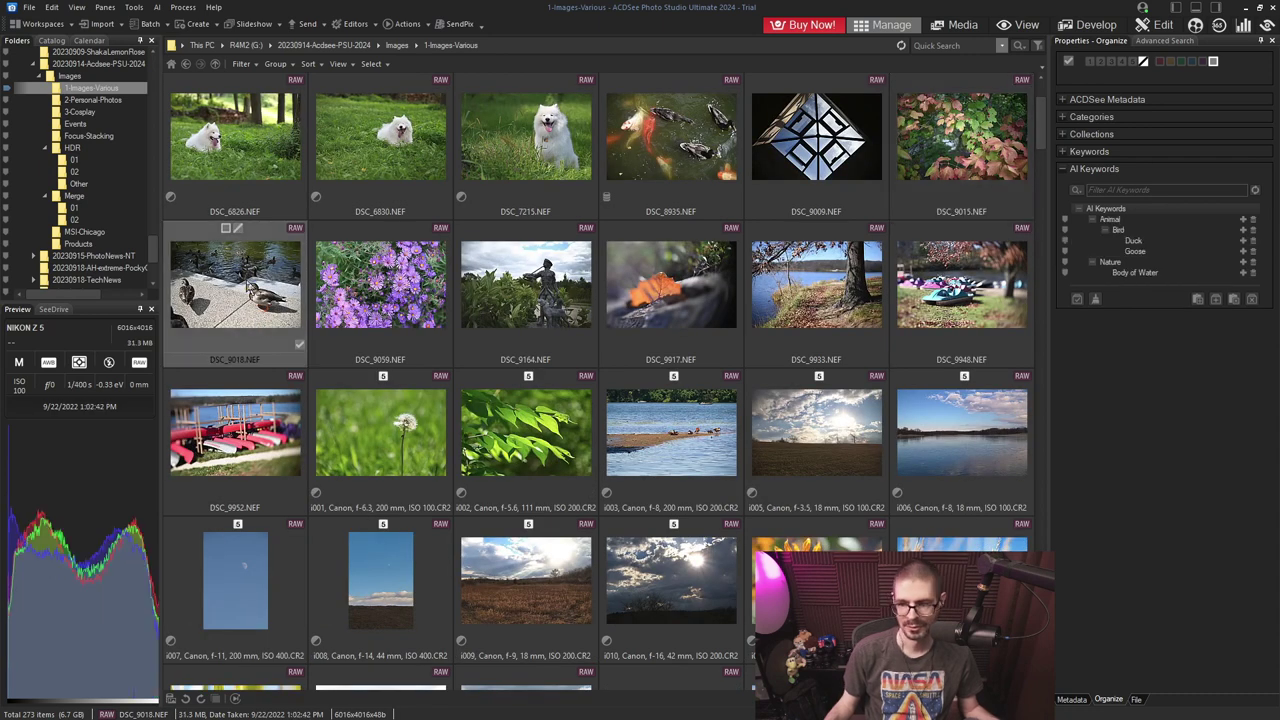
{"action": "left_click", "coordinate": [380, 285]}
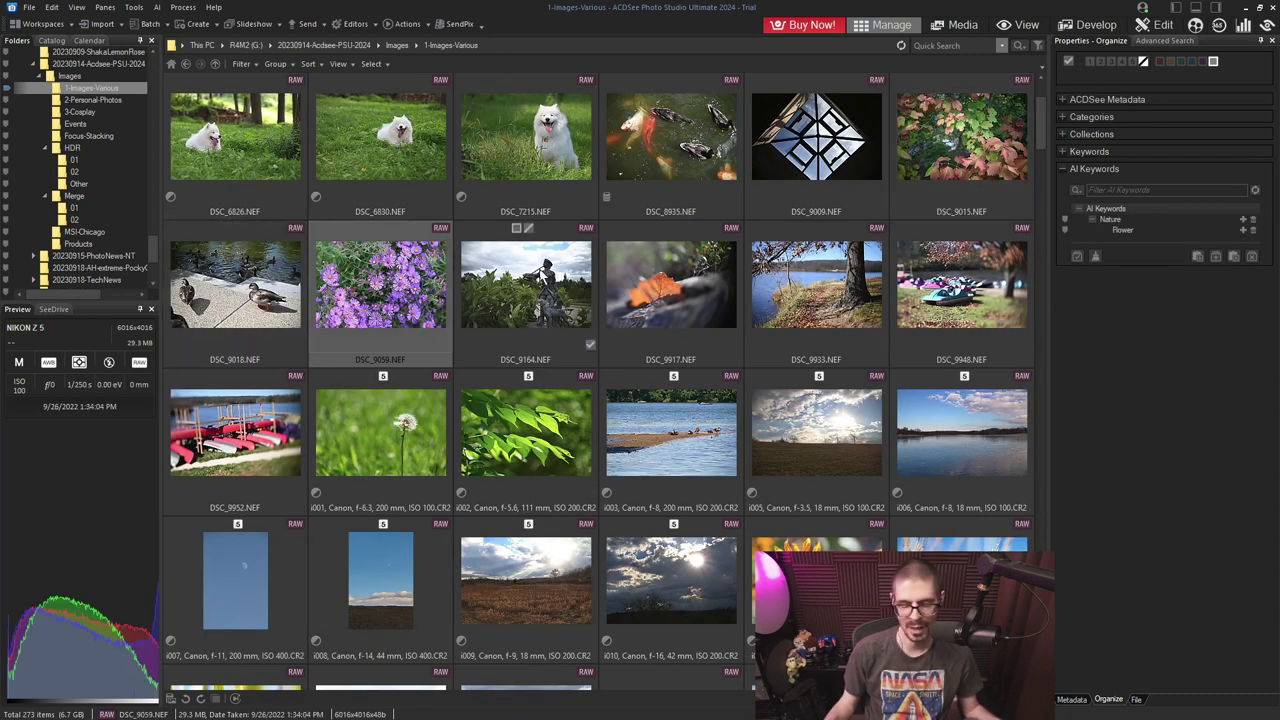
{"action": "left_click", "coordinate": [561, 291]}
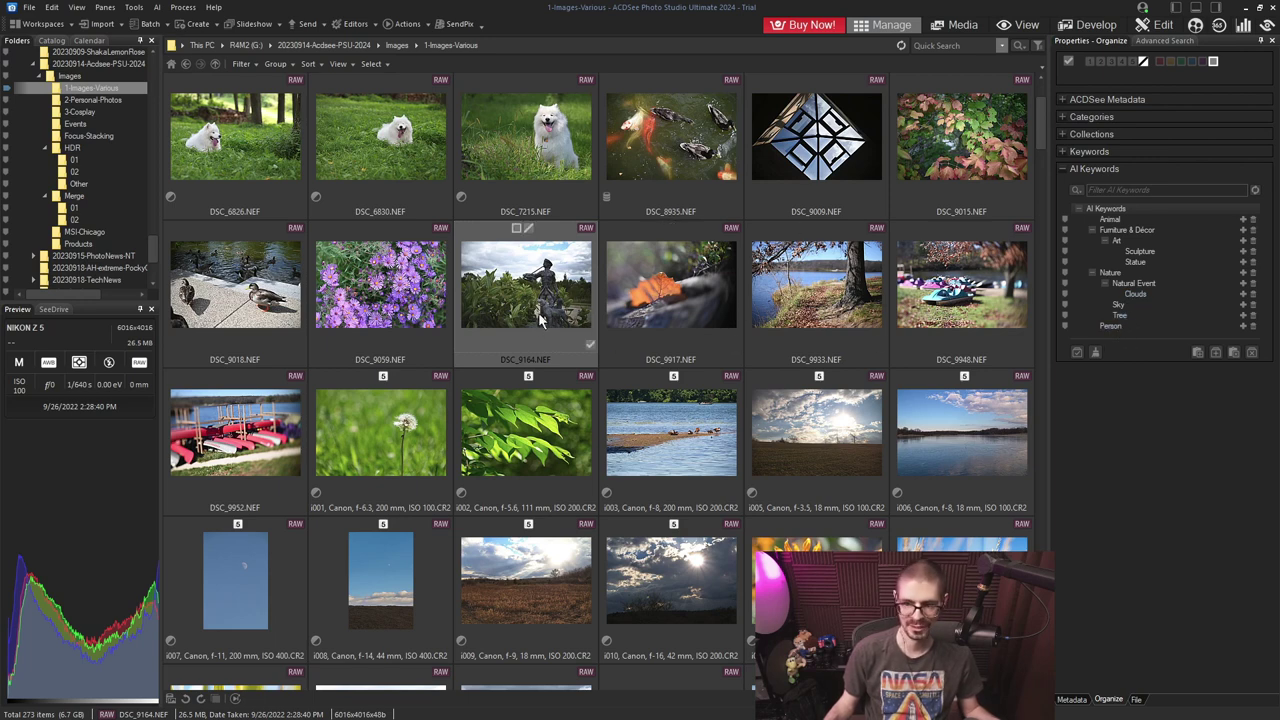
{"action": "left_click", "coordinate": [693, 300]}
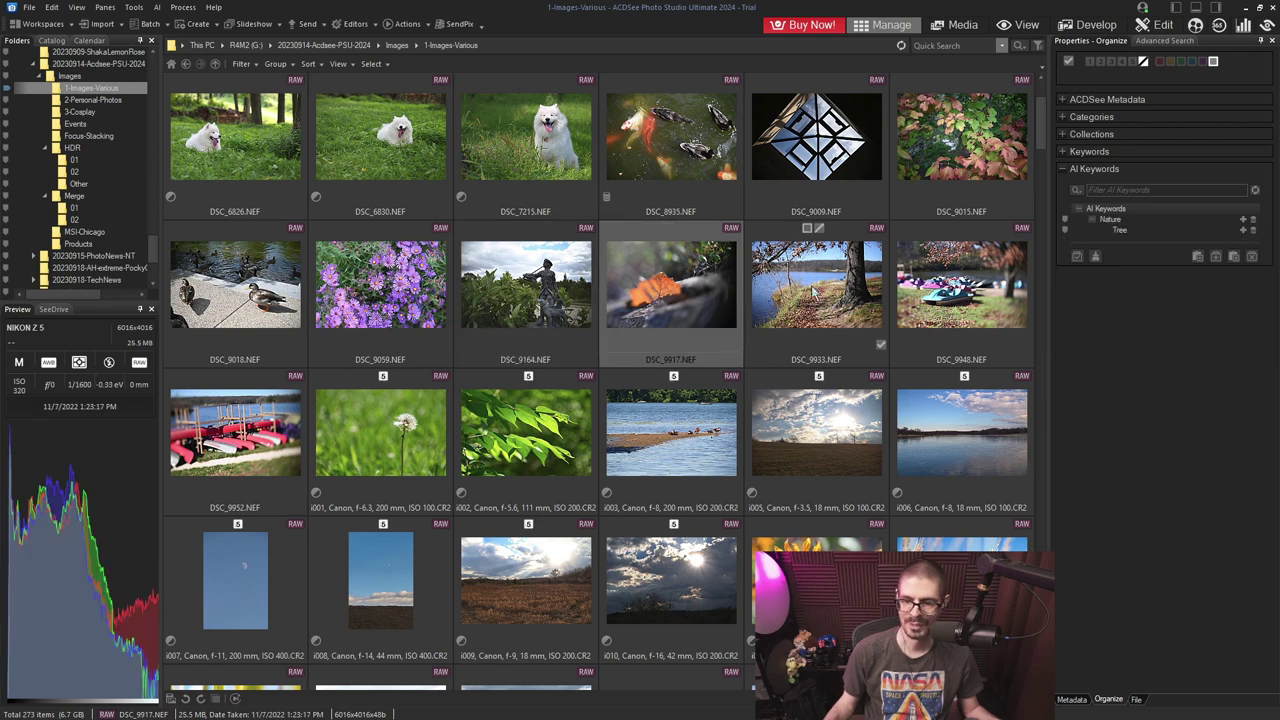
- Remove the Car AI keyword from the lakeside boats photo DSC_9948.NEF
{"action": "left_click", "coordinate": [936, 298]}
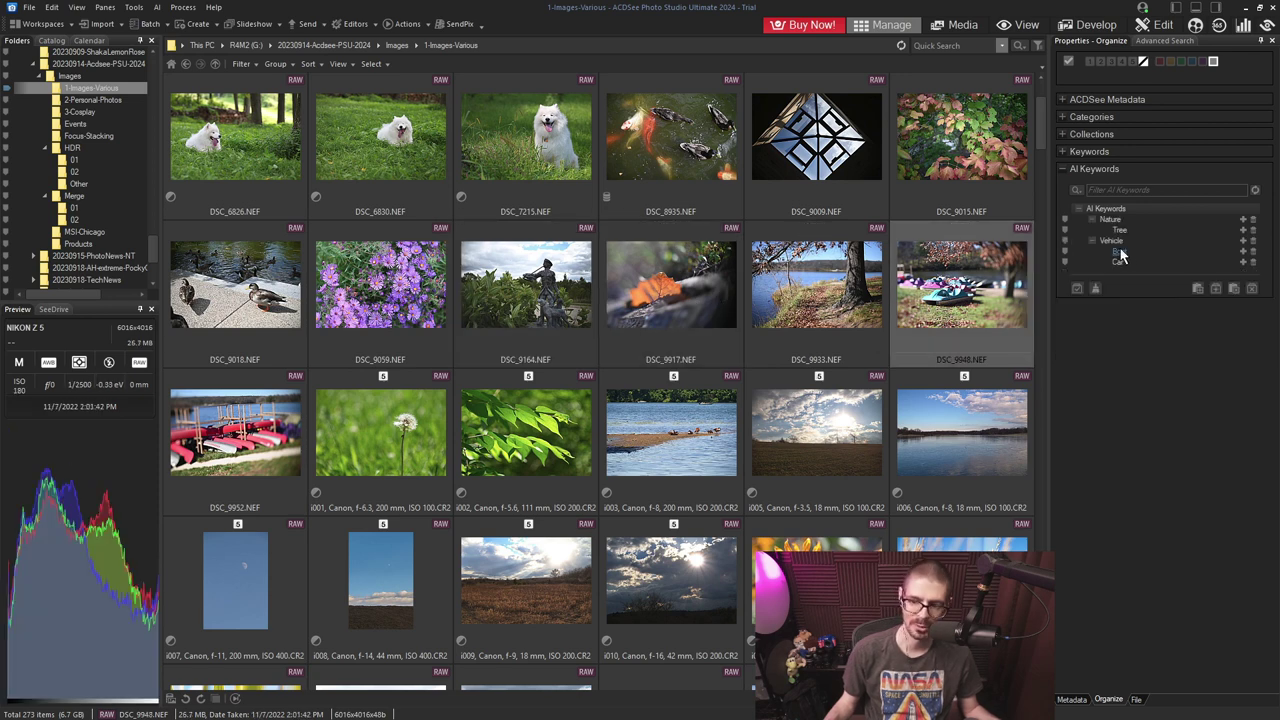
{"action": "left_click", "coordinate": [1252, 263]}
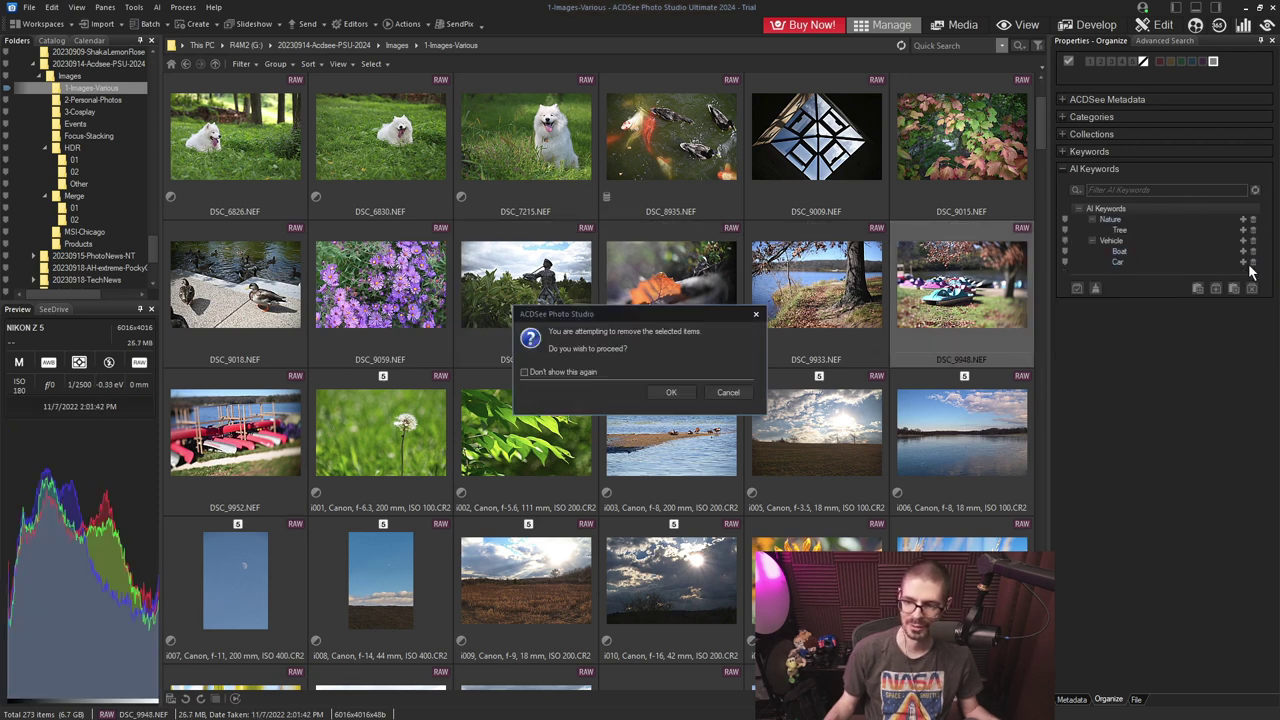
{"action": "left_click", "coordinate": [676, 394]}
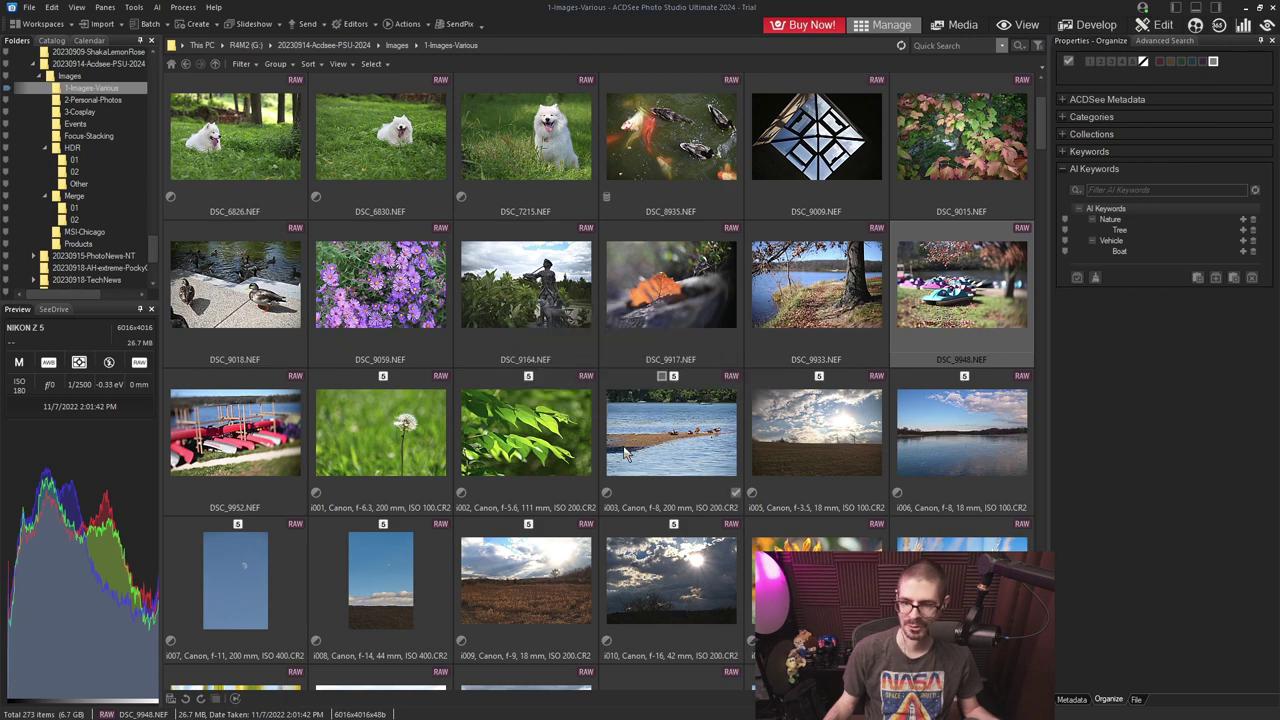
- Inspect the AI keywords of photos further down the folder, including the costumed person, grass blades, Crossing Start sign and tripod camera
{"action": "scroll", "coordinate": [550, 431], "scroll_direction": "down", "scroll_amount": 2}
{"action": "left_click", "coordinate": [825, 292]}
{"action": "left_click", "coordinate": [968, 432]}
{"action": "scroll", "coordinate": [968, 432], "scroll_direction": "down", "scroll_amount": 1}
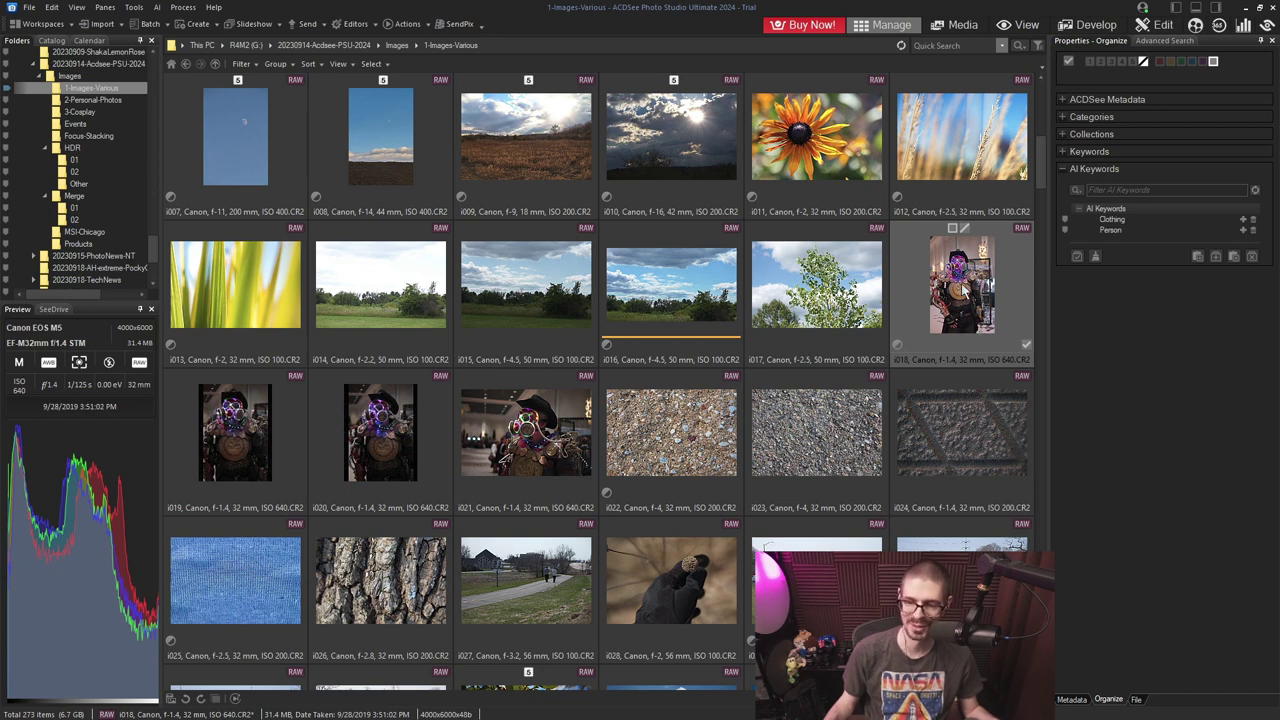
{"action": "left_click", "coordinate": [221, 340]}
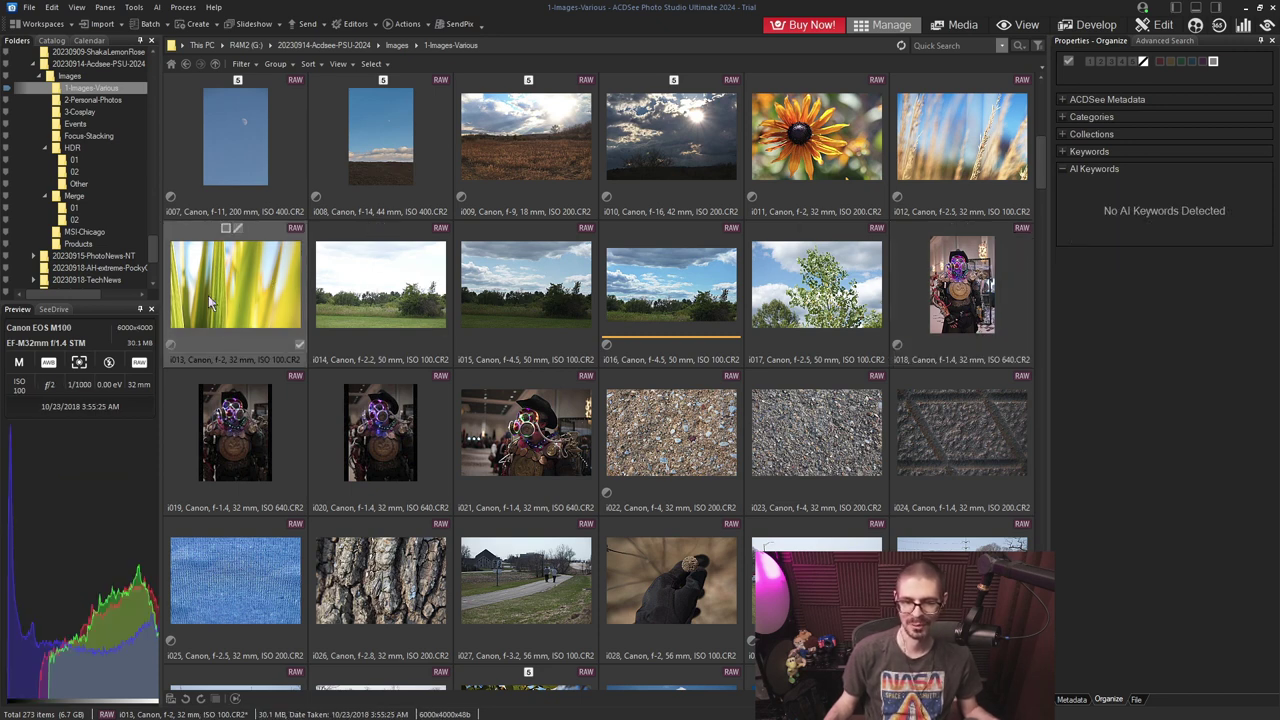
{"action": "left_click", "coordinate": [414, 298]}
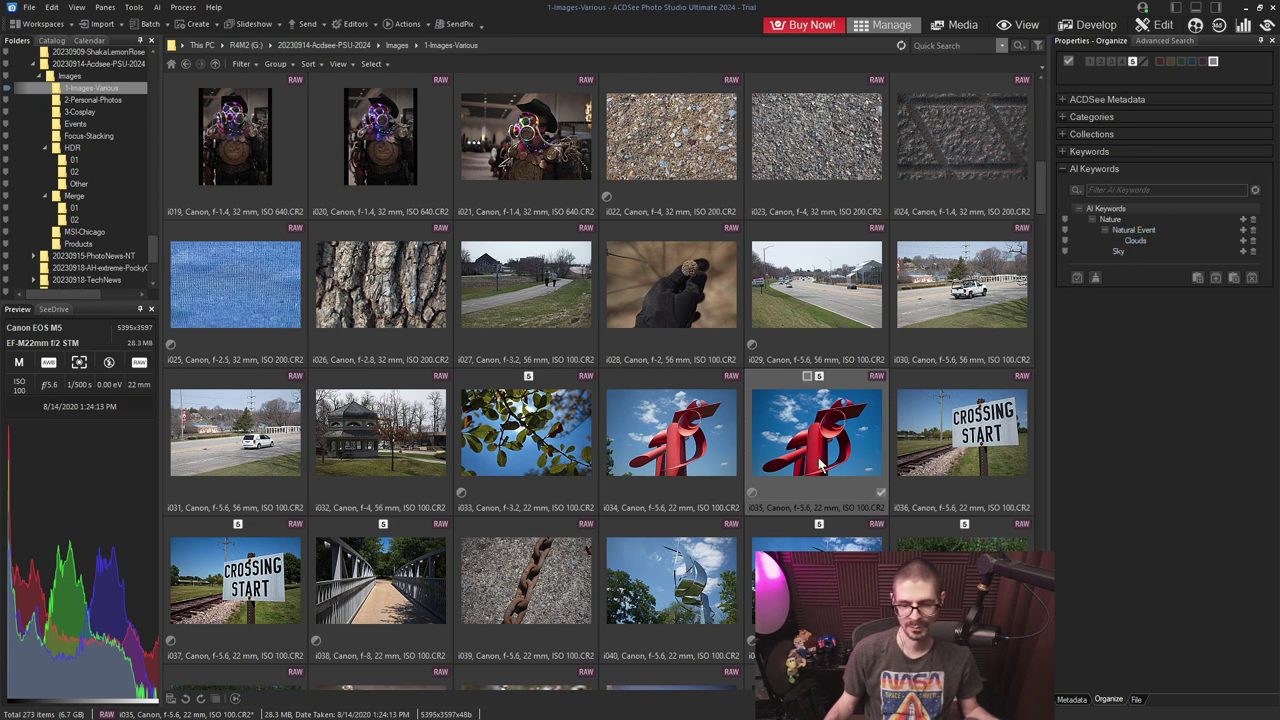
{"action": "left_click", "coordinate": [355, 438]}
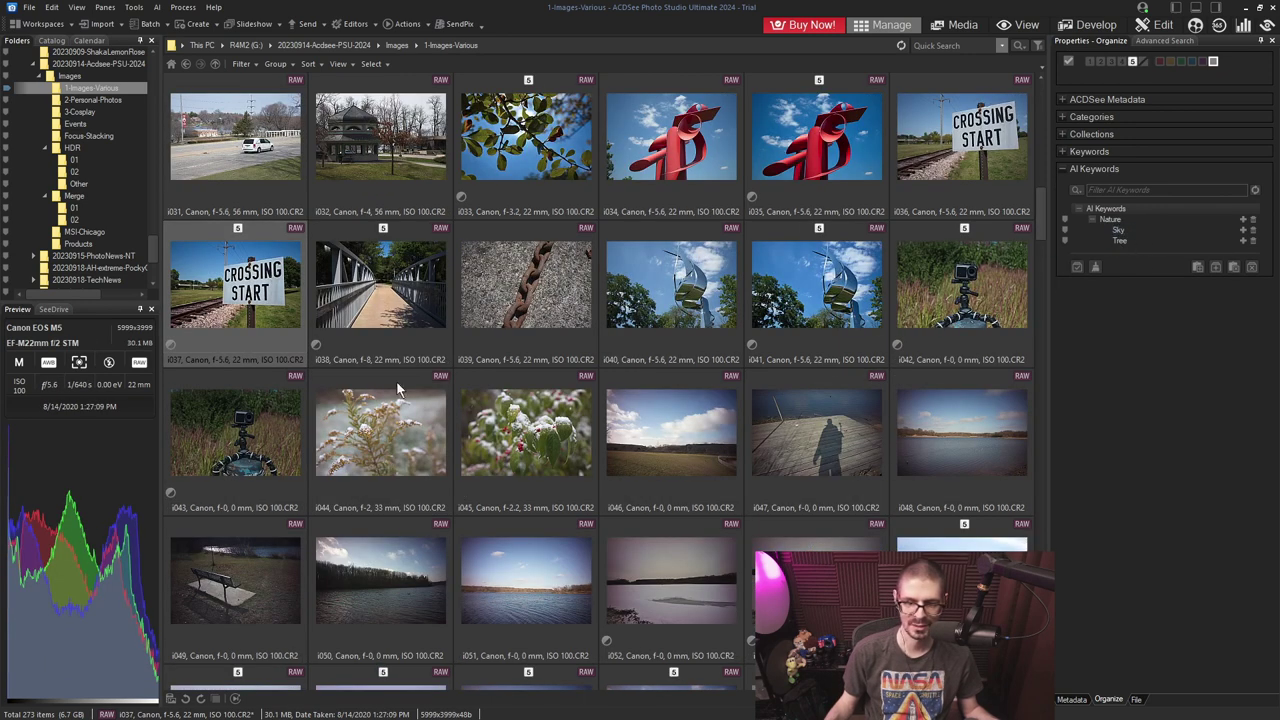
{"action": "left_click", "coordinate": [234, 439]}
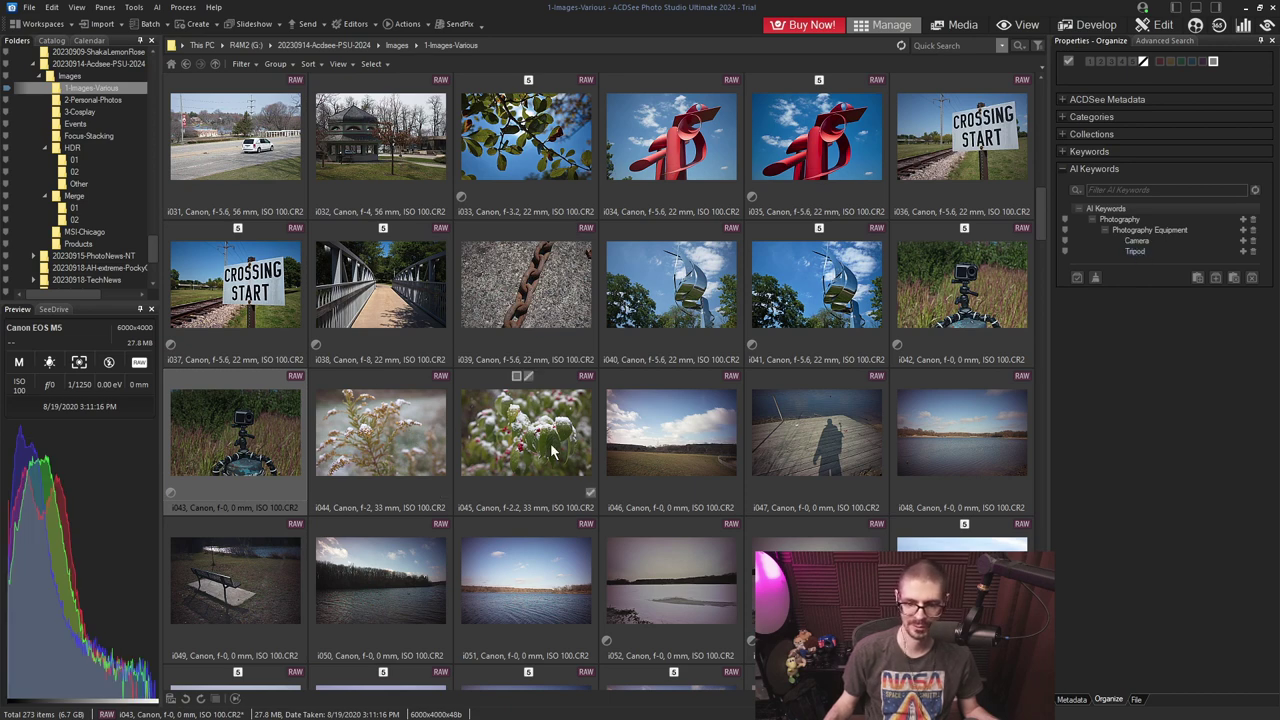
- Inspect the AI keywords of the snowy berries, lakeside camera, parrot and fish photos further down the folder
{"action": "left_click", "coordinate": [578, 430]}
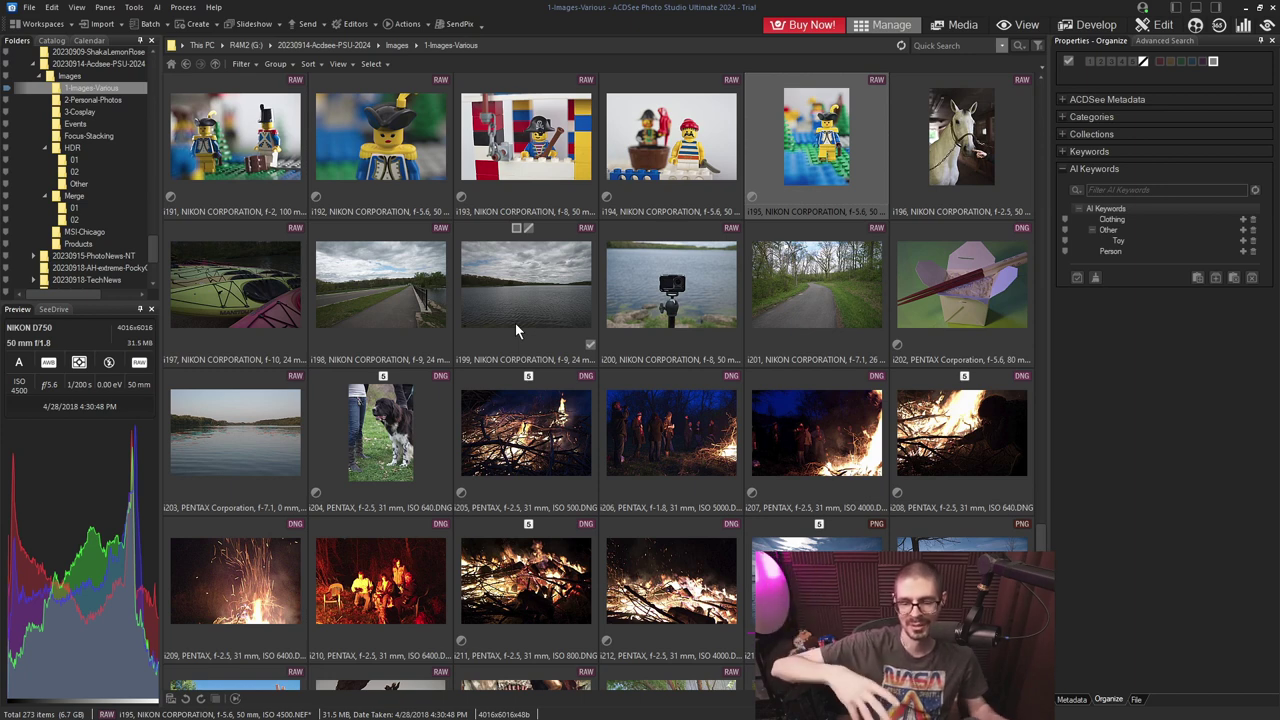
{"action": "left_click", "coordinate": [613, 268]}
{"action": "scroll", "coordinate": [800, 300], "scroll_direction": "down", "scroll_amount": 2}
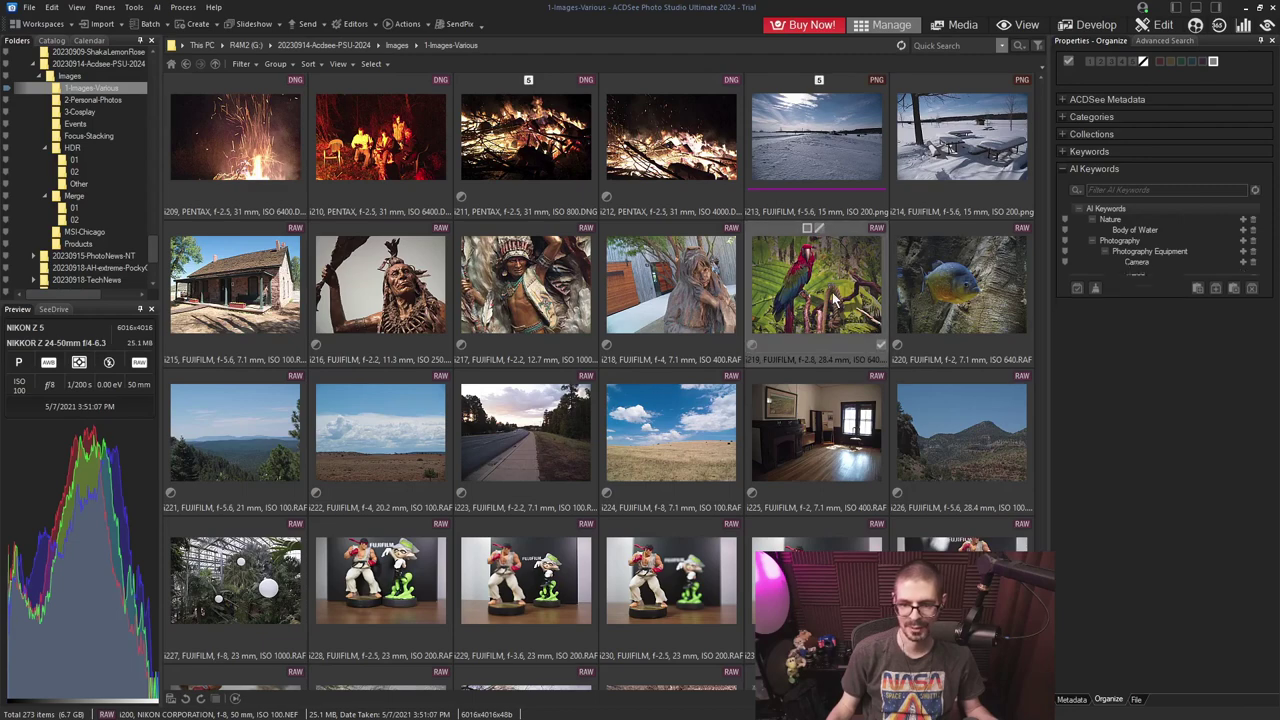
{"action": "left_click", "coordinate": [835, 298]}
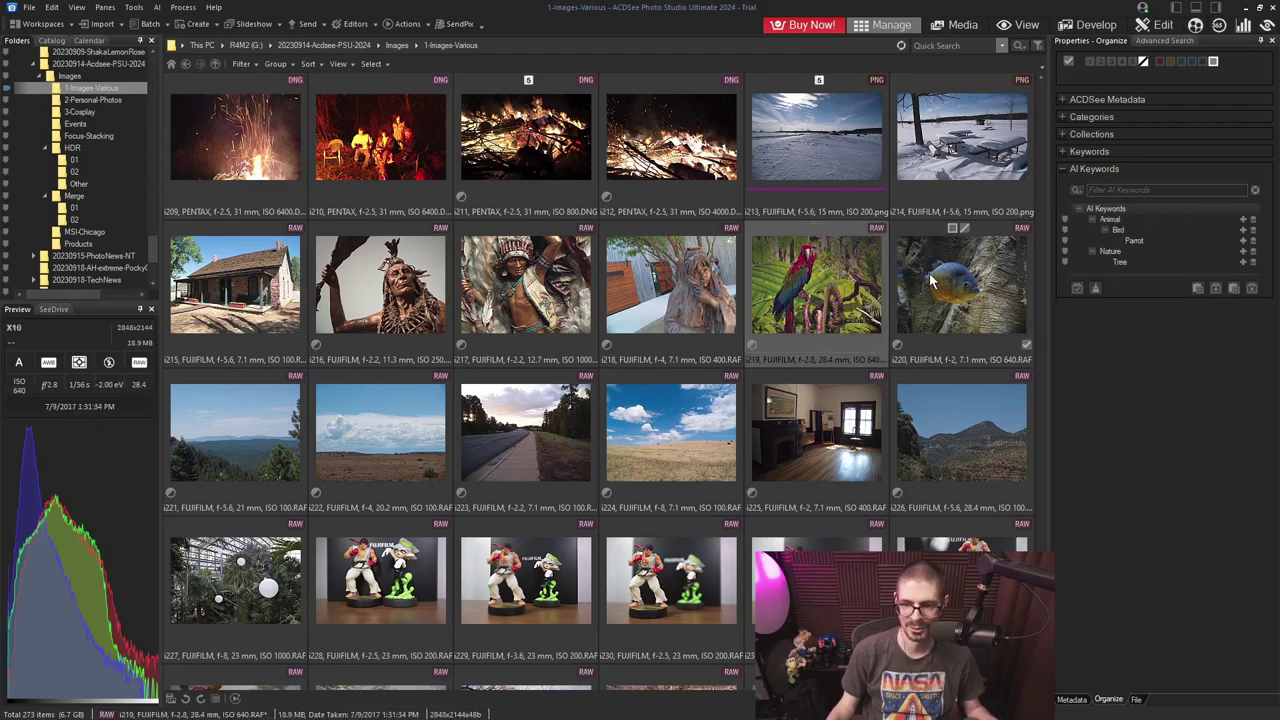
{"action": "left_click", "coordinate": [1003, 268]}
- Check the AI keywords of the figurine photo i230 and the colourful light gradient photo i240
{"action": "scroll", "coordinate": [712, 300], "scroll_direction": "down", "scroll_amount": 2}
{"action": "left_click", "coordinate": [717, 303]}
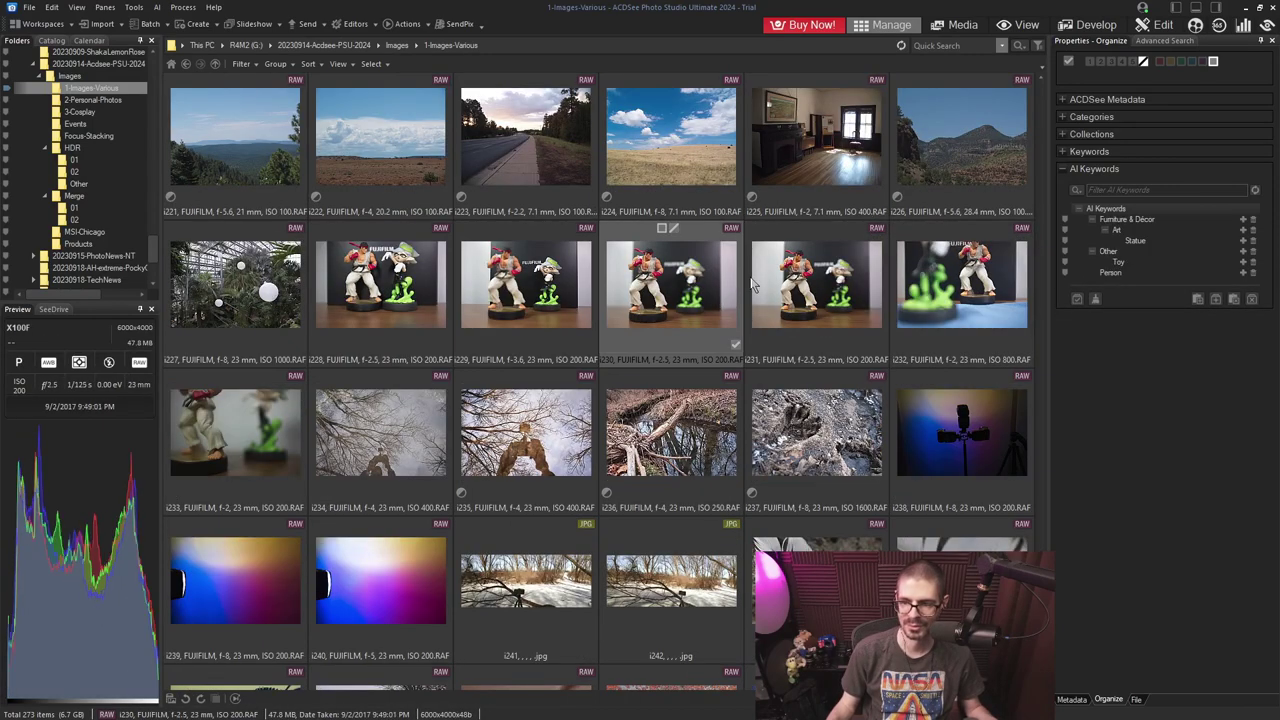
{"action": "scroll", "coordinate": [754, 285], "scroll_direction": "down", "scroll_amount": 3}
{"action": "left_click", "coordinate": [396, 190]}
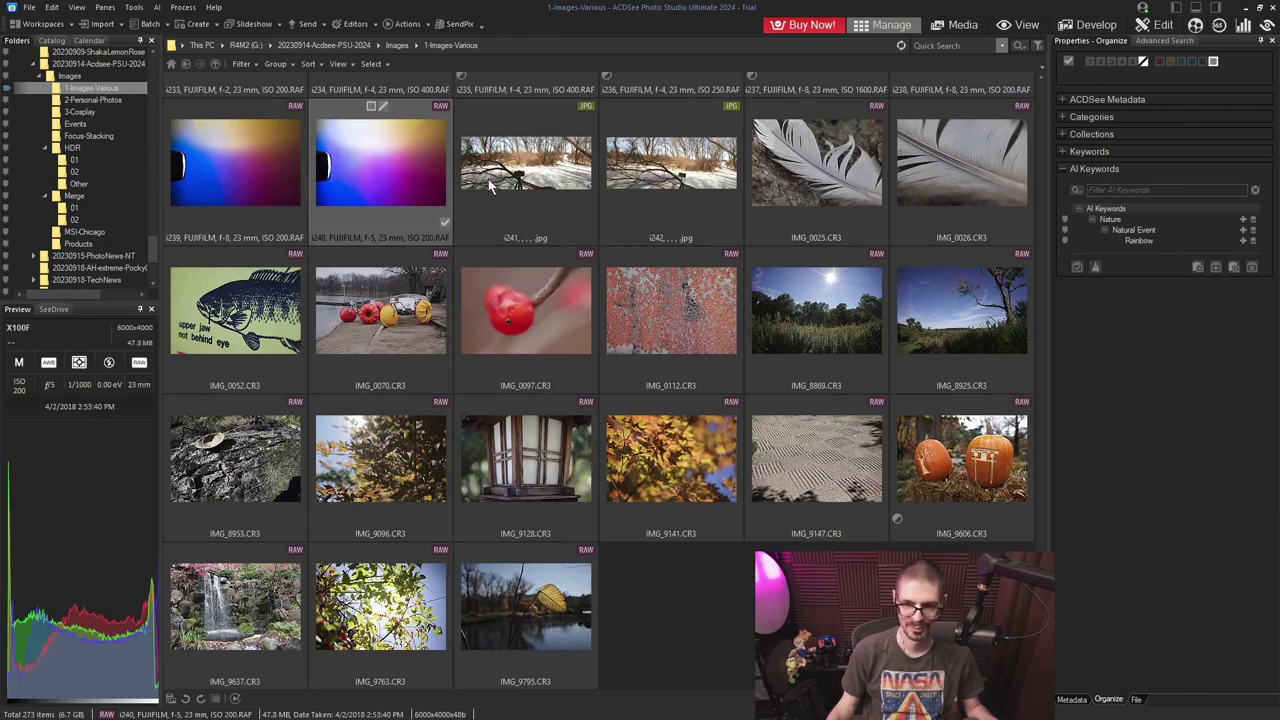
{"action": "scroll", "coordinate": [700, 300], "scroll_direction": "up", "scroll_amount": 1}
- Inspect the AI keywords of the forest panoramas and ytt-frozen-trees-vlog.psd in the 2-Personal-Photos folder
{"action": "left_click", "coordinate": [979, 138]}
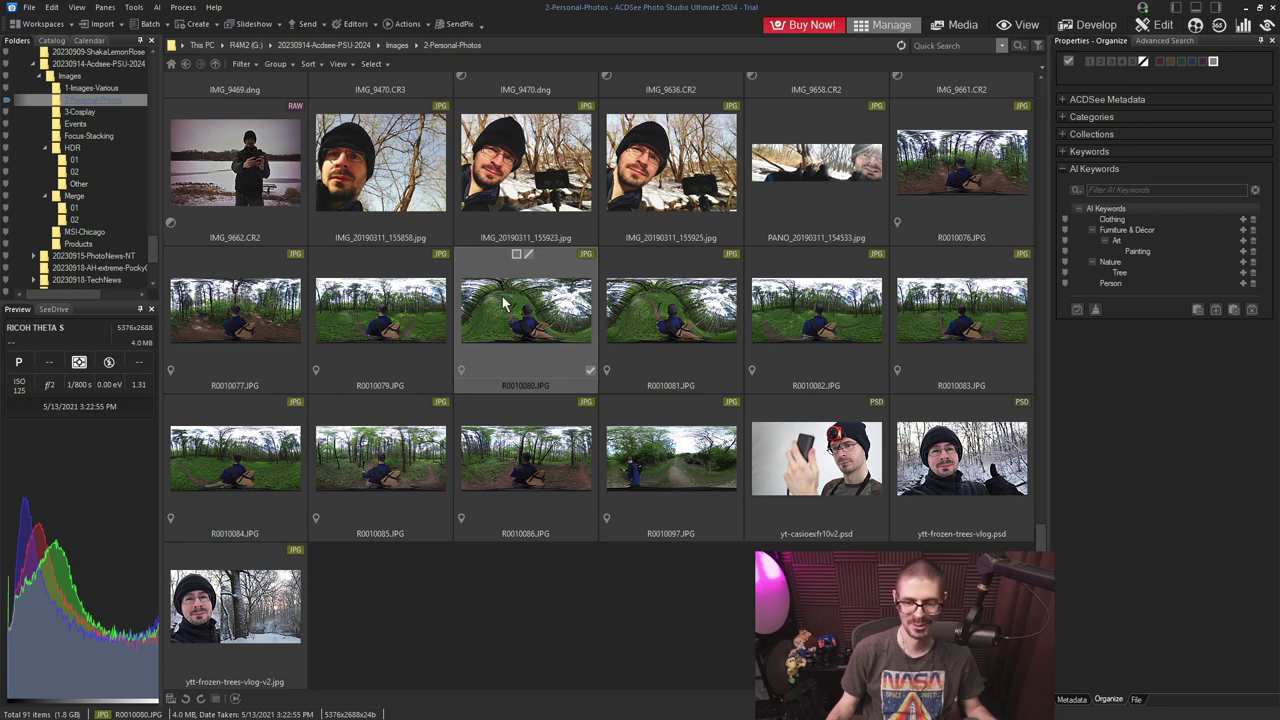
{"action": "left_click", "coordinate": [697, 320]}
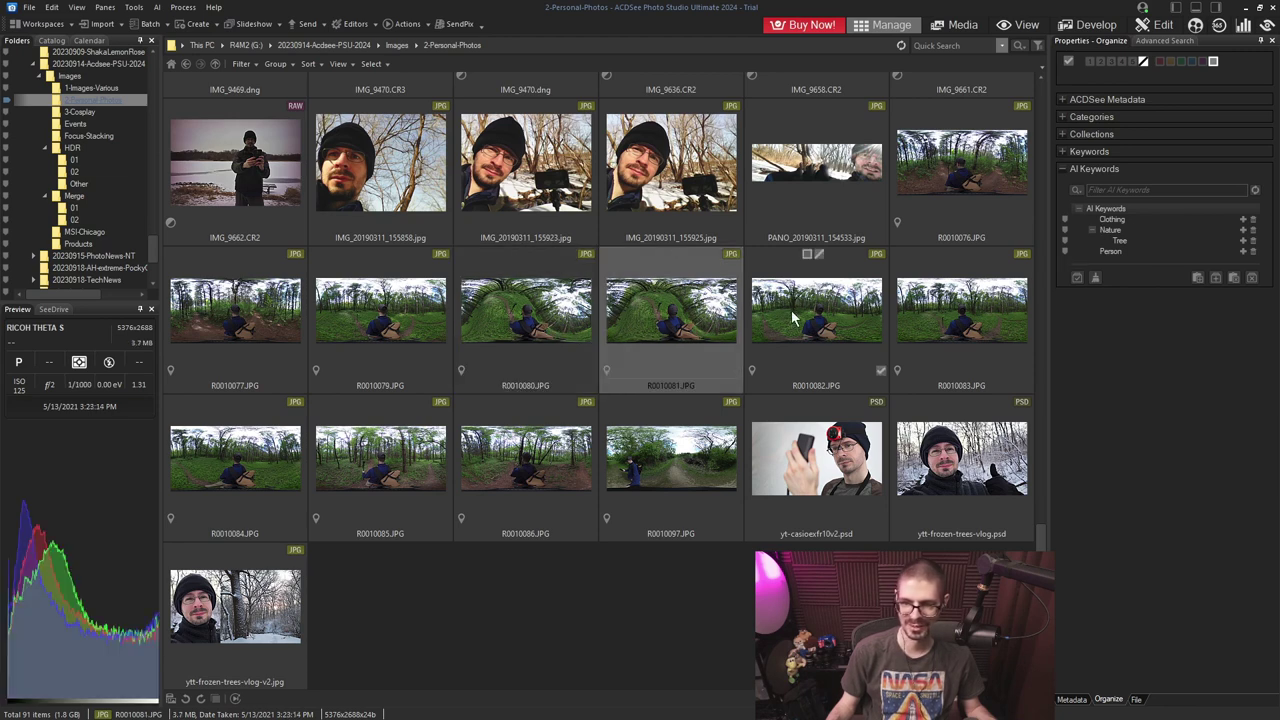
{"action": "left_click", "coordinate": [788, 316]}
{"action": "left_click", "coordinate": [962, 450]}
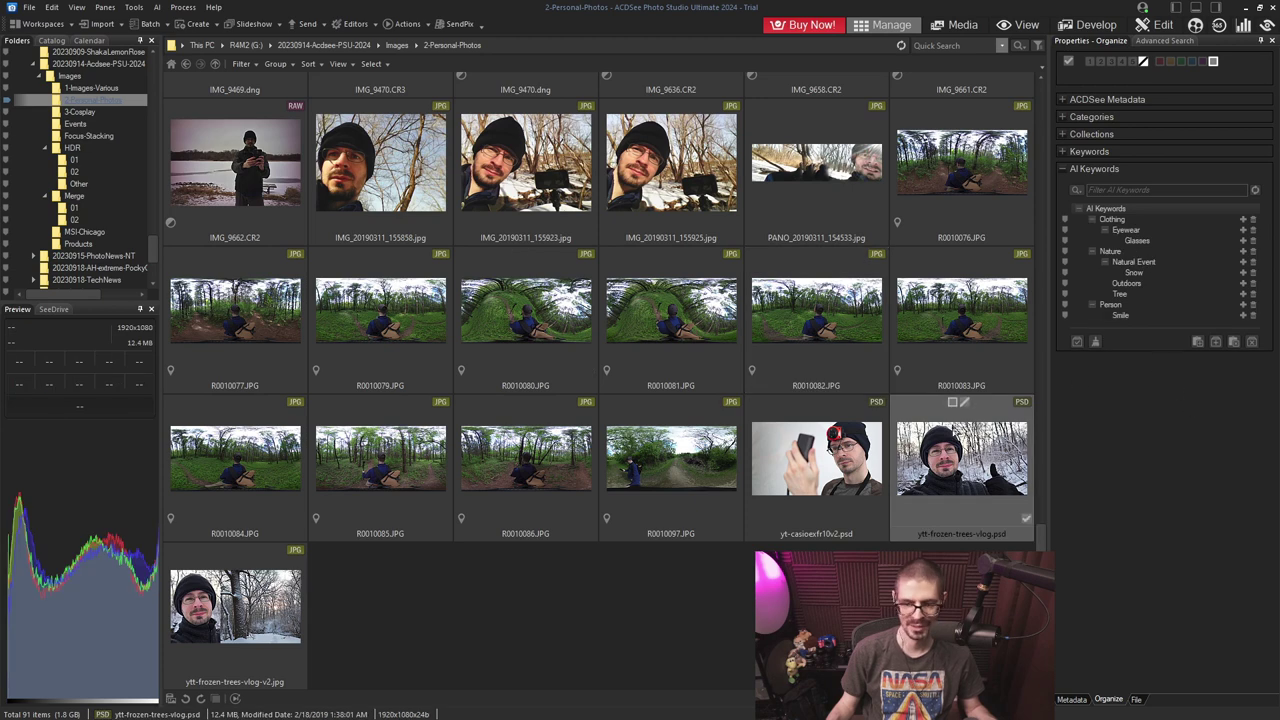
- Open the 3-Cosplay folder and inspect the AI keywords of DSC_2946.NEF, DSC_3450.NEF and neighbouring costume photos
{"action": "left_click", "coordinate": [80, 112]}
{"action": "left_click", "coordinate": [820, 278]}
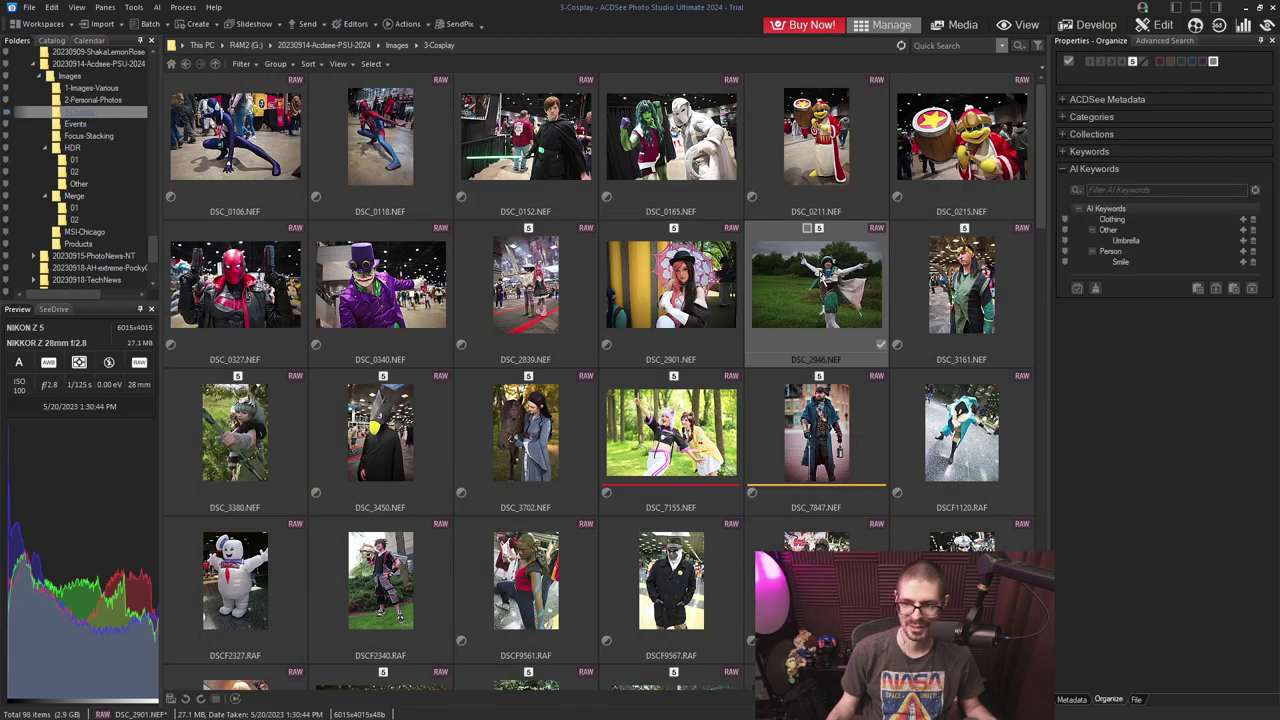
{"action": "left_click", "coordinate": [960, 285]}
{"action": "left_click", "coordinate": [315, 425]}
{"action": "left_click", "coordinate": [298, 425]}
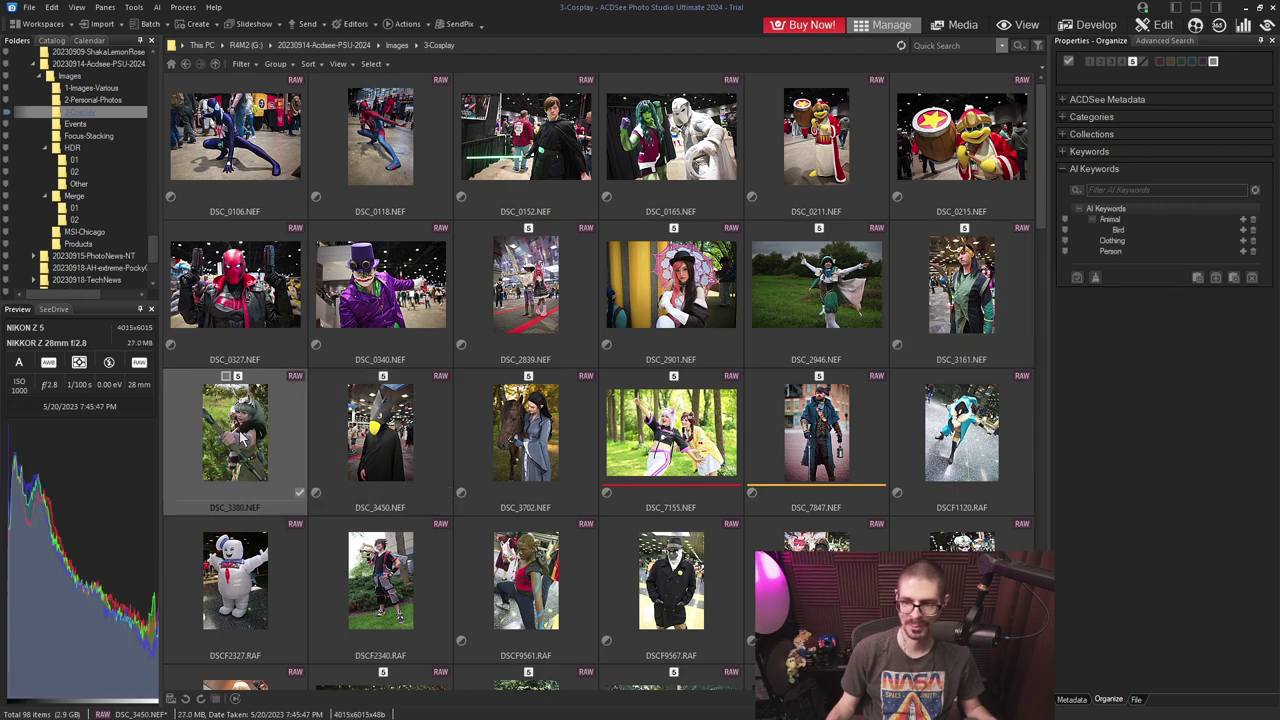
- Check the AI keywords of cosplay photos DSC_7155.NEF, DSCF1120.RAF and DSCF2340.RAF
{"action": "left_click", "coordinate": [806, 443]}
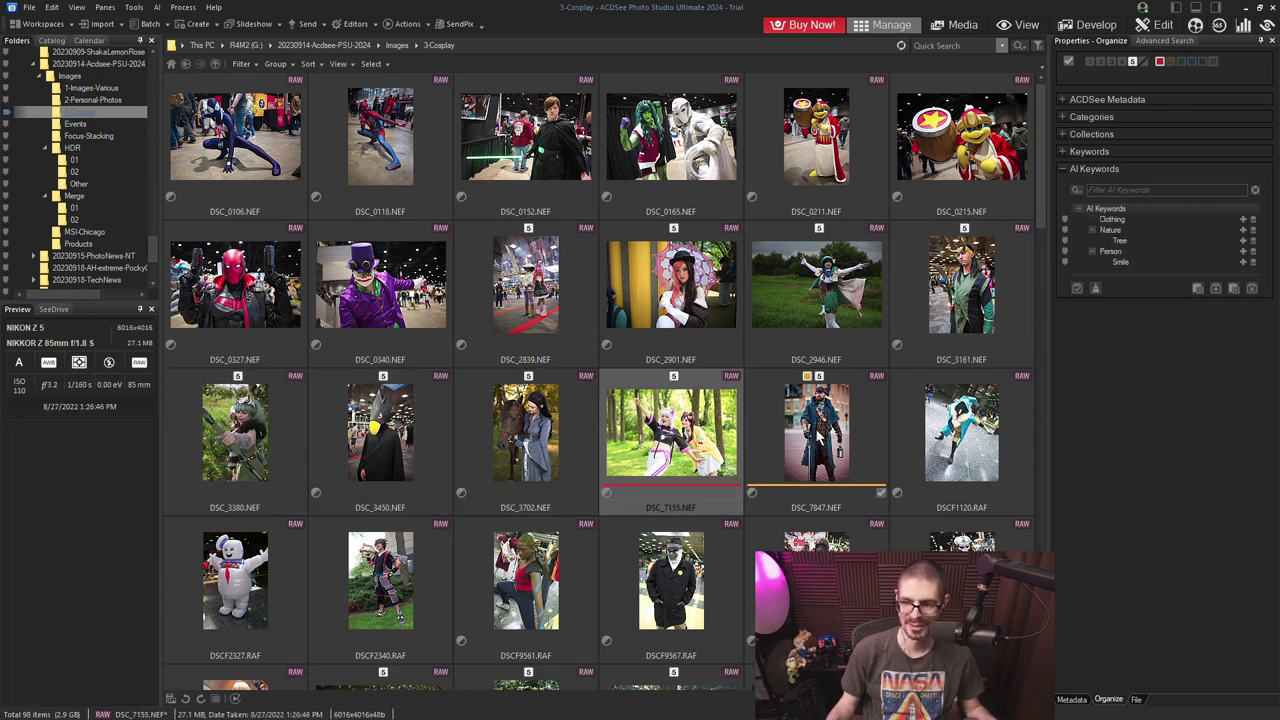
{"action": "left_click", "coordinate": [903, 421]}
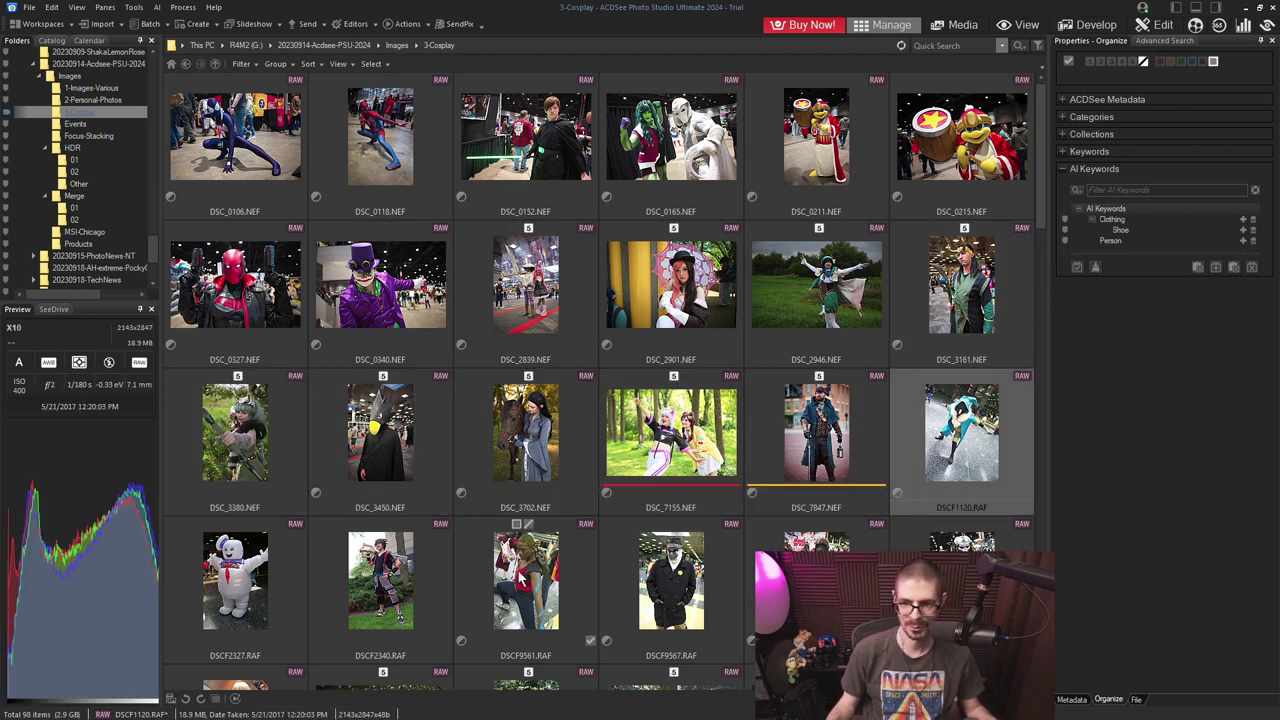
{"action": "left_click", "coordinate": [494, 564]}
{"action": "left_click", "coordinate": [409, 553]}
- Inspect the AI keywords of the CR2 and CR3 cosplay photos, including the group portraits IMG_3771.CR2 and IMG_3772.CR2
{"action": "scroll", "coordinate": [462, 499], "scroll_direction": "down", "scroll_amount": 5}
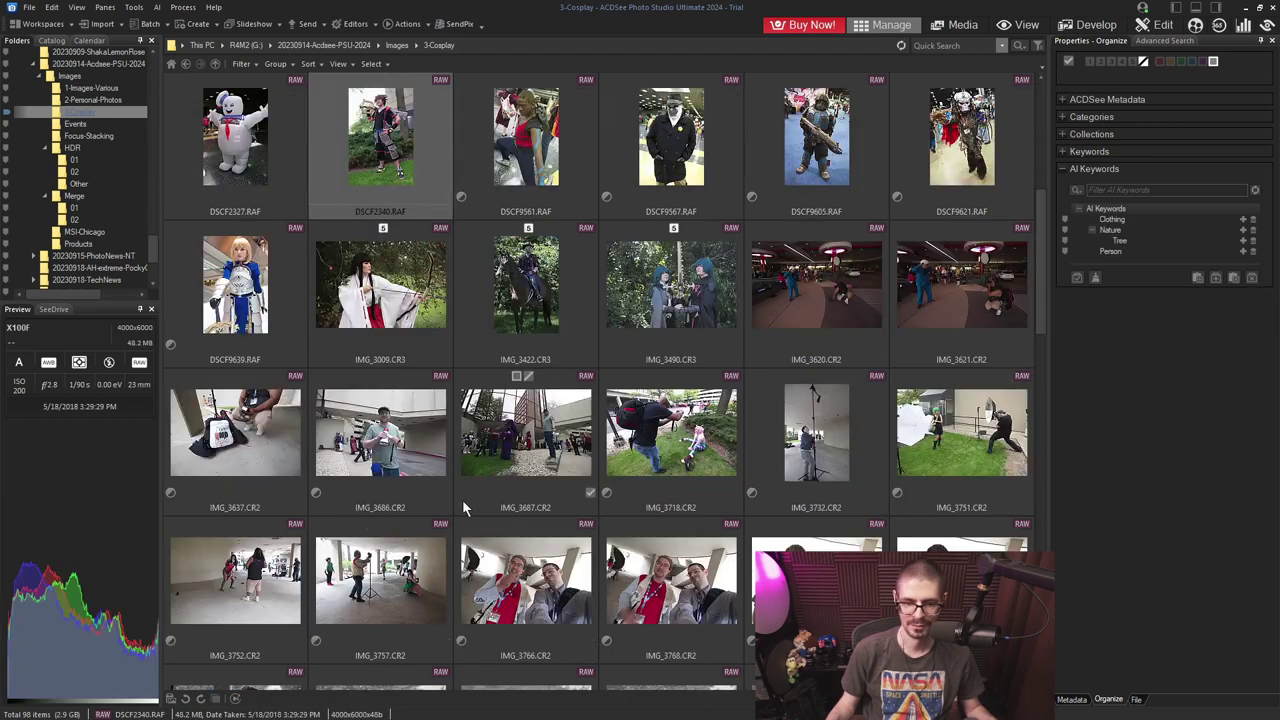
{"action": "left_click", "coordinate": [690, 335]}
{"action": "left_click", "coordinate": [838, 310]}
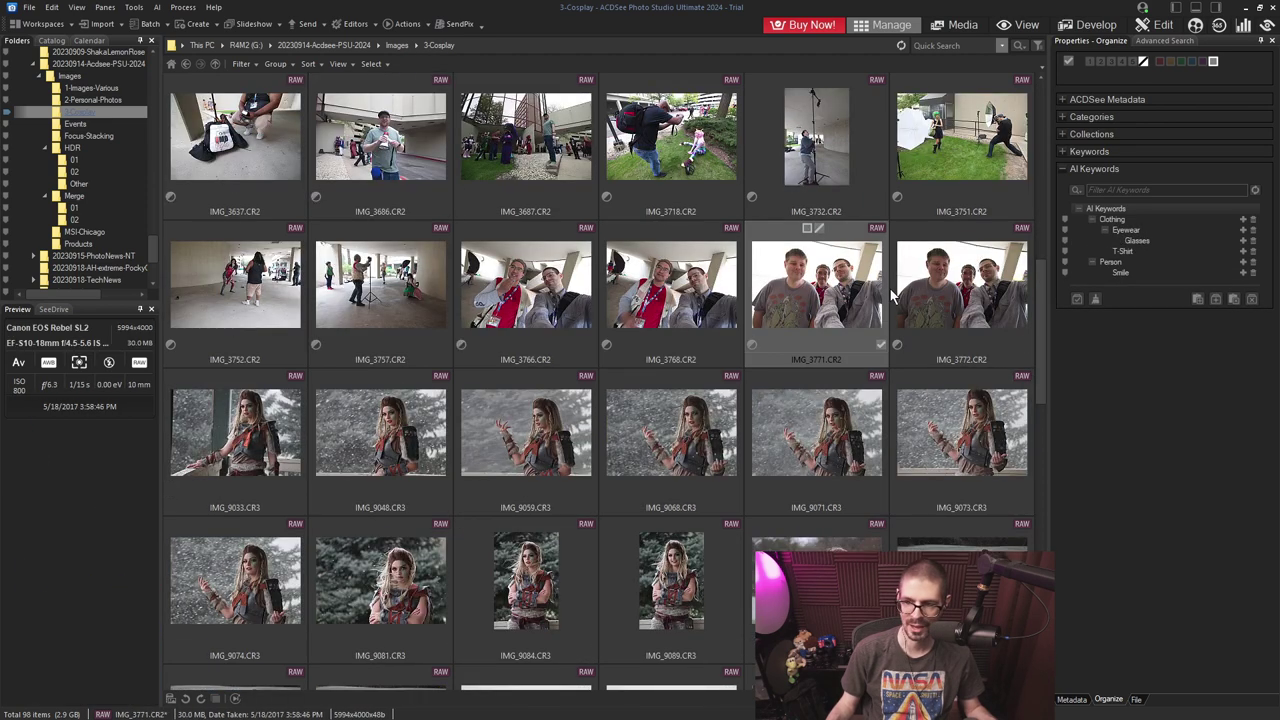
{"action": "left_click", "coordinate": [940, 300]}
- Remove the Child AI keyword from the cosplay portrait IMG_9089.CR3
{"action": "scroll", "coordinate": [700, 300], "scroll_direction": "down", "scroll_amount": 2}
{"action": "left_click", "coordinate": [627, 301]}
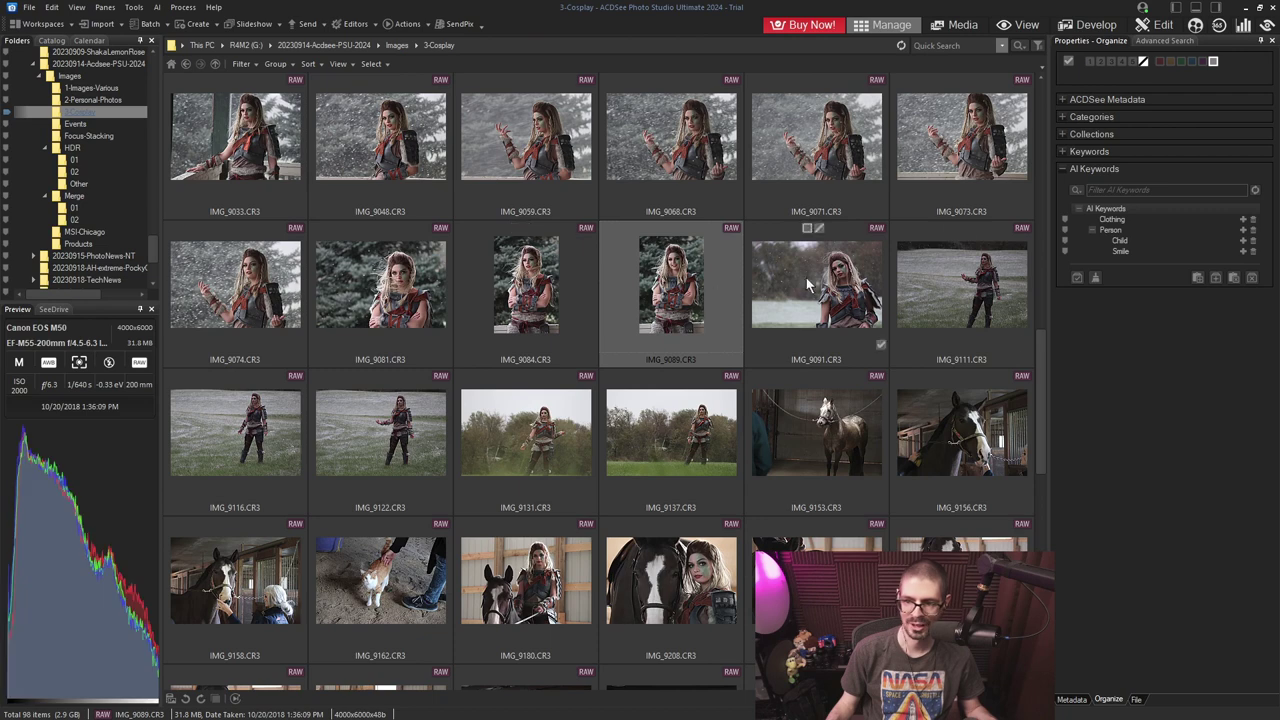
{"action": "left_click", "coordinate": [1253, 241]}
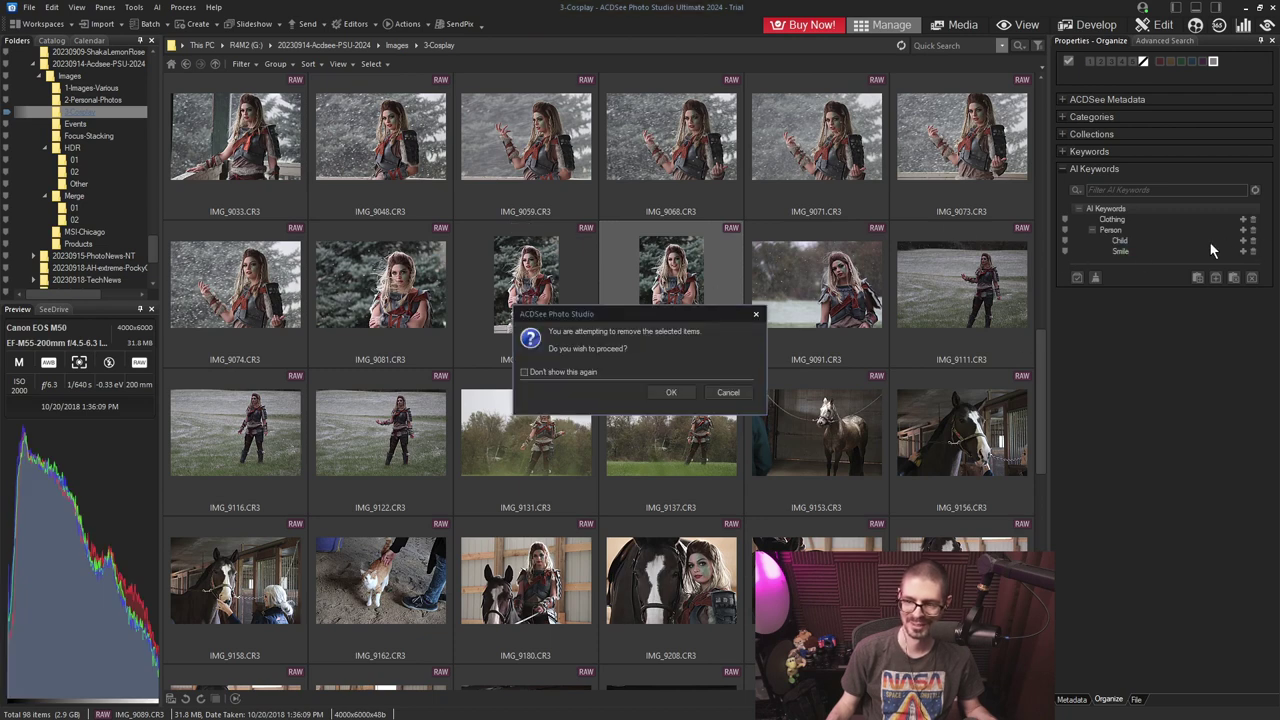
- Inspect the AI keywords of the horse photos IMG_9153.CR3 and IMG_9156.CR3, the animal photo IMG_9162.CR3 and the armoured cosplayer photo IMG_20200229_155139.dng
{"action": "left_click", "coordinate": [791, 291]}
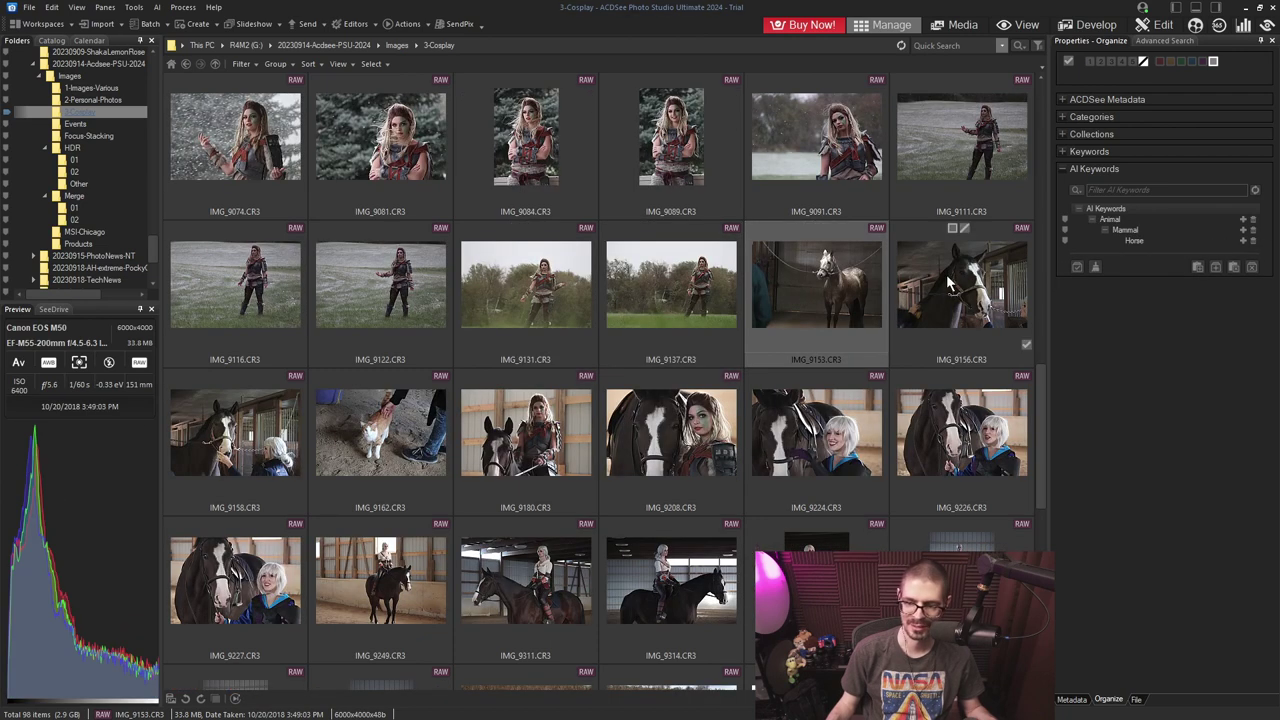
{"action": "left_click", "coordinate": [960, 290]}
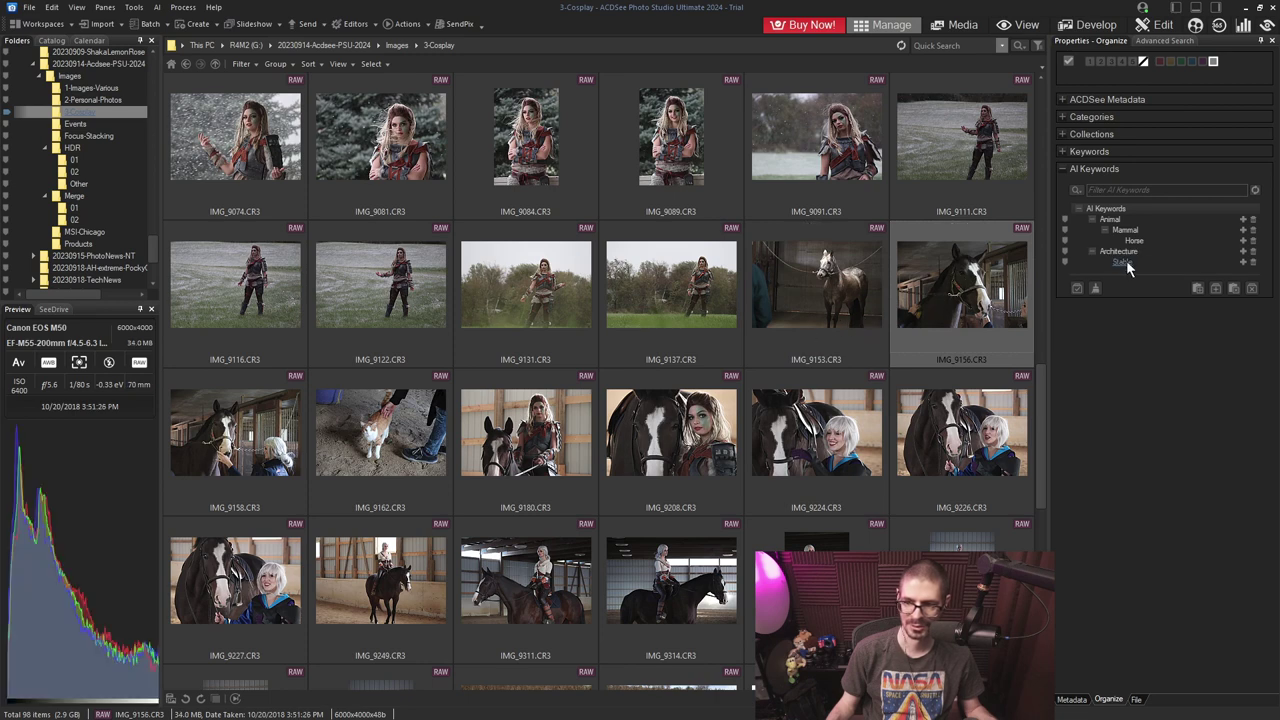
{"action": "left_click", "coordinate": [403, 452]}
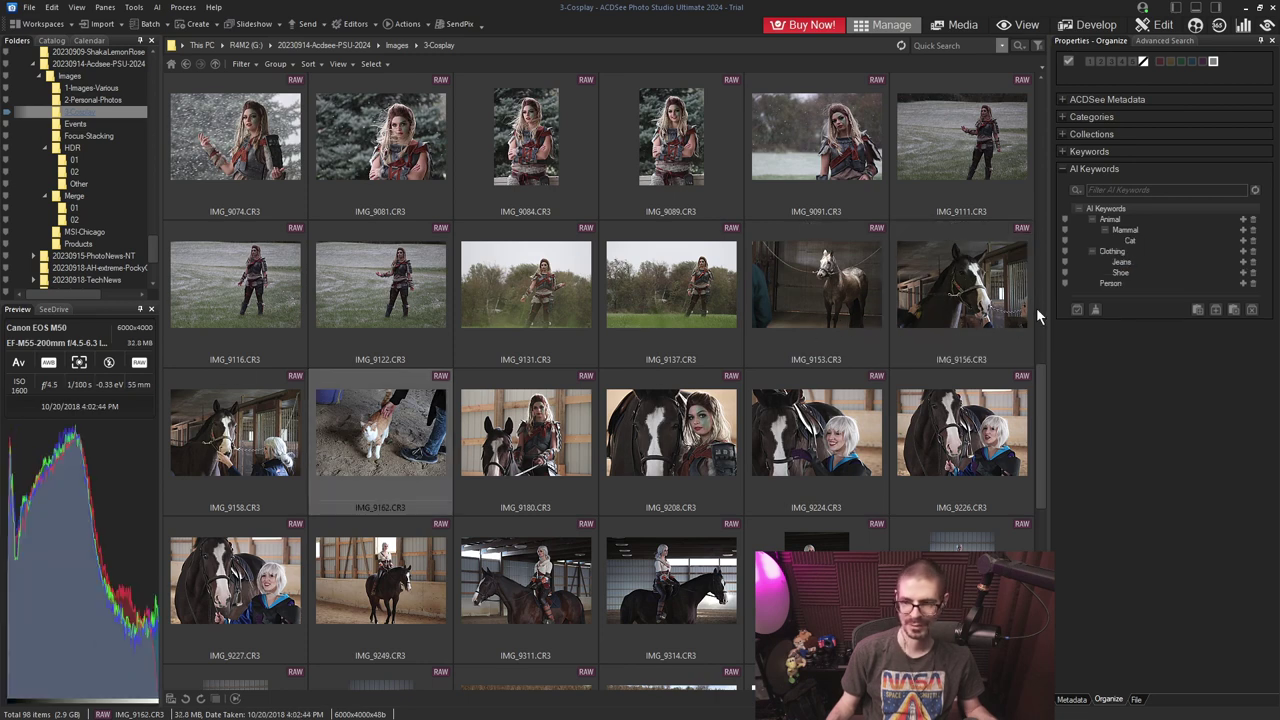
{"action": "scroll", "coordinate": [600, 424], "scroll_direction": "down", "scroll_amount": 5}
{"action": "left_click", "coordinate": [670, 455]}
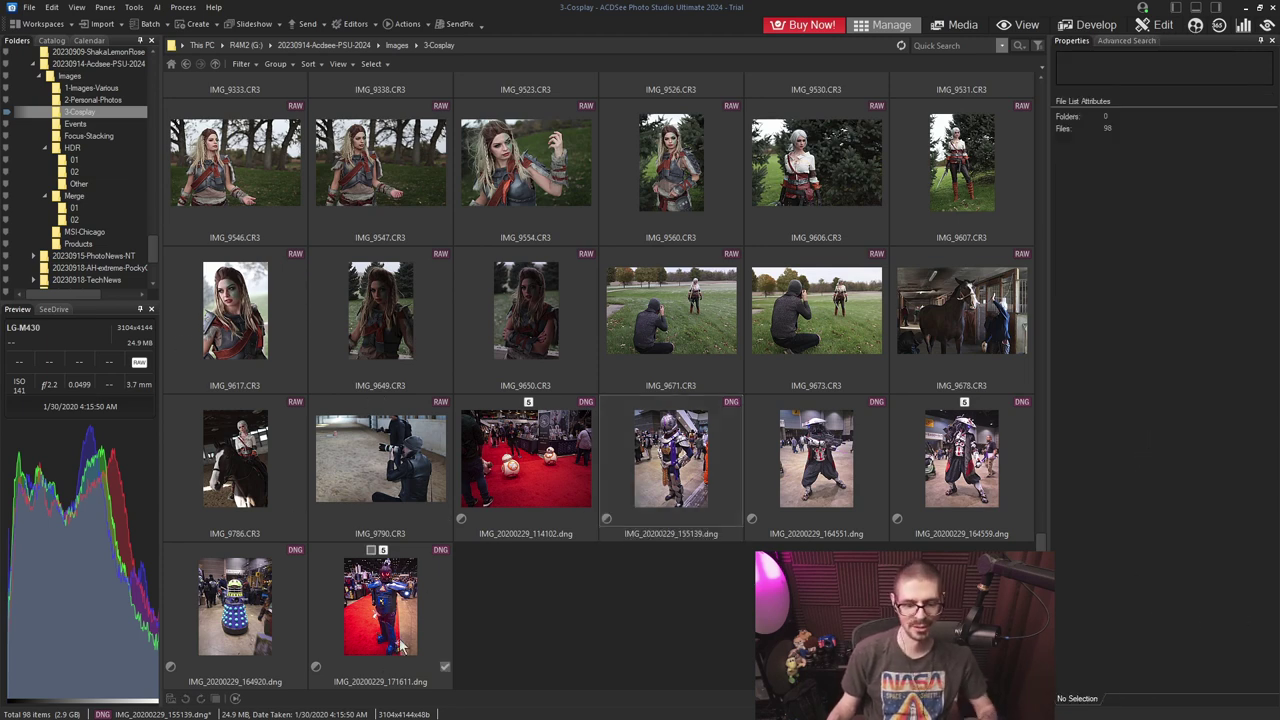
- Select the photos from IMG_9617.CR3 through IMG_20200229_171611.dng to examine their combined AI keywords
{"action": "left_click", "coordinate": [401, 647]}
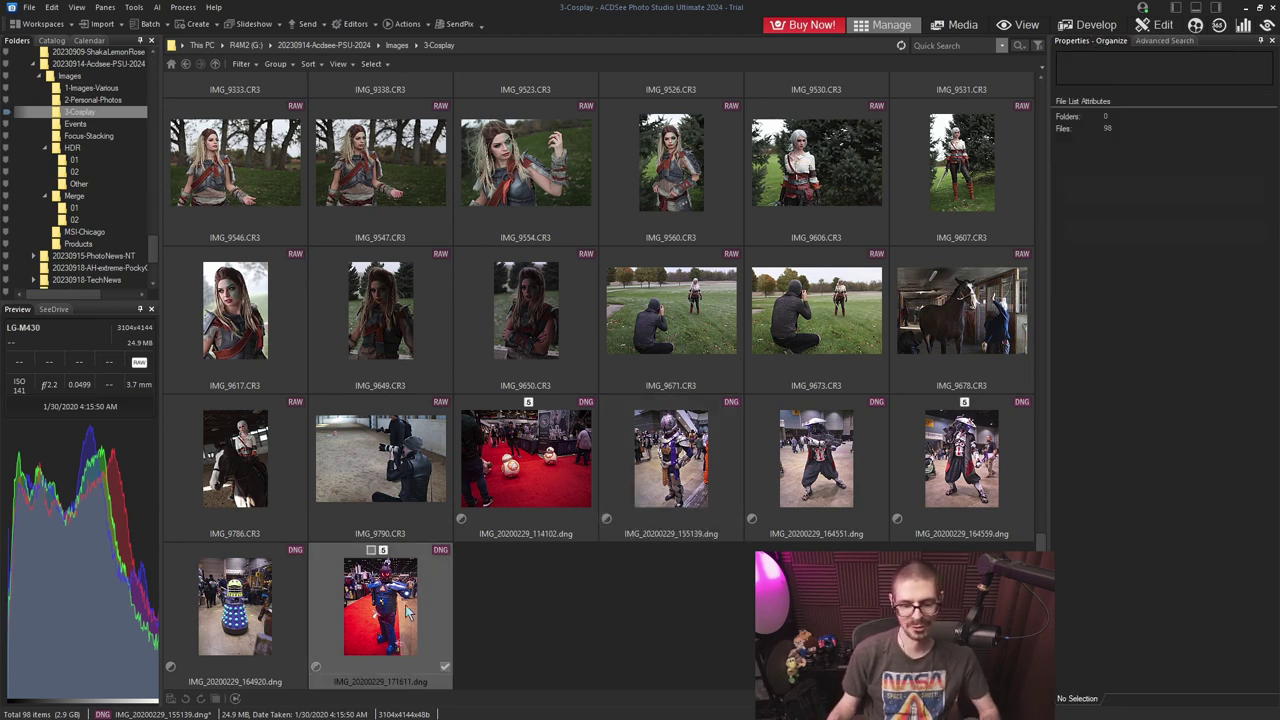
{"action": "key", "text": "ctrl+a"}
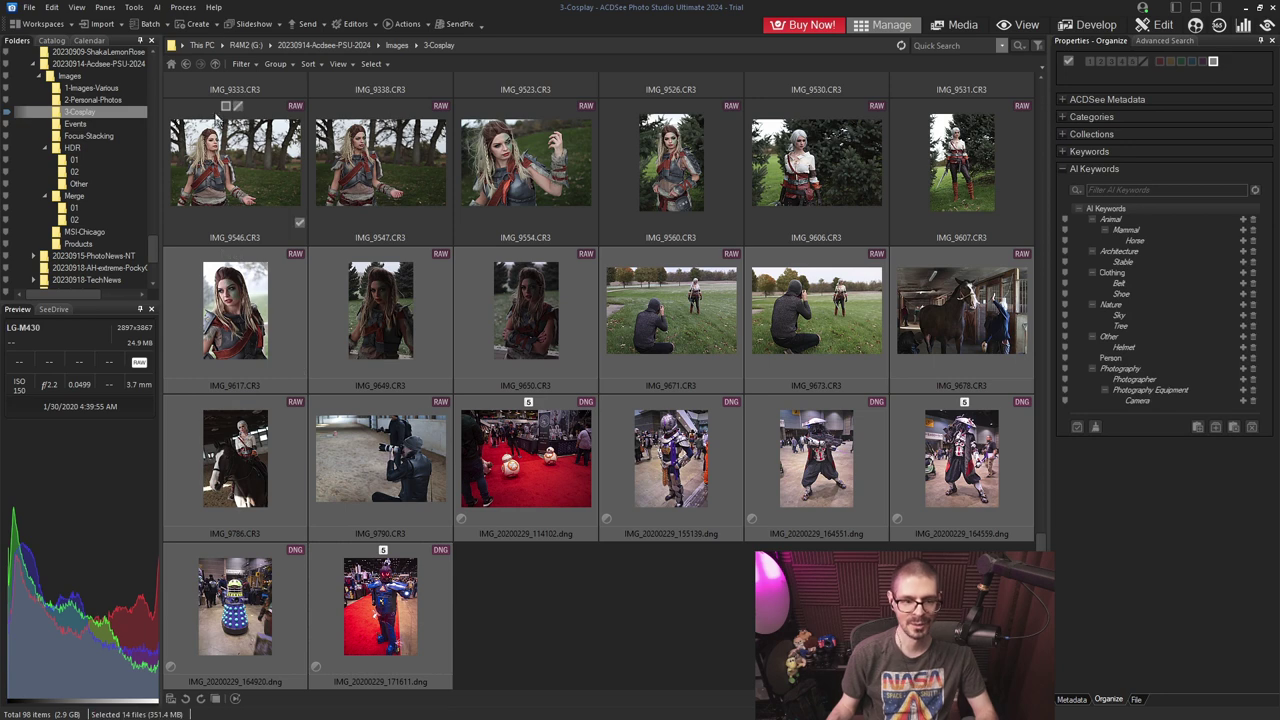
- Review the available filtering, grouping, sorting and selection options for the file list, and clear the photo selection
{"action": "left_click", "coordinate": [238, 63]}
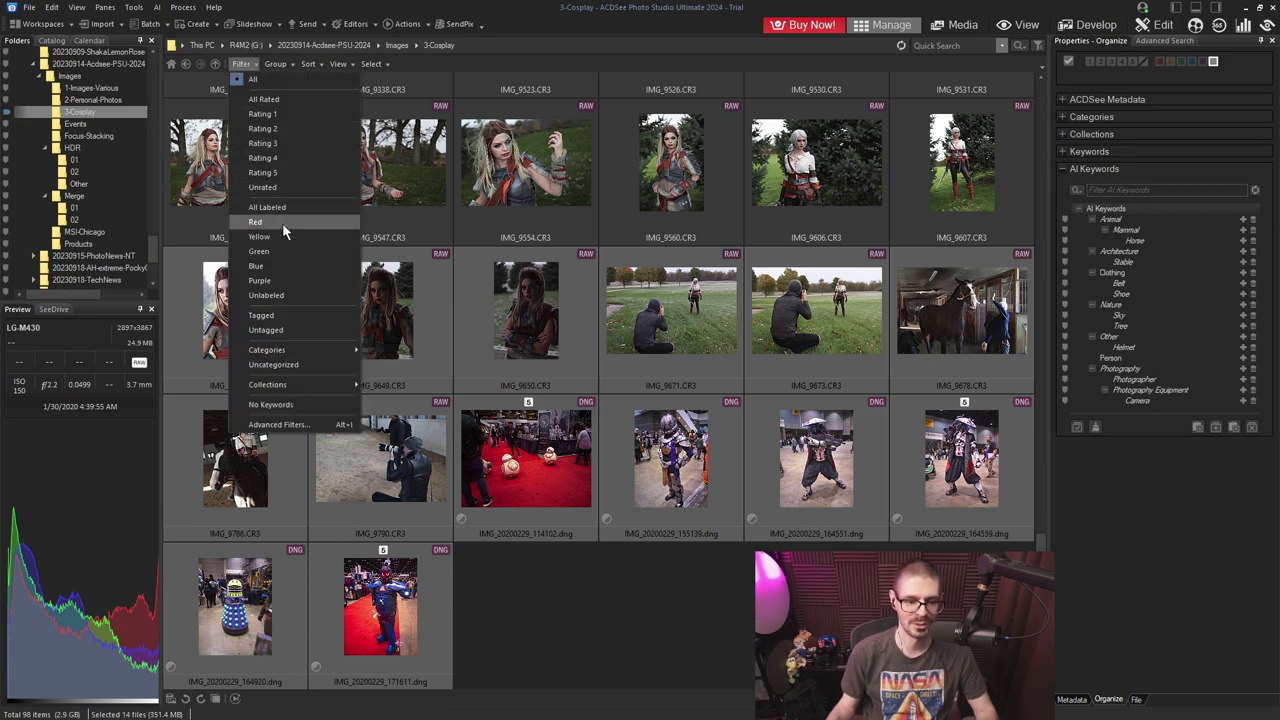
{"action": "left_click", "coordinate": [277, 63]}
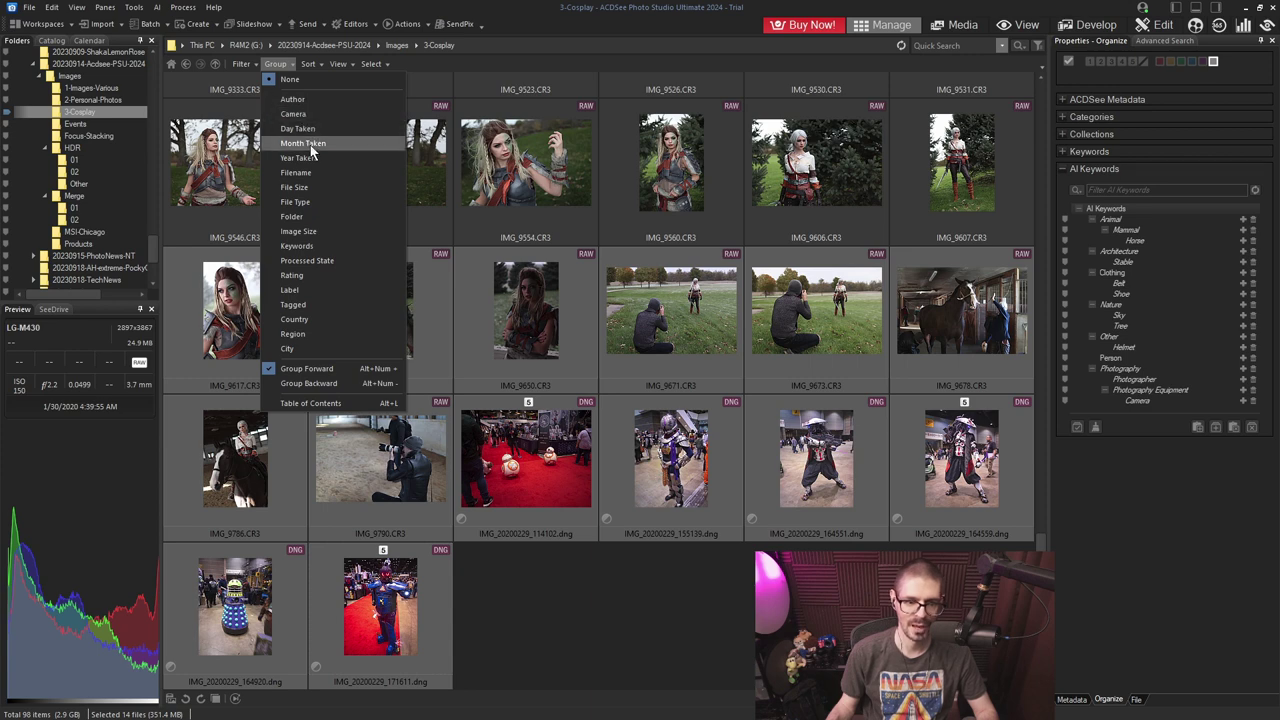
{"action": "left_click", "coordinate": [316, 64]}
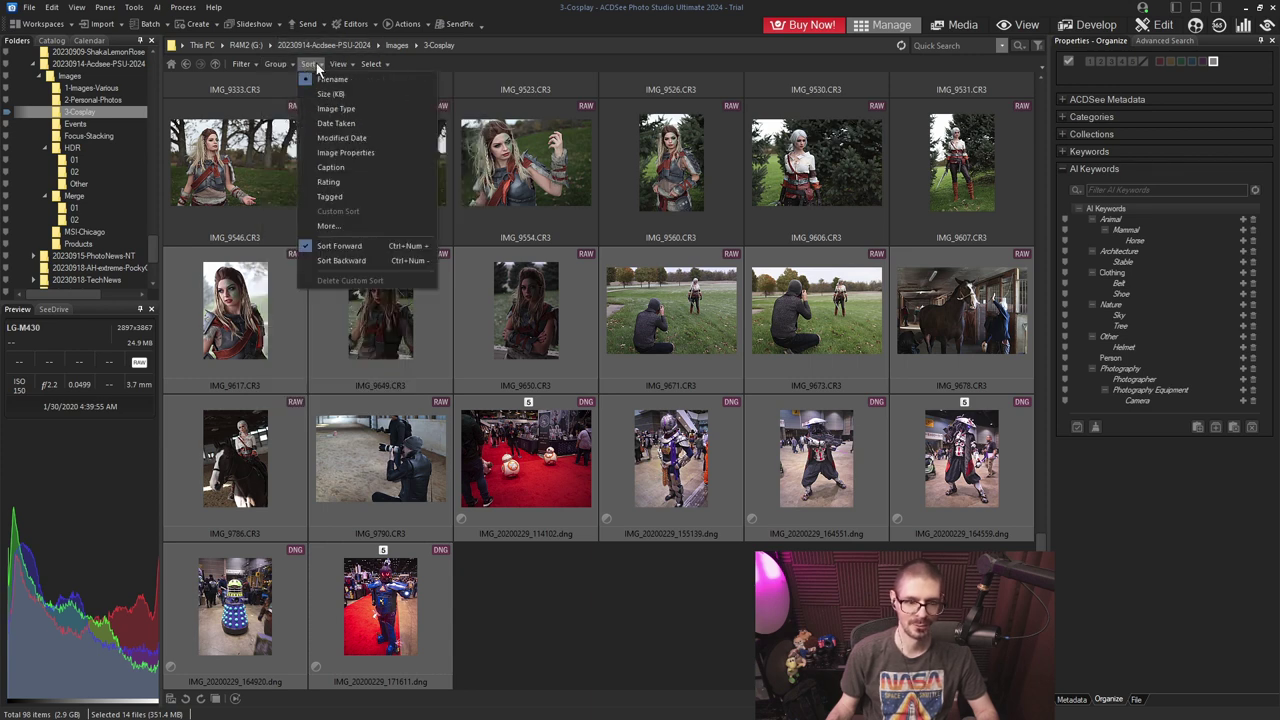
{"action": "left_click", "coordinate": [371, 64]}
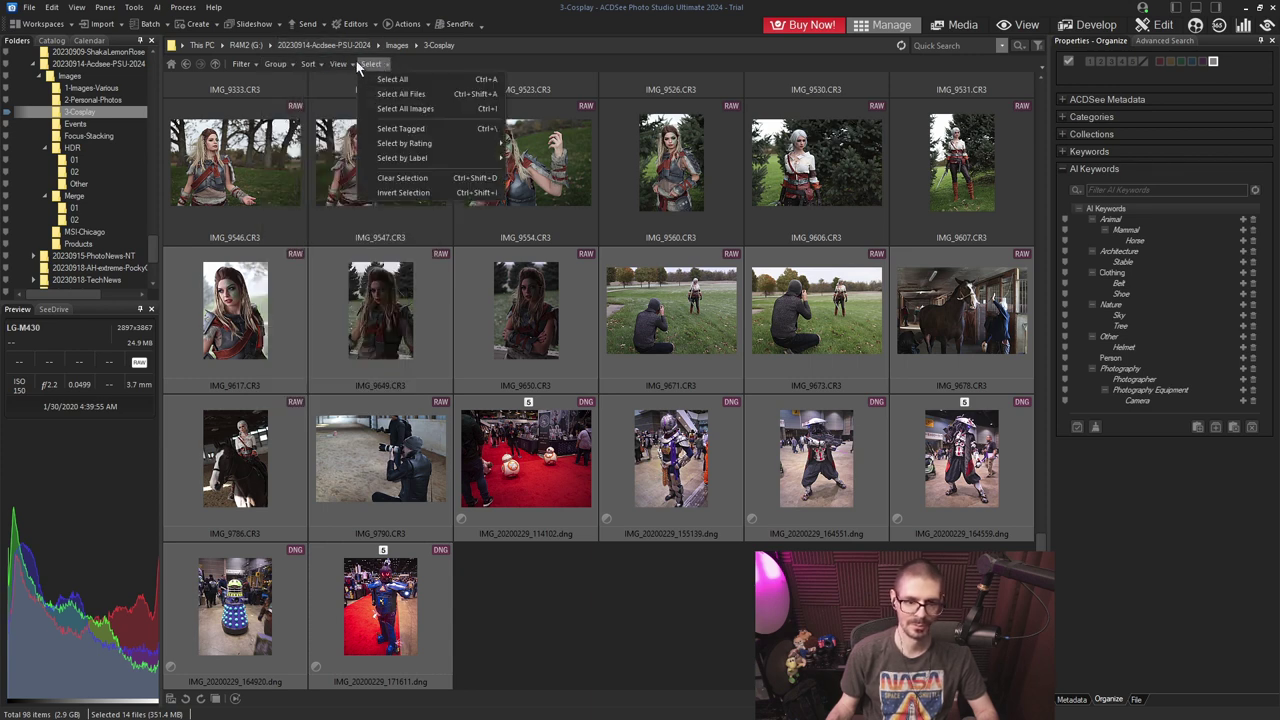
{"action": "left_click", "coordinate": [604, 560]}
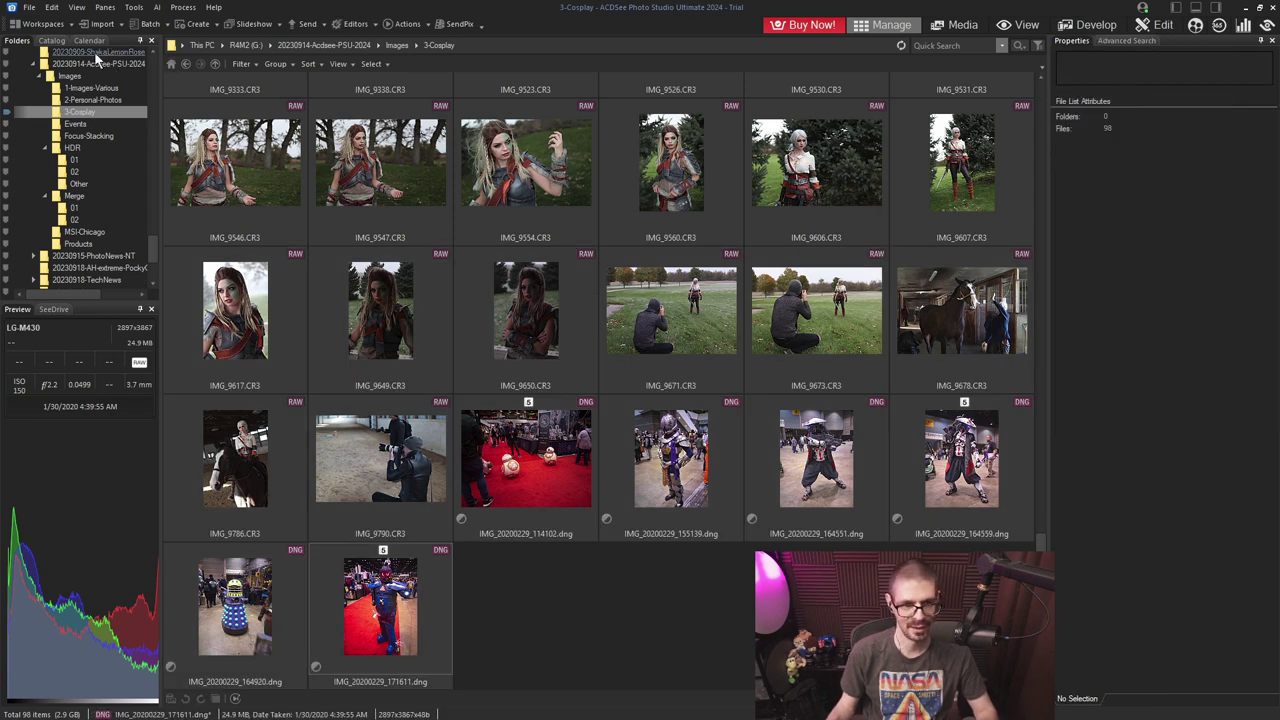
- Select IMG_9671.CR3 and IMG_9673.CR3 and open them side by side in the image comparison tool
{"action": "left_click", "coordinate": [407, 294]}
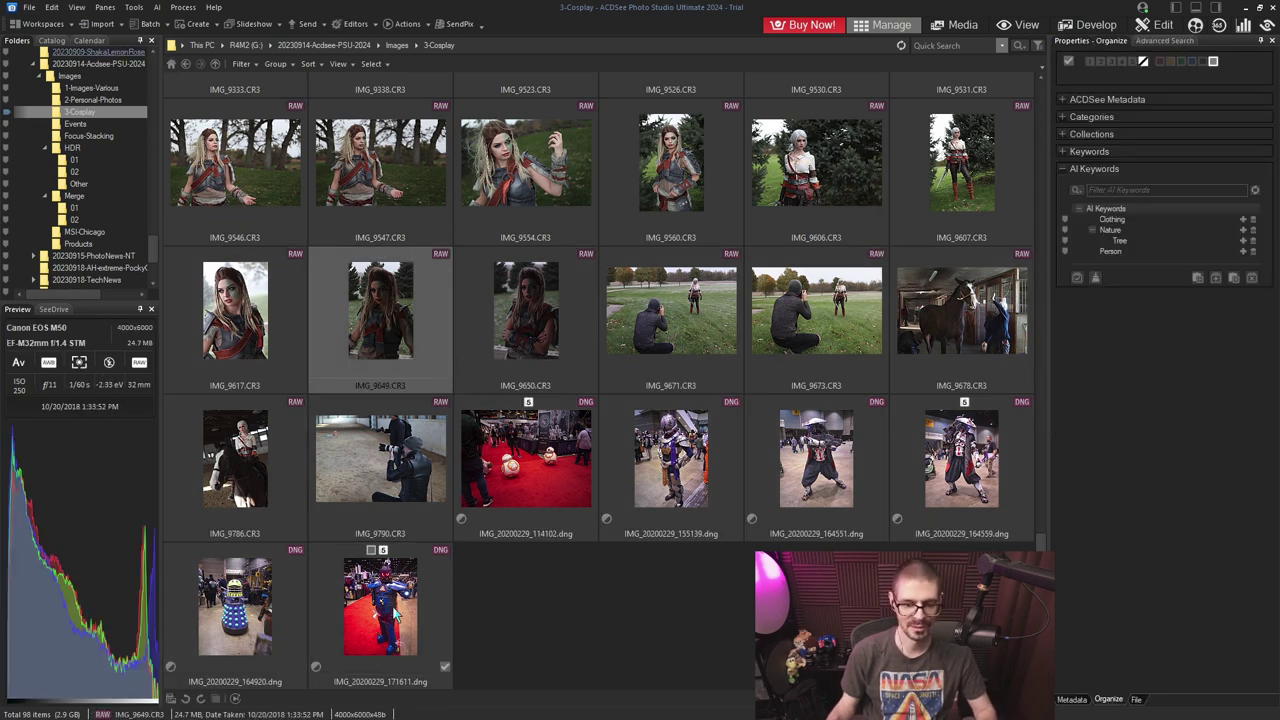
{"action": "left_click", "coordinate": [533, 298]}
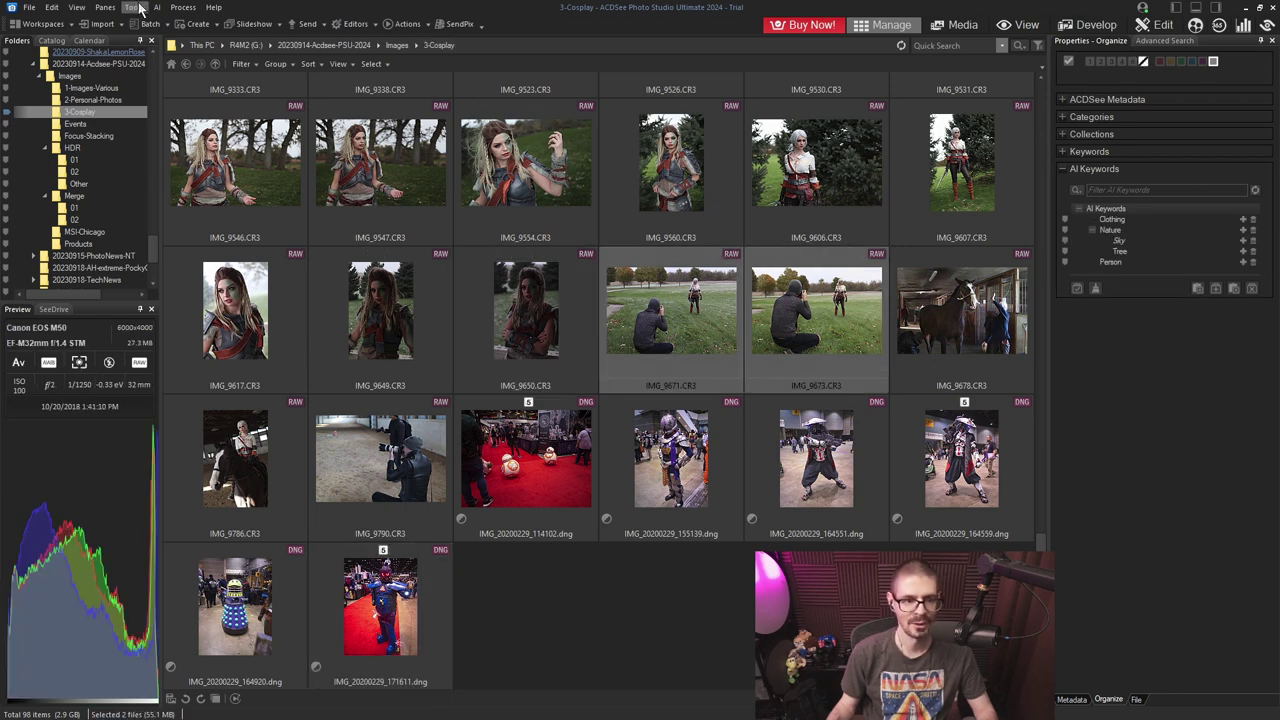
{"action": "left_click", "coordinate": [139, 6]}
{"action": "left_click", "coordinate": [208, 90]}
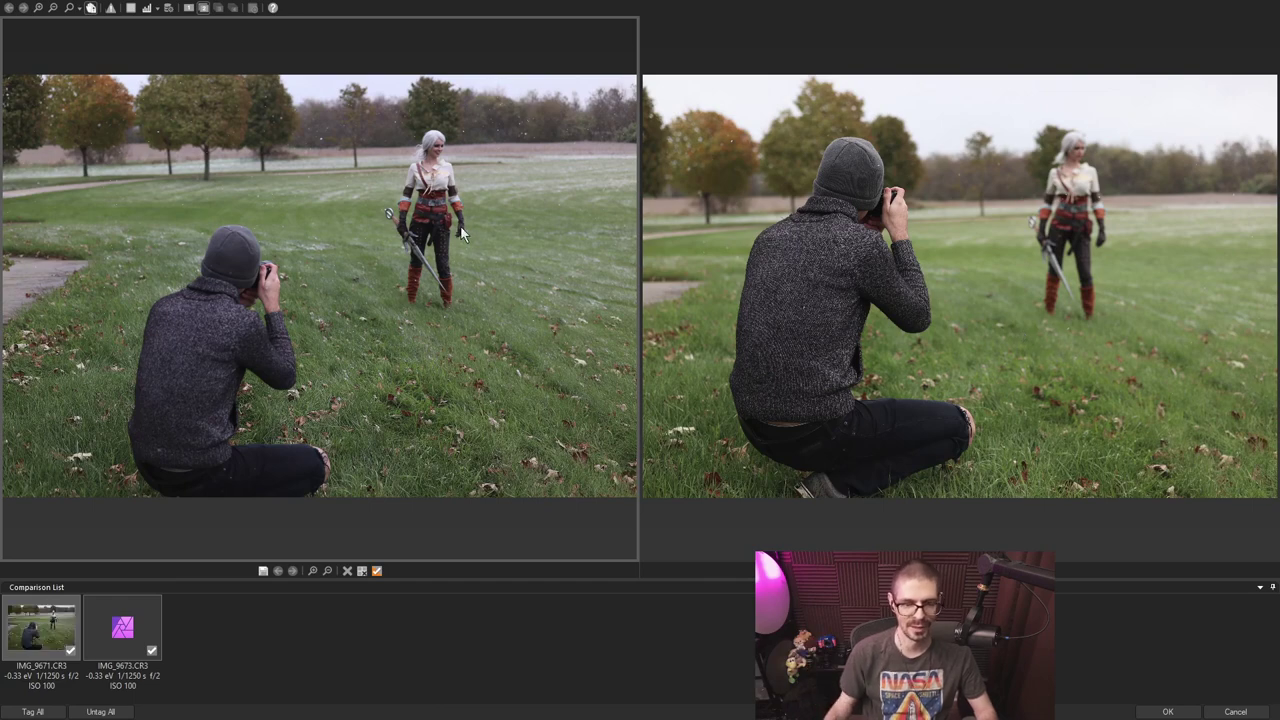
- Examine the details of the two compared photographer shots at a magnified view
{"action": "left_click", "coordinate": [460, 233]}
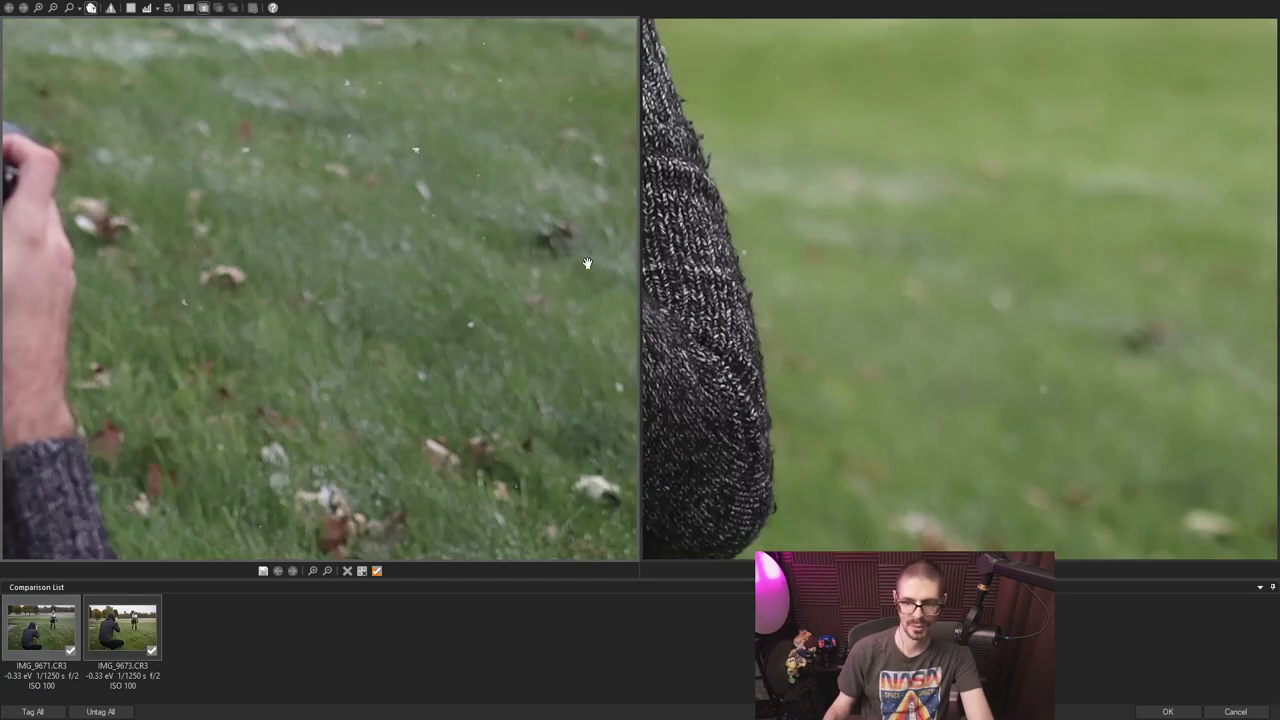
{"action": "scroll", "coordinate": [511, 372], "scroll_direction": "down", "scroll_amount": 2}
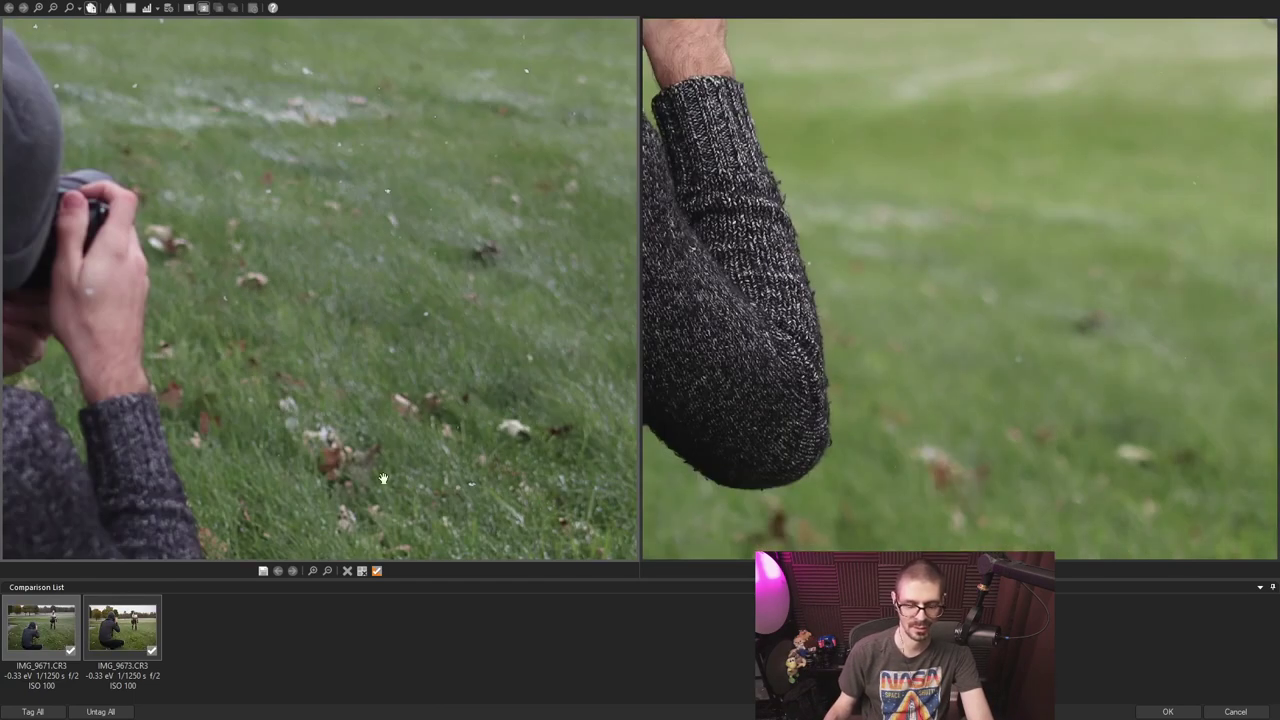
{"action": "left_click", "coordinate": [130, 8]}
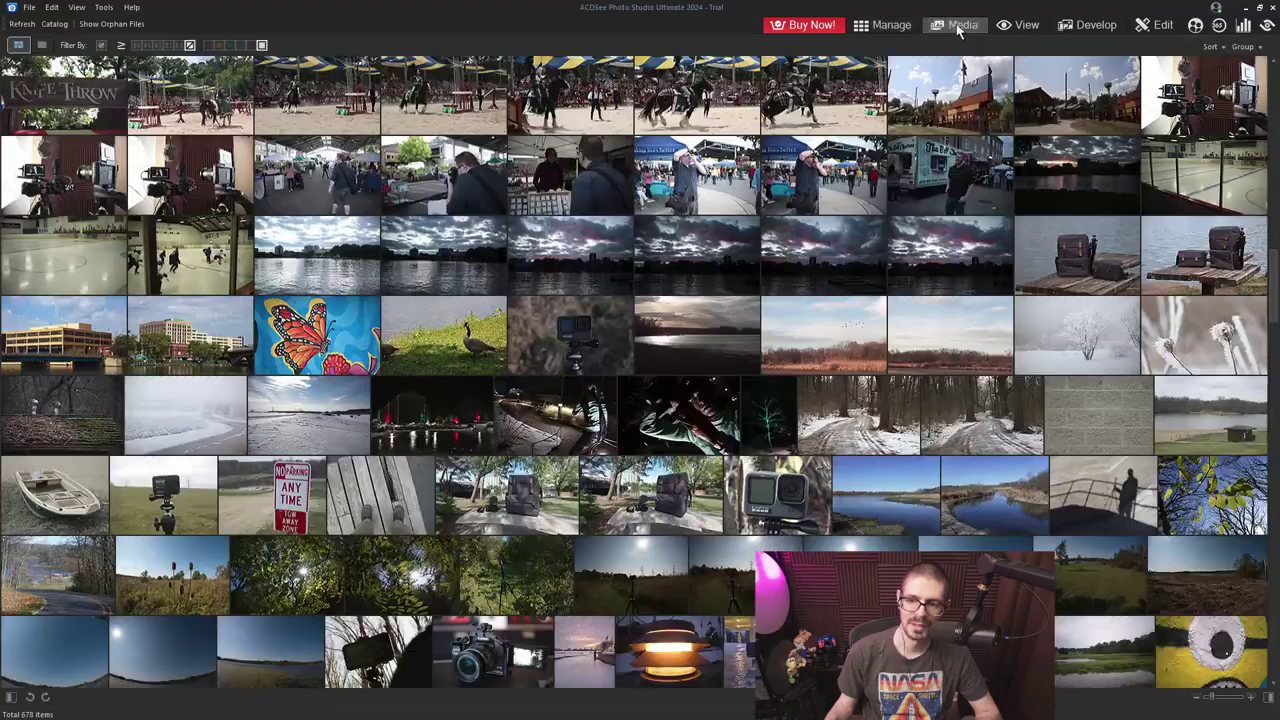
- Browse the catalogued photos in Media mode up to the start of the collection
{"action": "scroll", "coordinate": [648, 395], "scroll_direction": "up", "scroll_amount": 15}
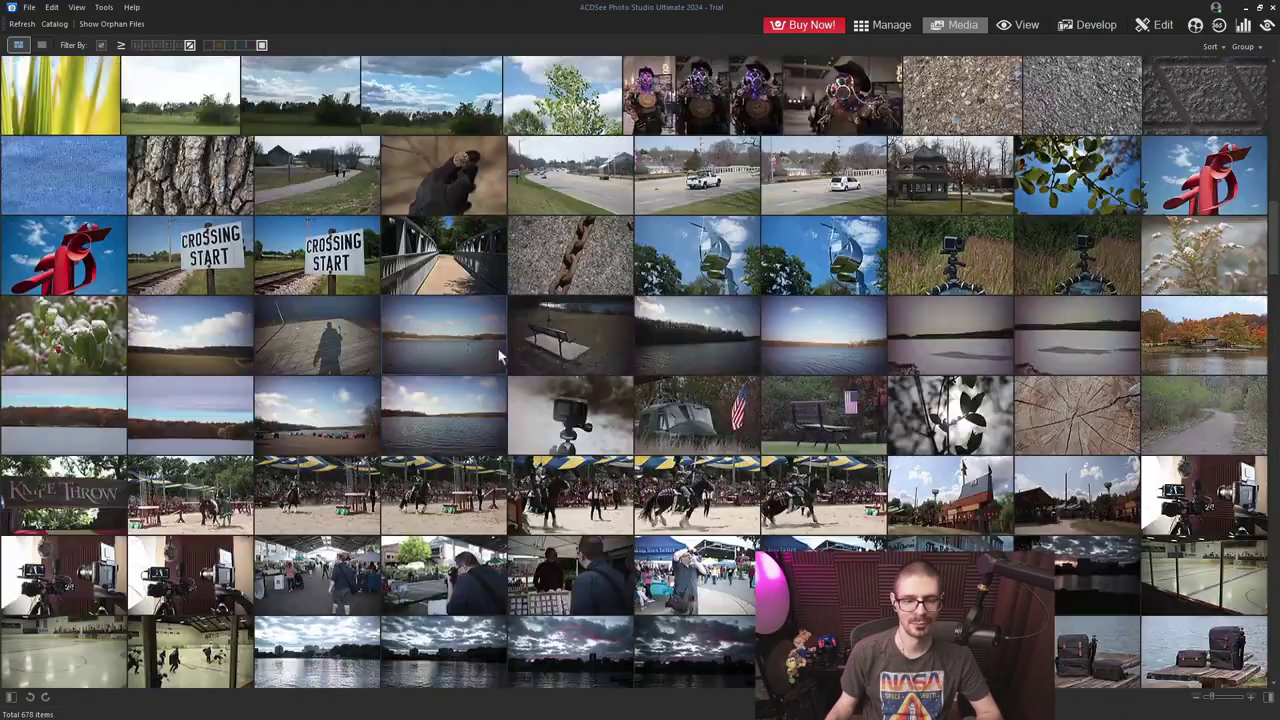
{"action": "scroll", "coordinate": [630, 352], "scroll_direction": "up", "scroll_amount": 3}
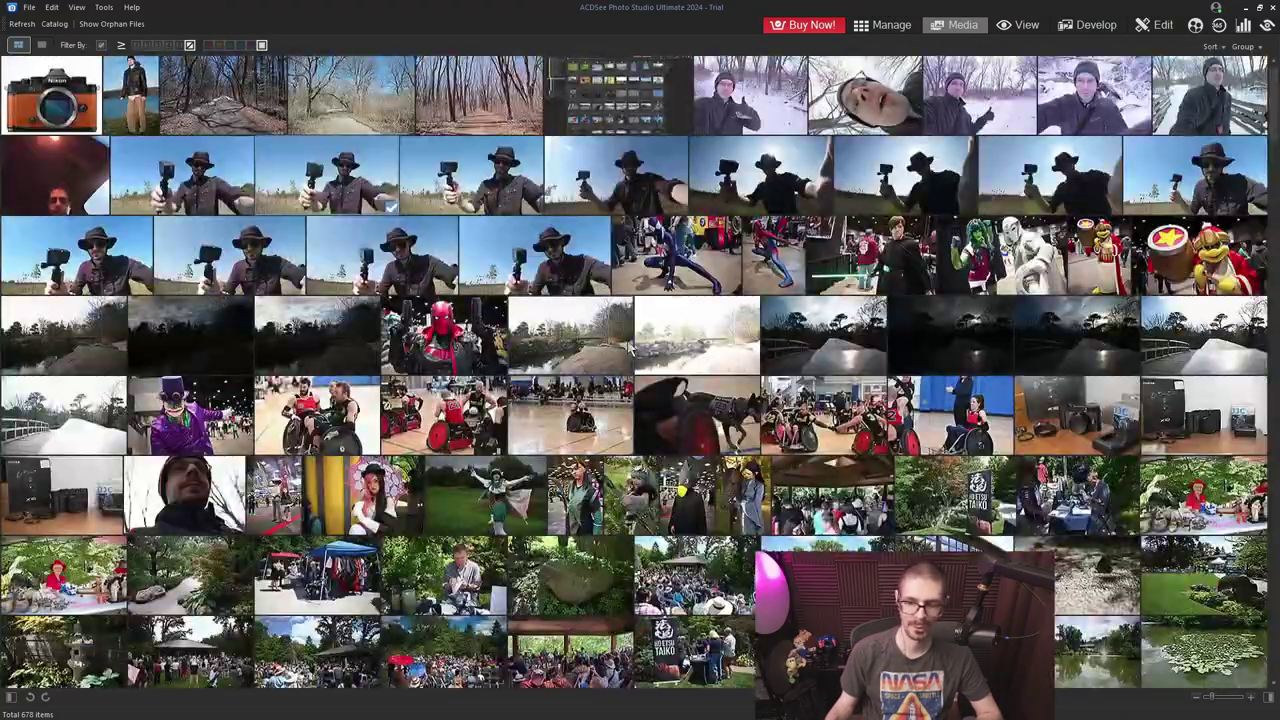
- Browse the catalogued photos in Media mode, selecting the lake sunset, goose and butterfly shots along the way
{"action": "scroll", "coordinate": [624, 341], "scroll_direction": "up", "scroll_amount": 10}
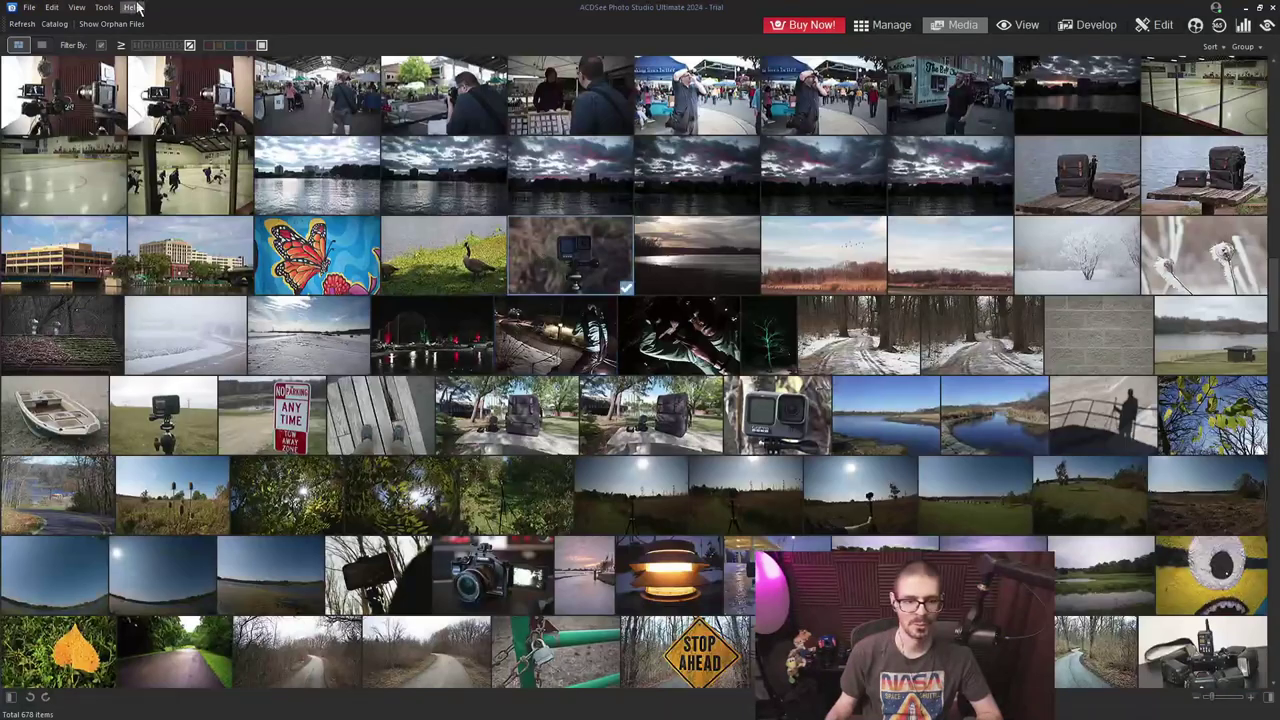
{"action": "left_click", "coordinate": [708, 259], "text": "ctrl"}
{"action": "left_click", "coordinate": [436, 275], "text": "ctrl"}
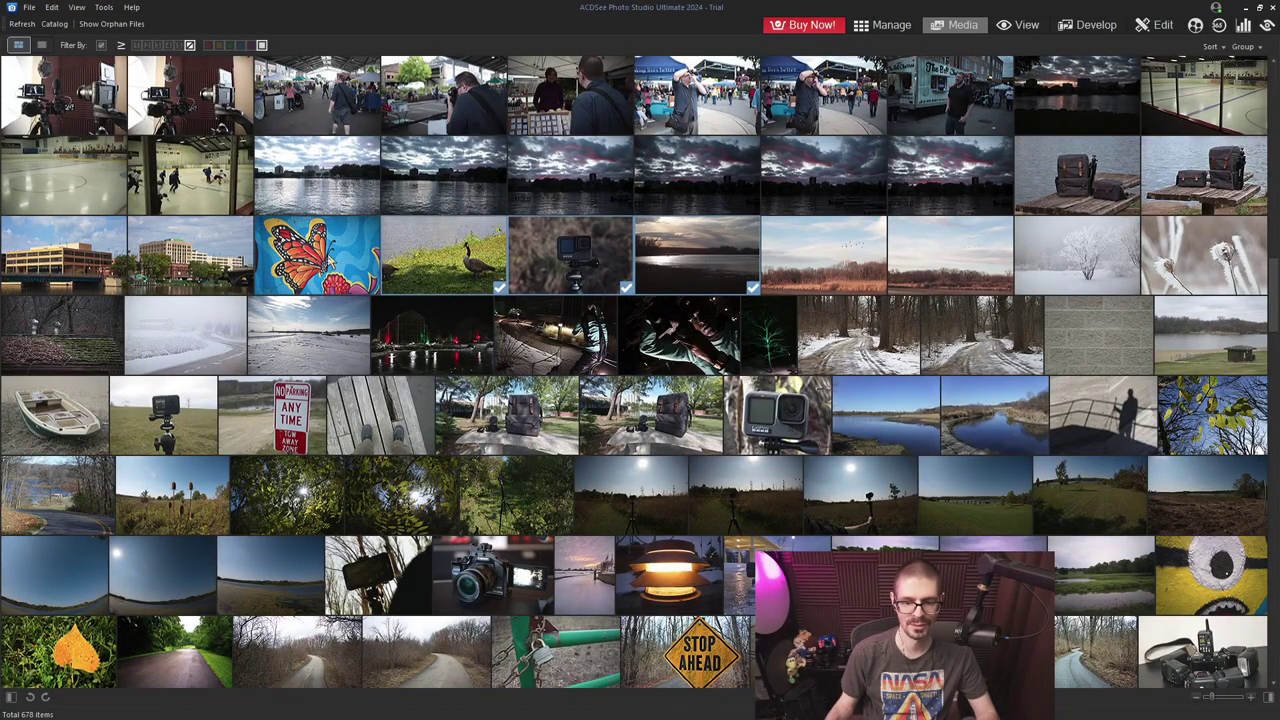
{"action": "left_click", "coordinate": [320, 260], "text": "ctrl"}
{"action": "scroll", "coordinate": [645, 538], "scroll_direction": "down", "scroll_amount": 20}
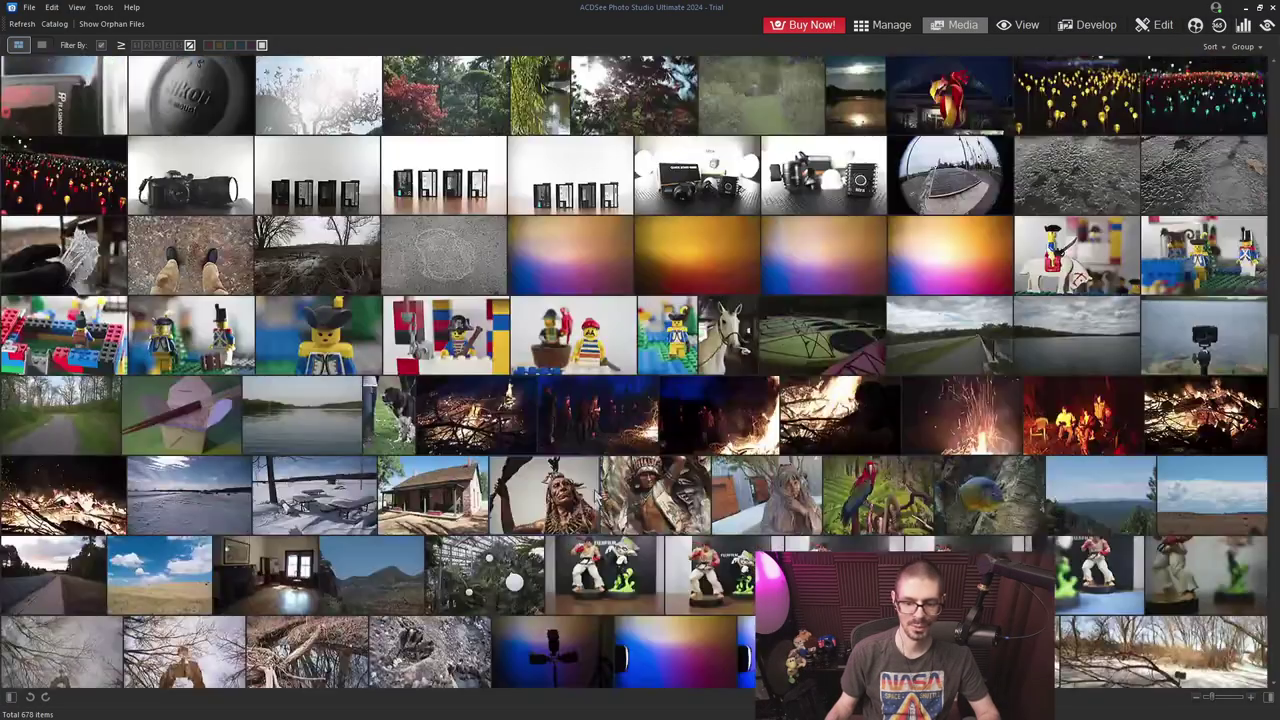
{"action": "scroll", "coordinate": [645, 538], "scroll_direction": "up", "scroll_amount": 20}
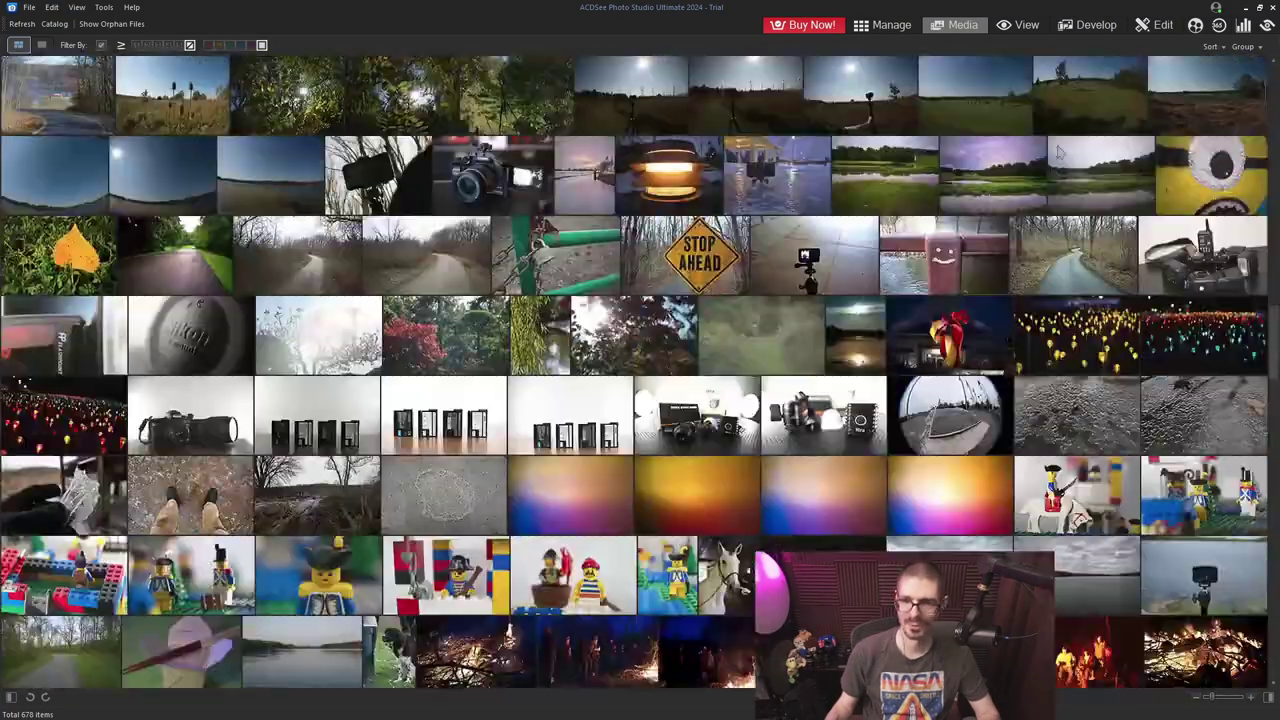
- Review the available sorting criteria and sort directions for the Media mode photos
{"action": "left_click", "coordinate": [1240, 47]}
{"action": "mouse_move", "coordinate": [1212, 47]}
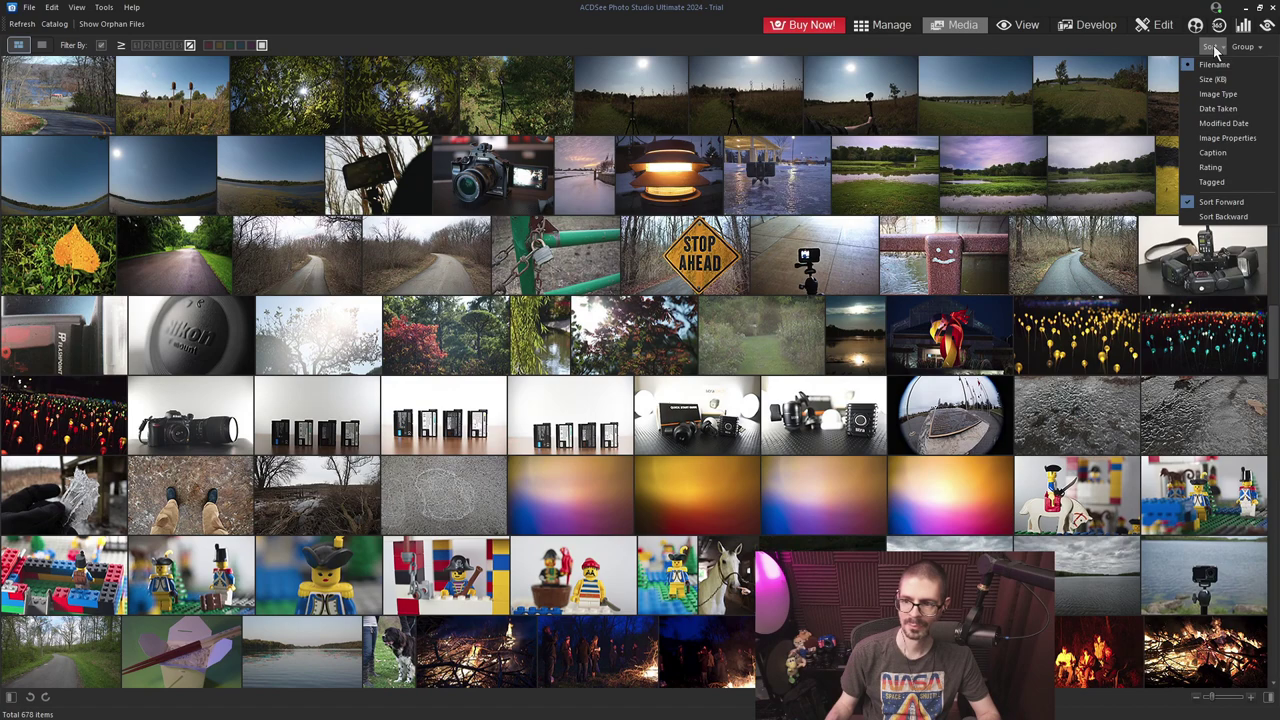
{"action": "left_click", "coordinate": [1147, 47]}
- Open the goose photo by the water in View mode and review the panes available there
{"action": "left_click", "coordinate": [1018, 28]}
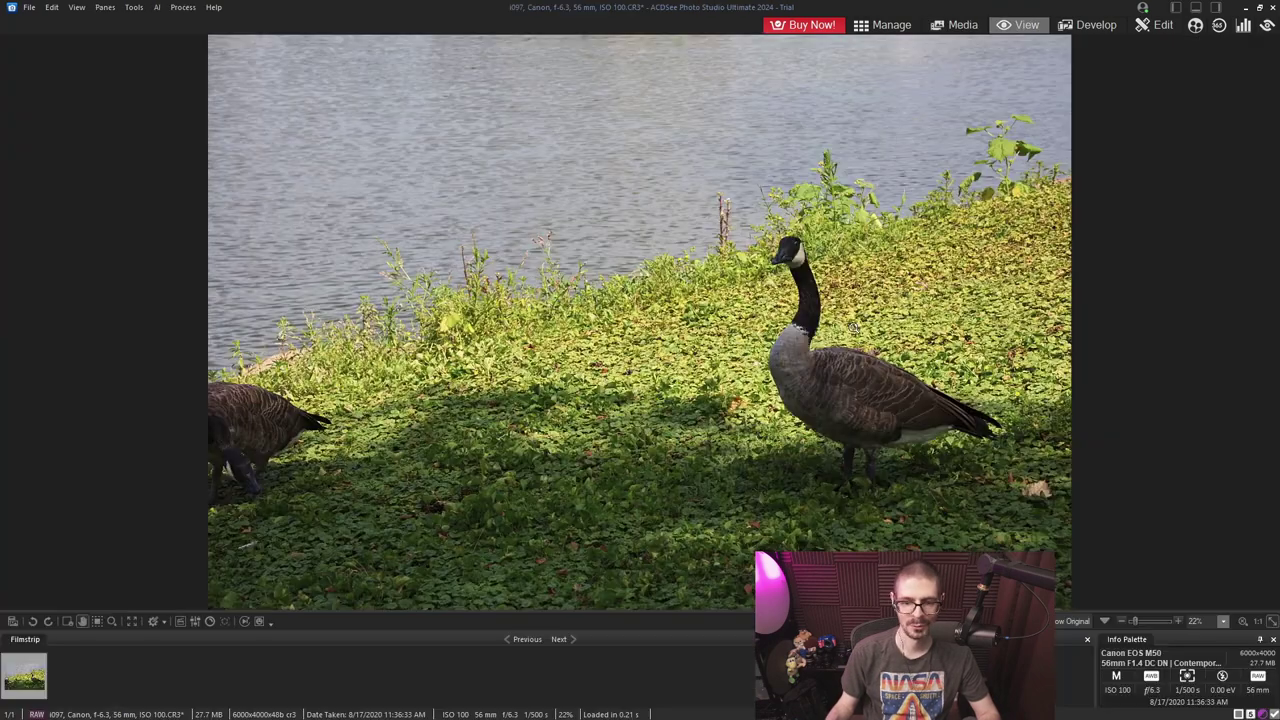
{"action": "left_click_drag", "start_coordinate": [821, 284], "coordinate": [600, 250]}
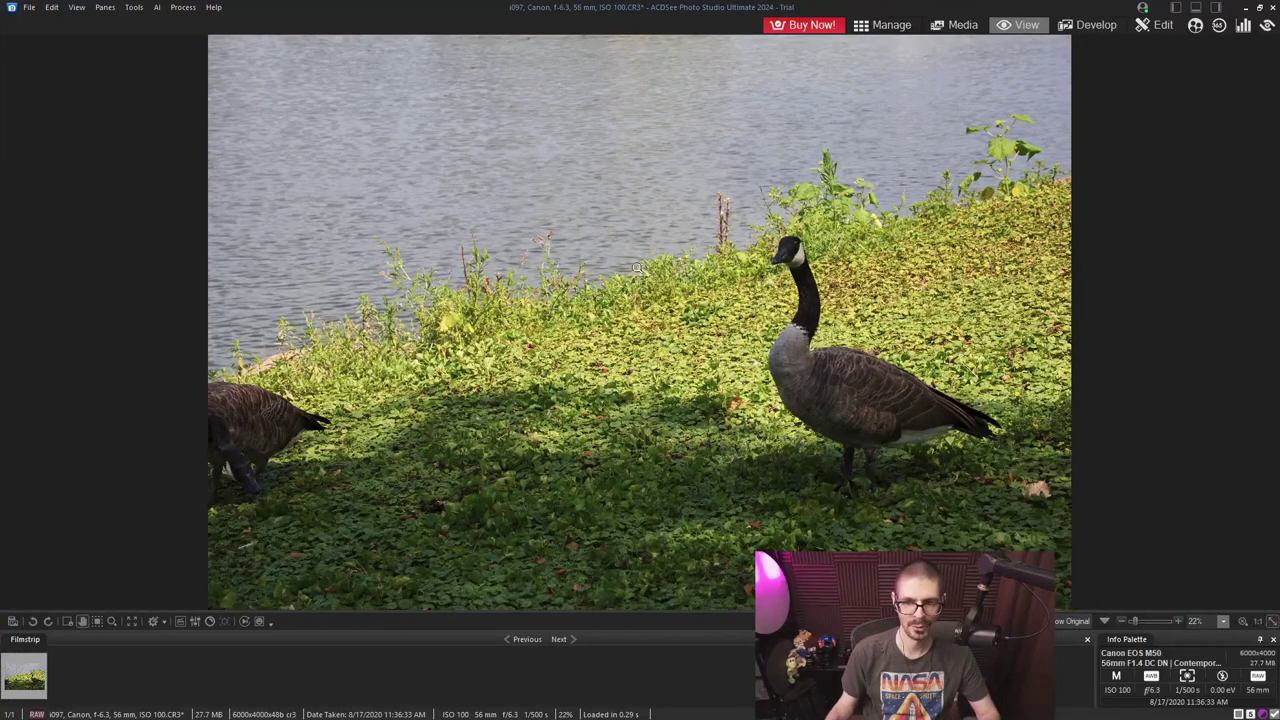
{"action": "left_click_drag", "start_coordinate": [860, 385], "coordinate": [640, 223]}
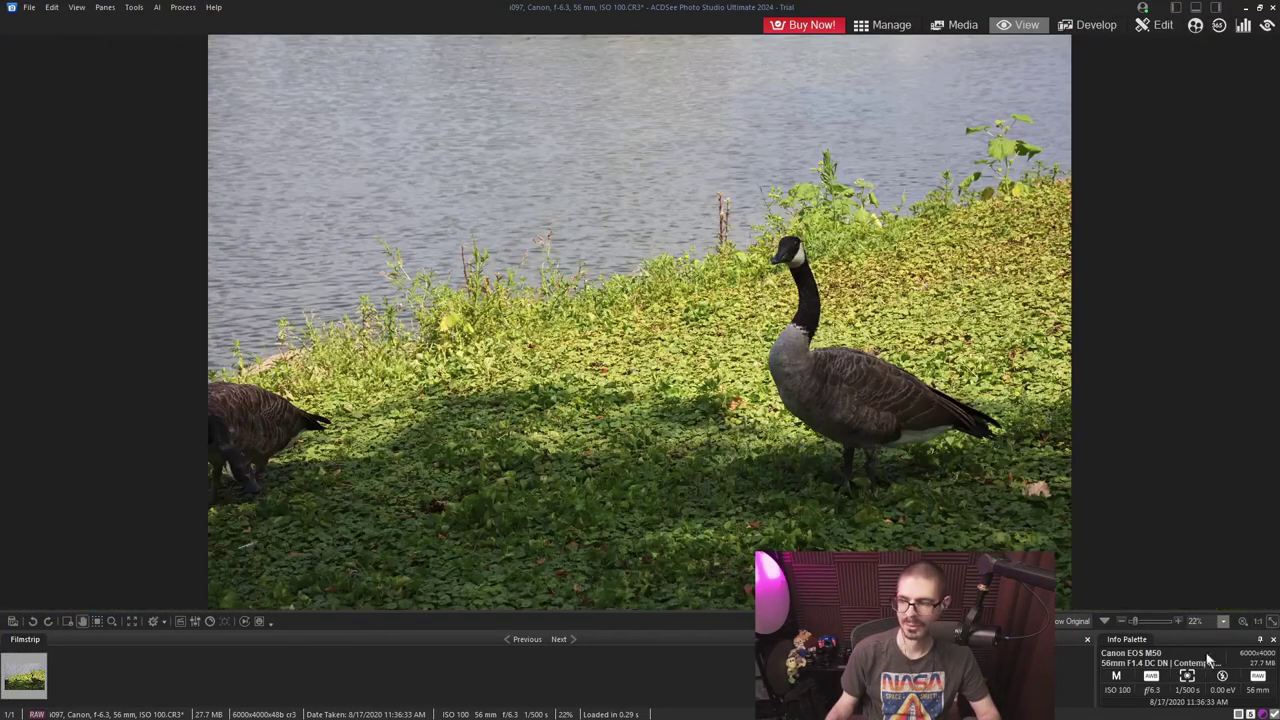
{"action": "left_click", "coordinate": [72, 7]}
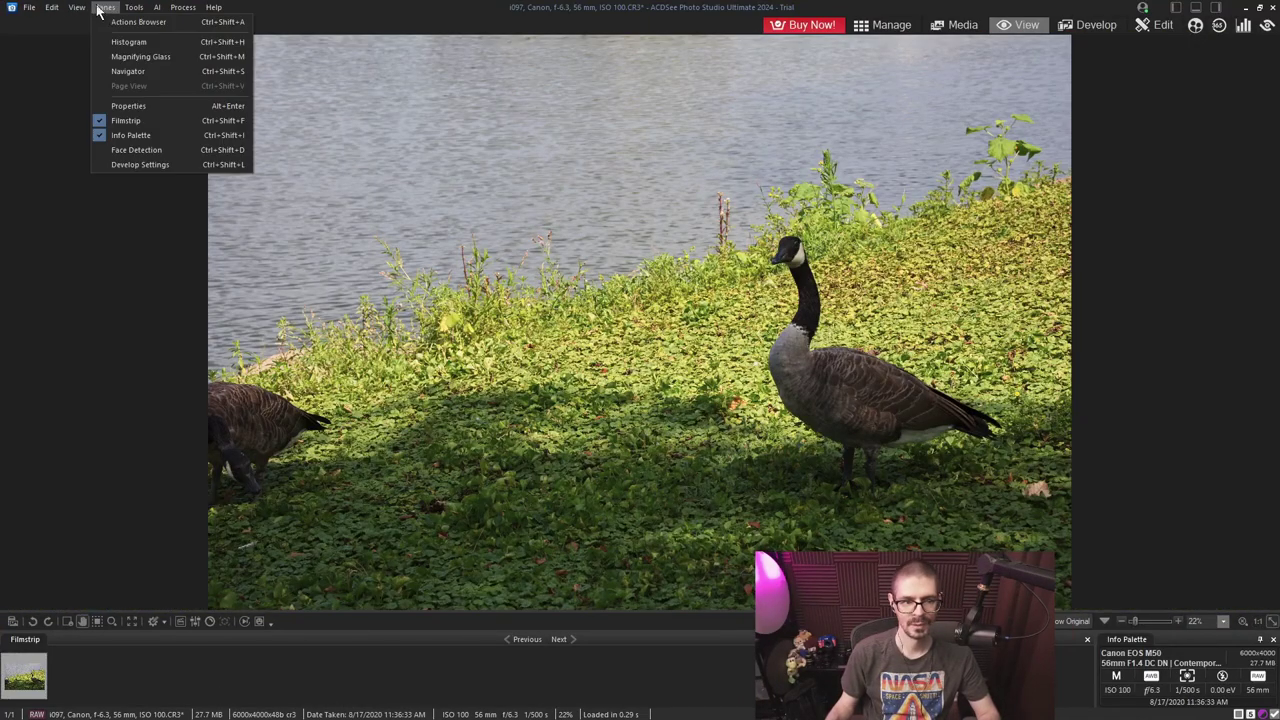
{"action": "left_click", "coordinate": [305, 7]}
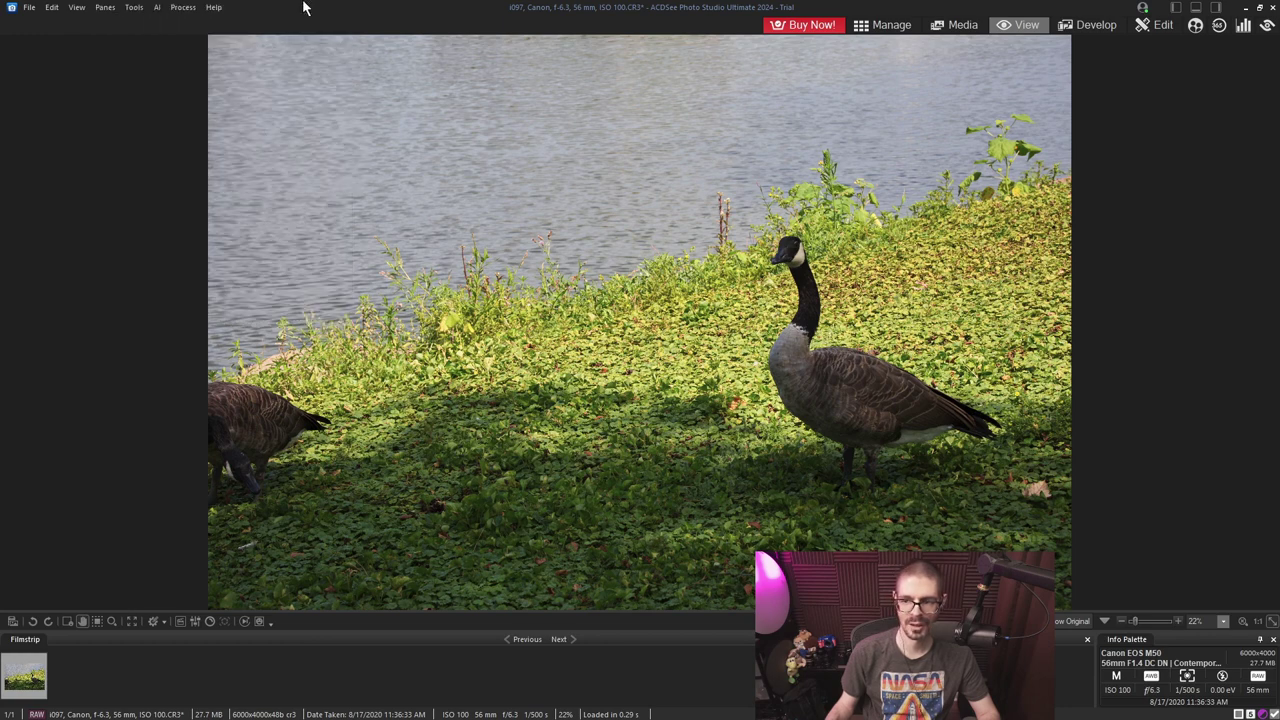
{"action": "key", "text": "Escape"}
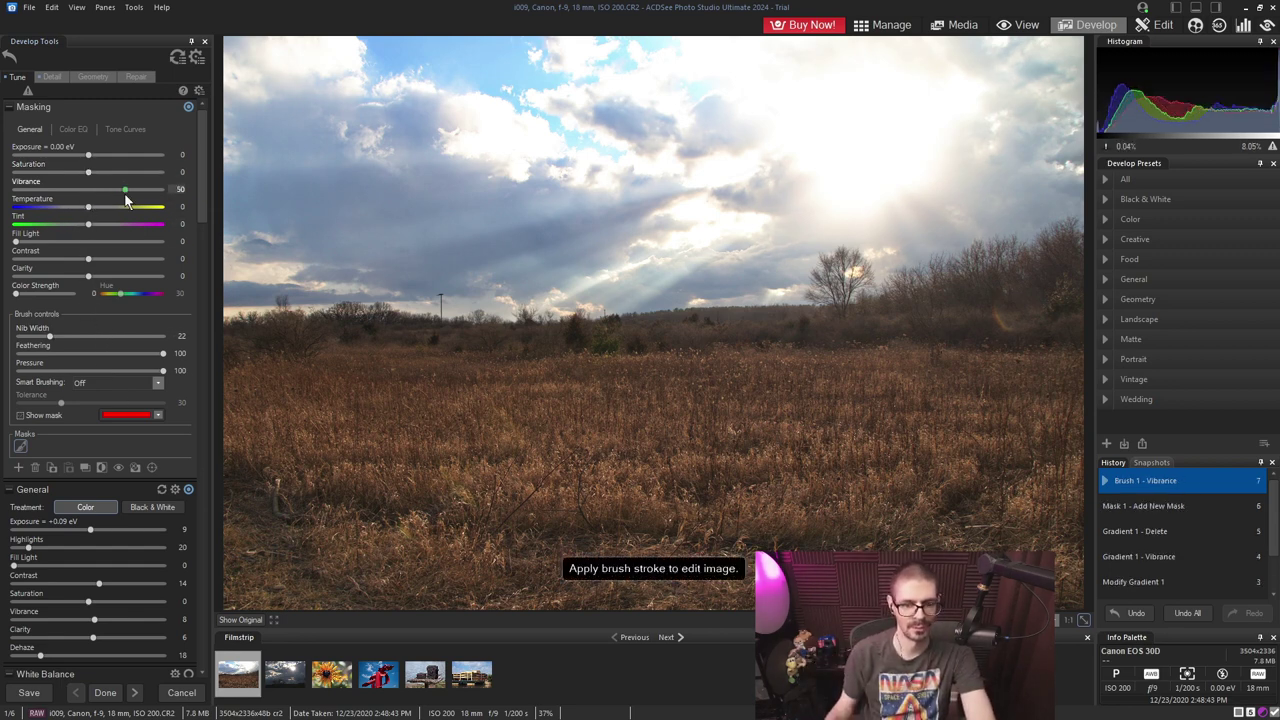
- Delete the existing brush mask in Develop mode and paint a new brush mask across the landscape's sky
{"action": "key", "text": "Delete"}
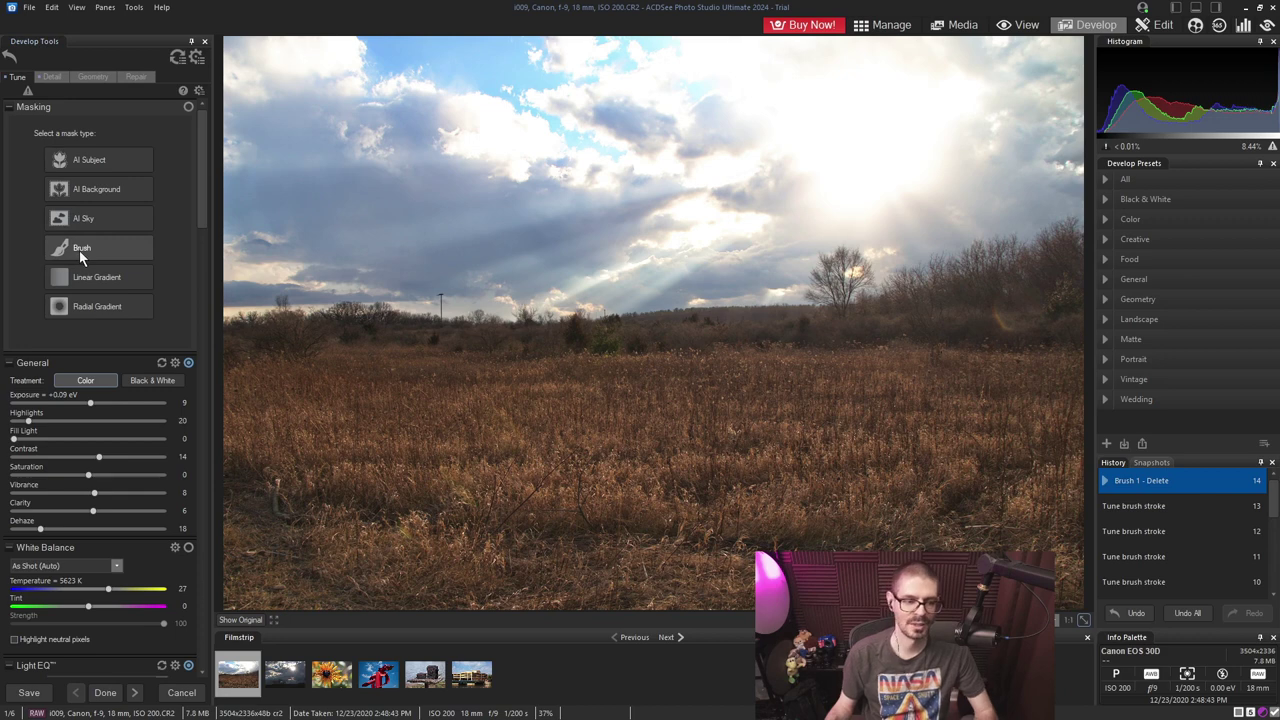
{"action": "left_click", "coordinate": [82, 248]}
{"action": "mouse_move", "coordinate": [588, 106]}
{"action": "left_mouse_down"}
{"action": "mouse_move", "coordinate": [251, 86]}
{"action": "mouse_move", "coordinate": [857, 71]}
{"action": "mouse_move", "coordinate": [711, 124]}
{"action": "mouse_move", "coordinate": [1080, 129]}
{"action": "mouse_move", "coordinate": [809, 237]}
{"action": "mouse_move", "coordinate": [286, 214]}
{"action": "mouse_move", "coordinate": [675, 268]}
{"action": "mouse_move", "coordinate": [920, 214]}
{"action": "left_mouse_up"}
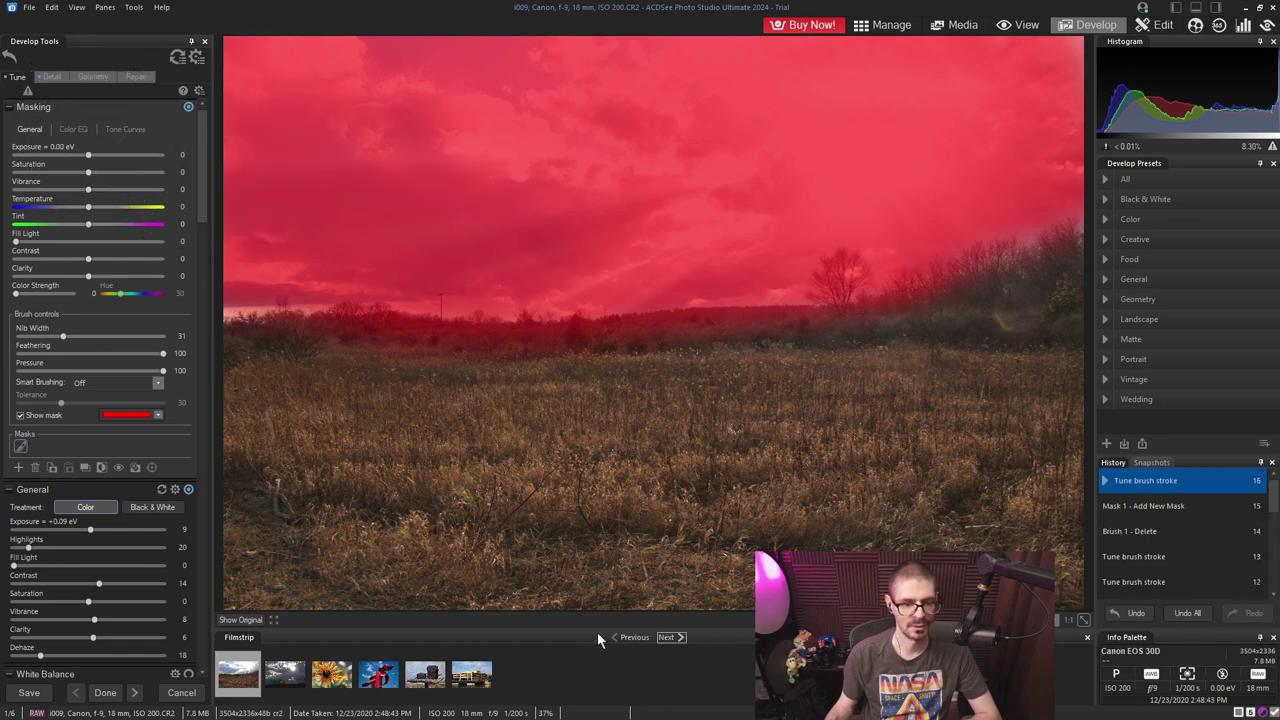
- Hide the brush mask overlay, set the masked sky's saturation and vibrance to 100, and lower its exposure
{"action": "left_click_drag", "start_coordinate": [88, 174], "coordinate": [96, 178]}
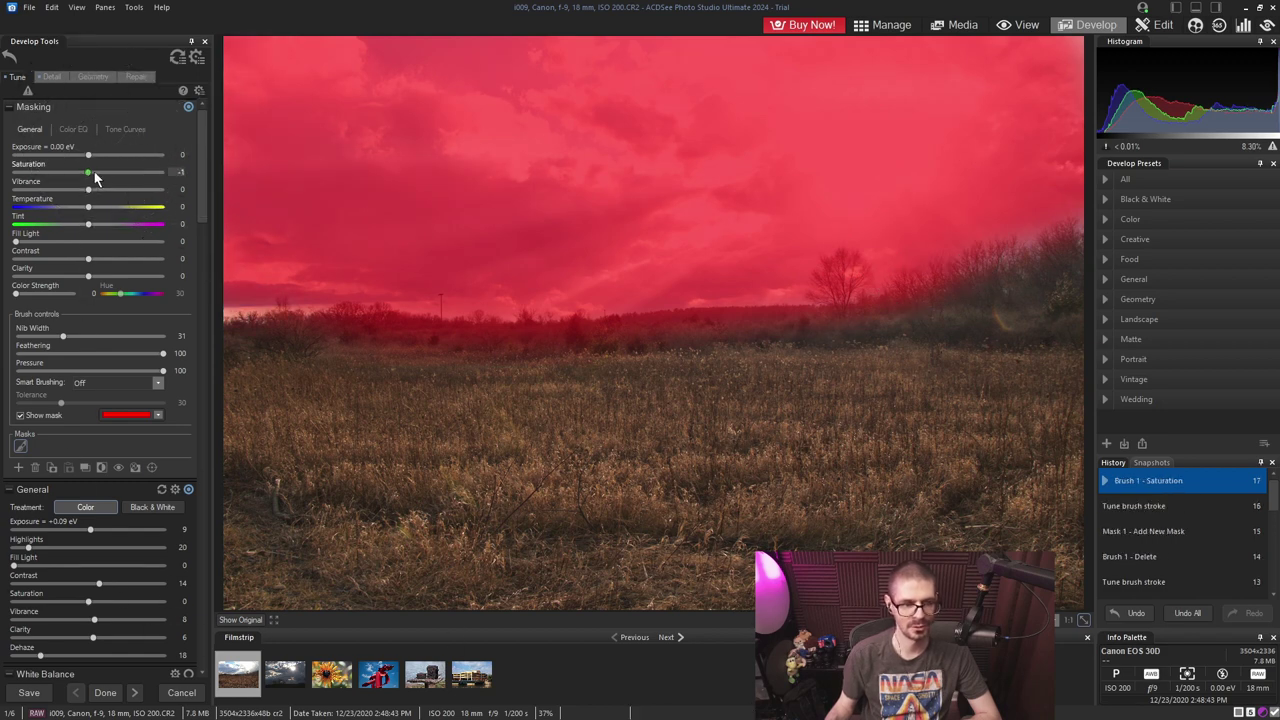
{"action": "left_click", "coordinate": [20, 415]}
{"action": "left_click_drag", "start_coordinate": [88, 190], "coordinate": [182, 195]}
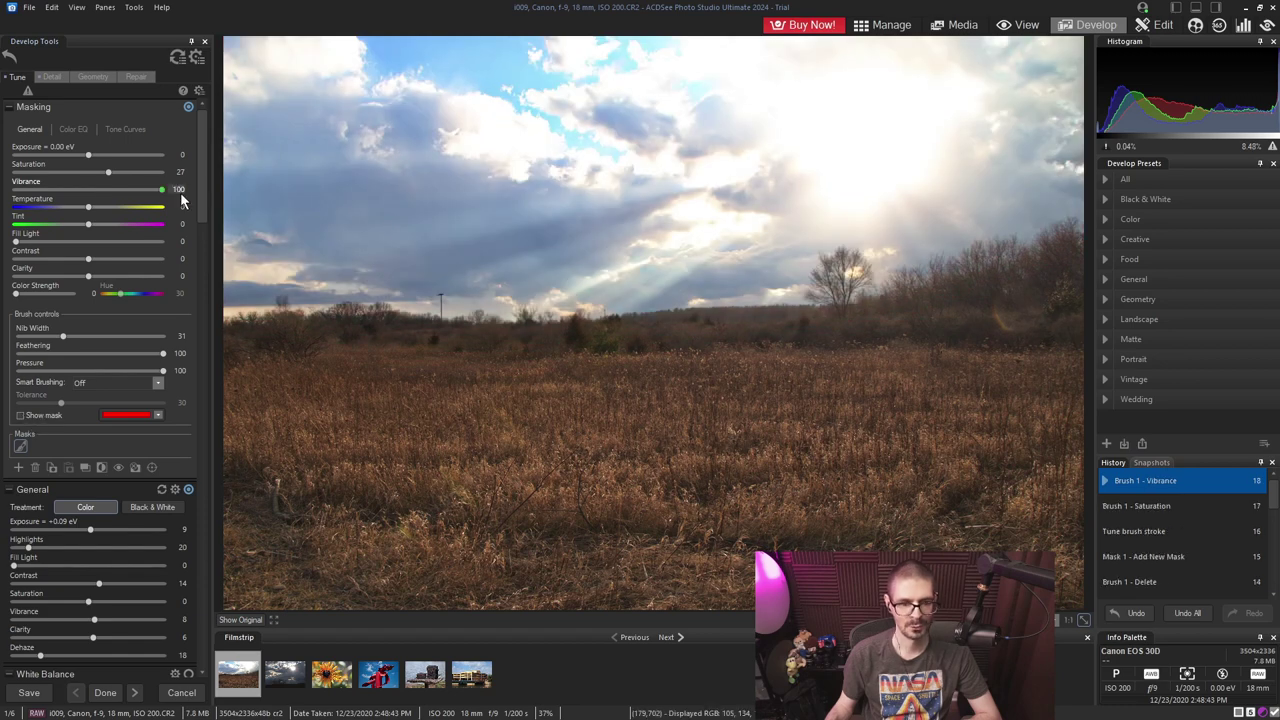
{"action": "left_click_drag", "start_coordinate": [109, 173], "coordinate": [205, 173]}
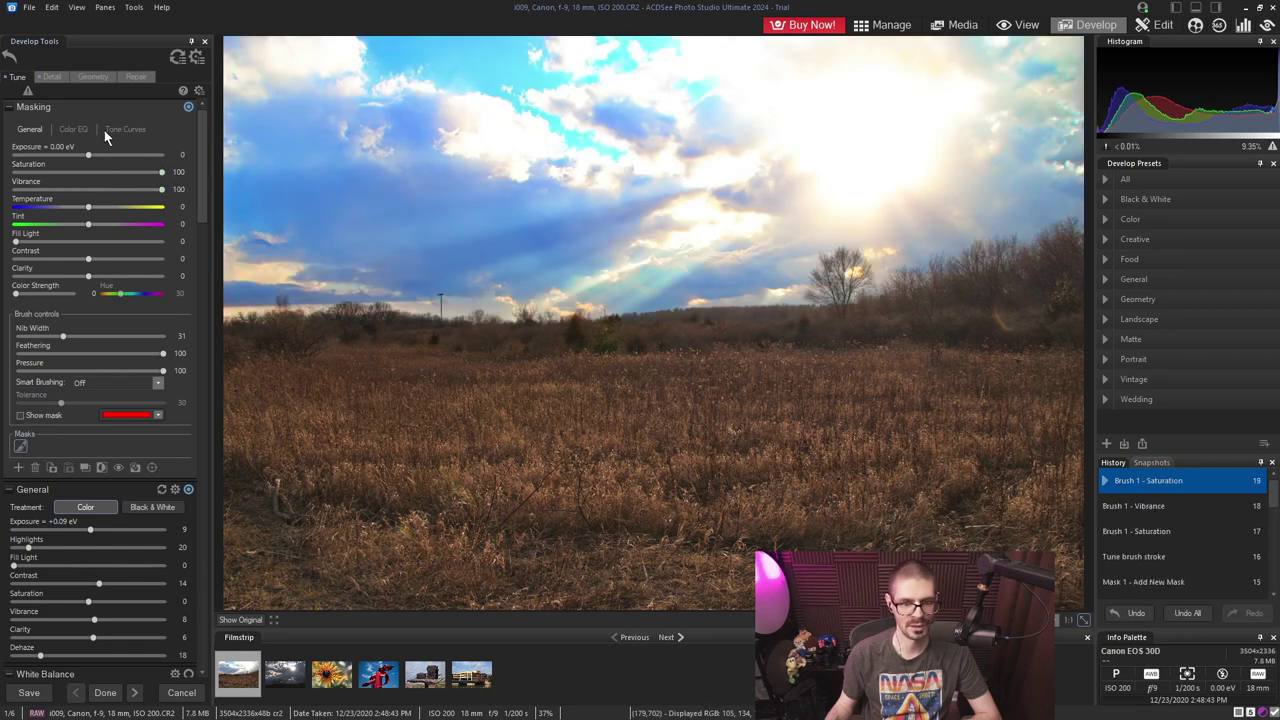
{"action": "mouse_move", "coordinate": [87, 156]}
{"action": "left_mouse_down"}
{"action": "mouse_move", "coordinate": [132, 150]}
{"action": "mouse_move", "coordinate": [48, 152]}
{"action": "left_mouse_up"}
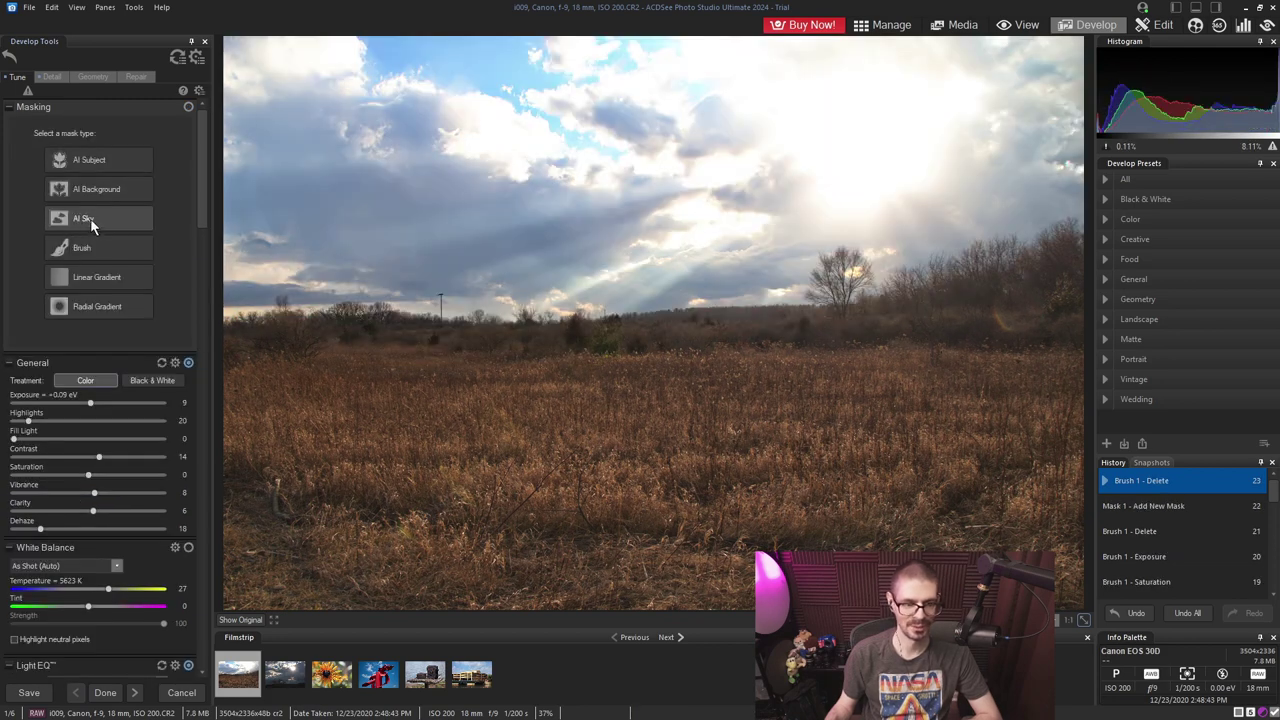
- Mask the landscape's sky with AI Sky at saturation 100 and vibrance 100, comparing the edit with the original
{"action": "left_click", "coordinate": [90, 218]}
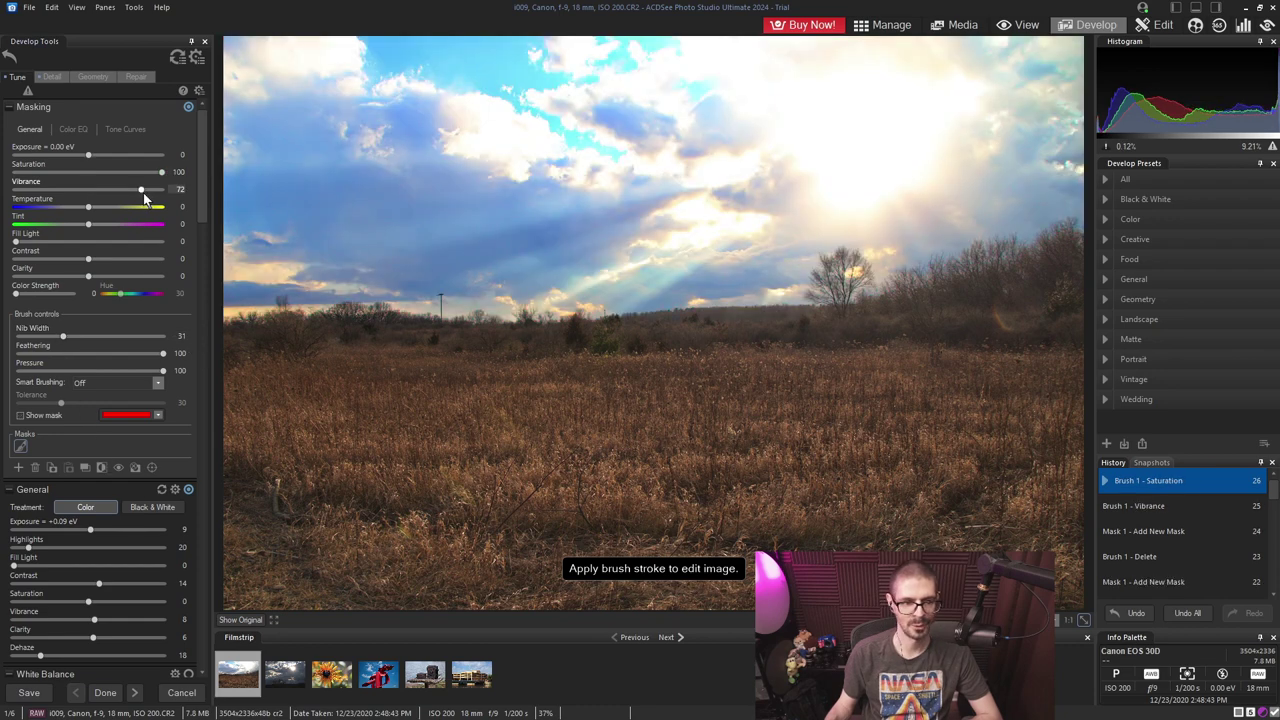
{"action": "left_click_drag", "start_coordinate": [143, 193], "coordinate": [142, 193]}
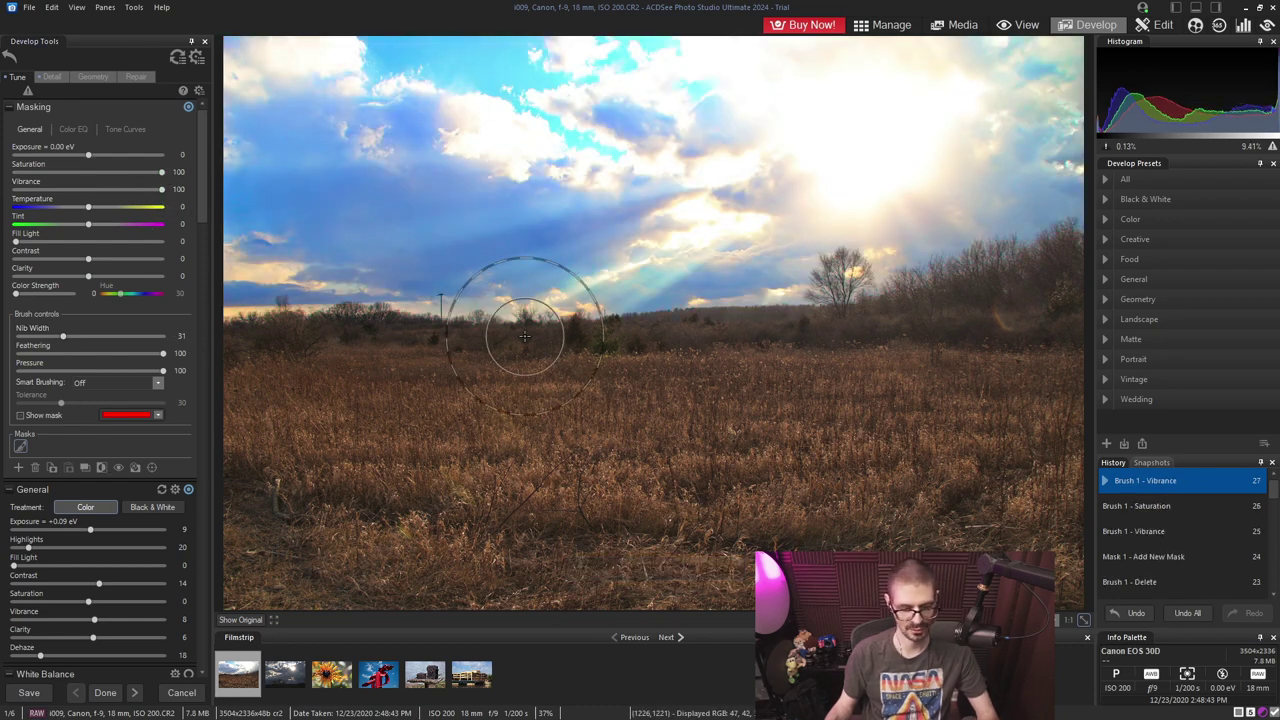
{"action": "key", "text": "z"}
{"action": "key", "text": "z"}
{"action": "key", "text": "z"}
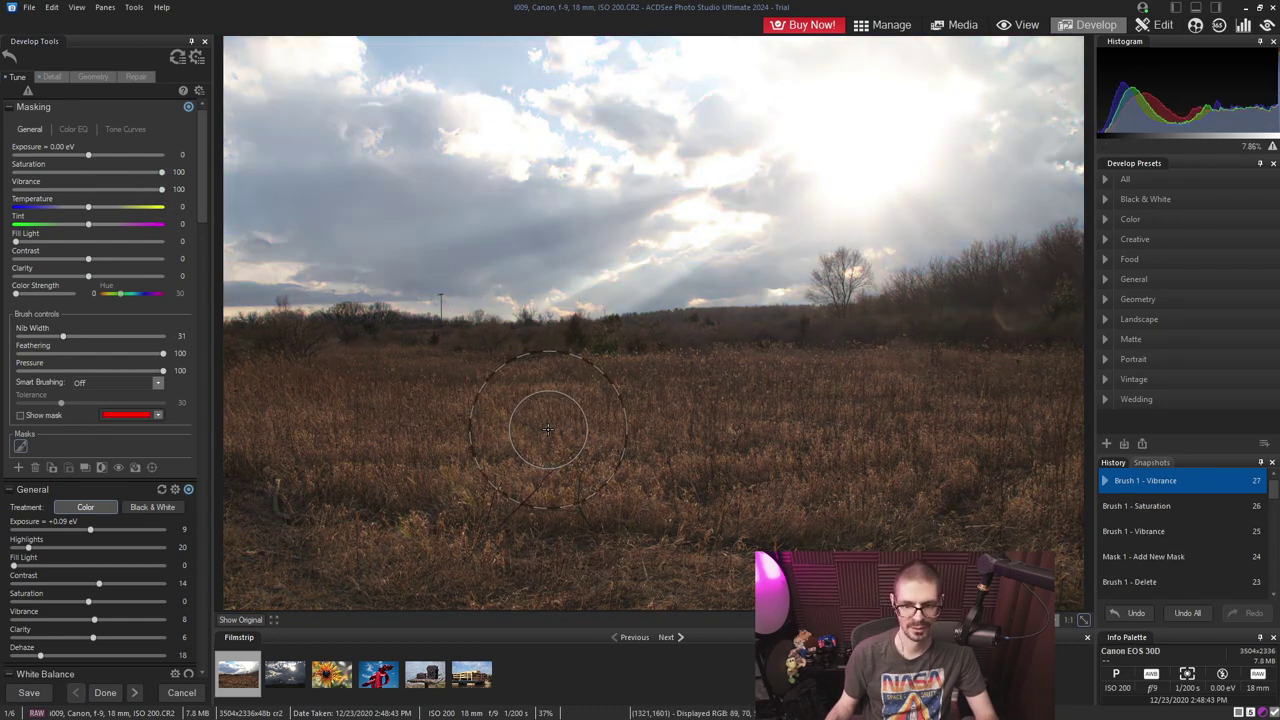
{"action": "left_click", "coordinate": [20, 467]}
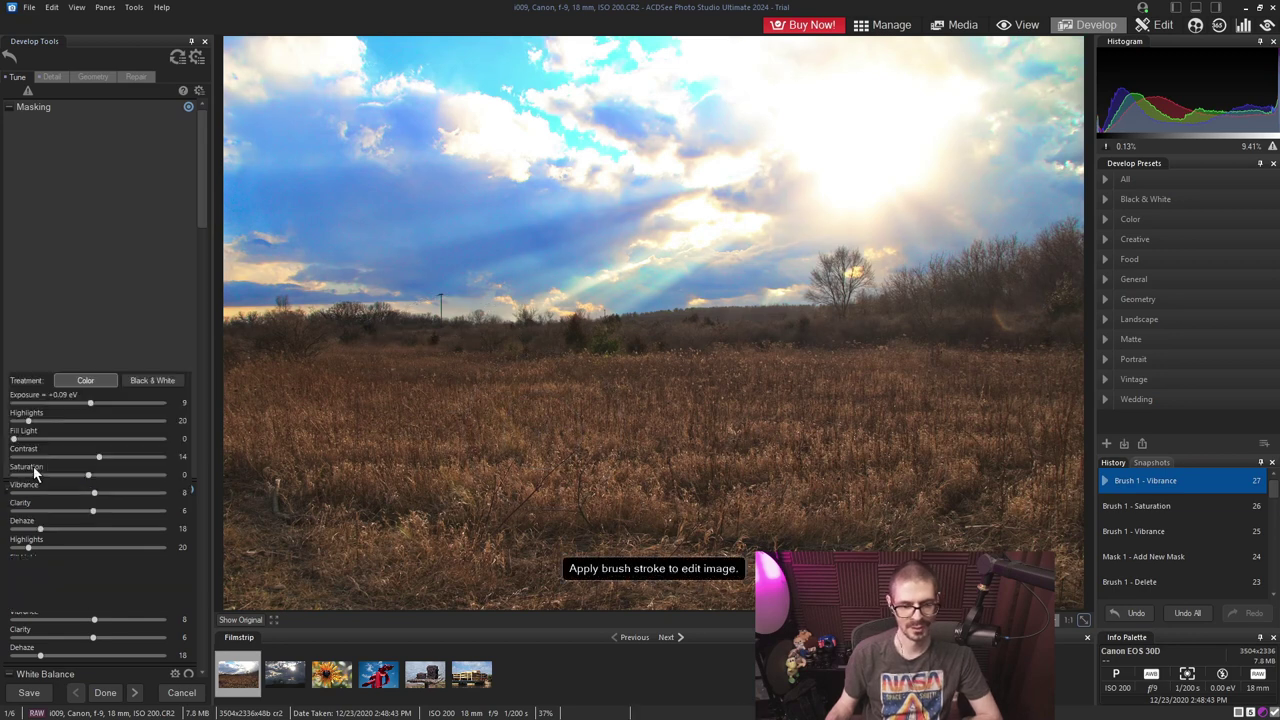
- Mask the background of the camera bags photo with AI Background and set the mask's saturation and vibrance to -100
{"action": "left_click", "coordinate": [424, 675]}
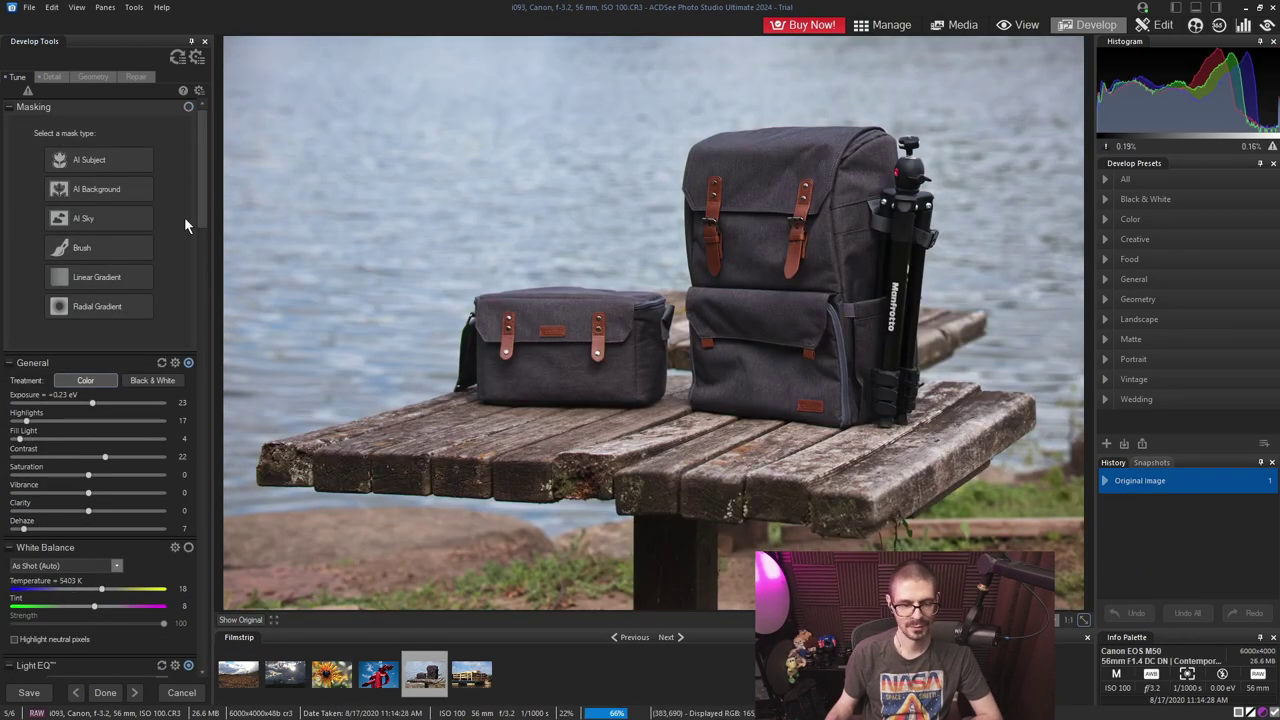
{"action": "left_click", "coordinate": [101, 178]}
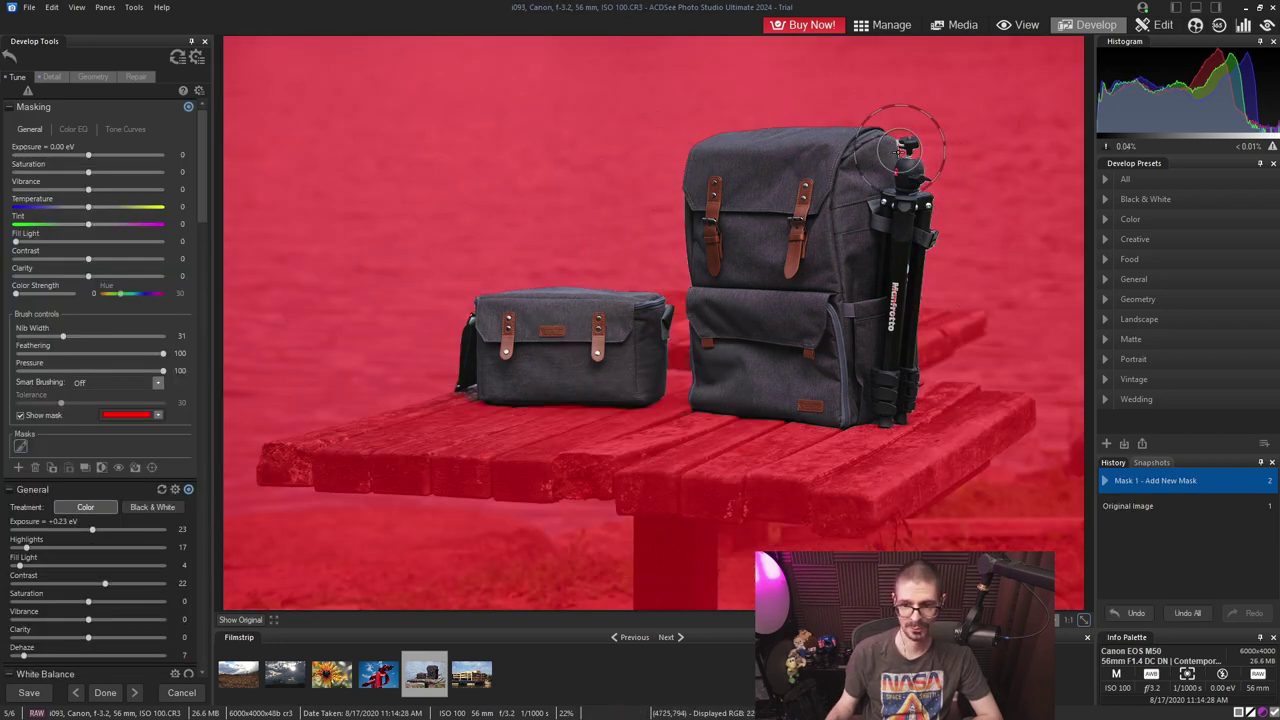
{"action": "scroll", "coordinate": [462, 330], "scroll_direction": "down", "scroll_amount": 4}
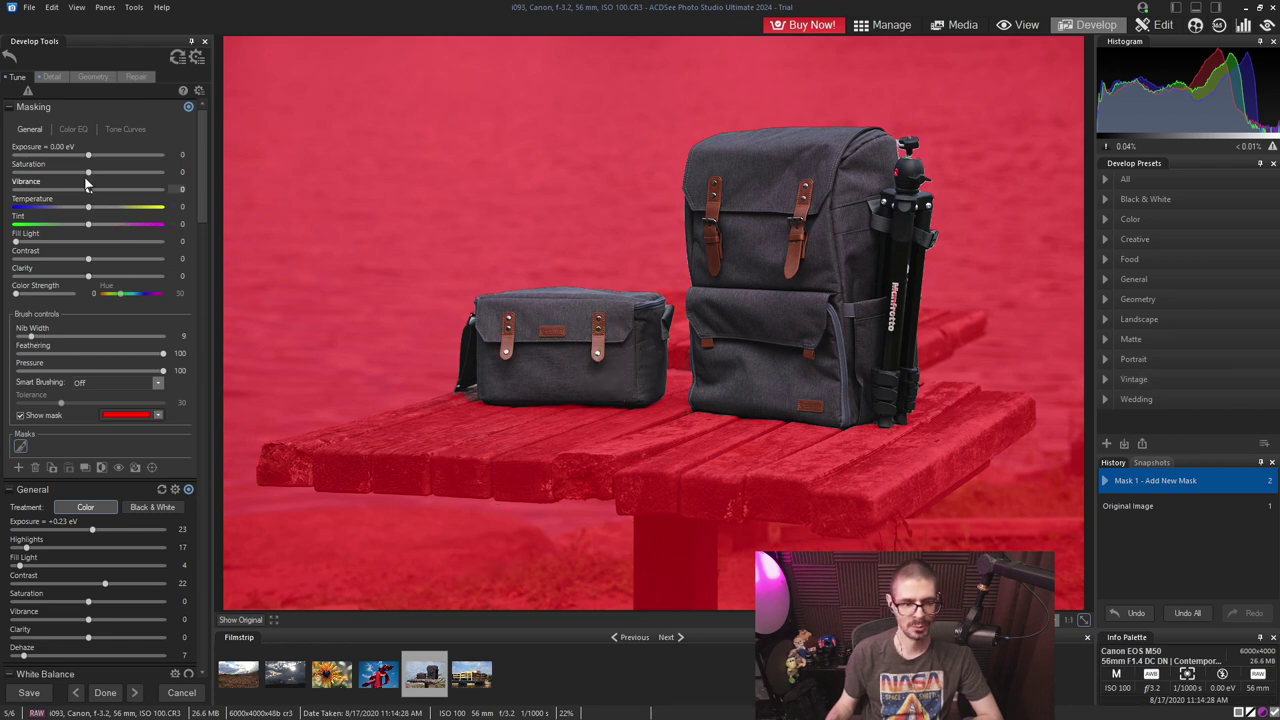
{"action": "mouse_move", "coordinate": [88, 190]}
{"action": "left_mouse_down"}
{"action": "mouse_move", "coordinate": [13, 190]}
{"action": "mouse_move", "coordinate": [84, 172]}
{"action": "left_mouse_up"}
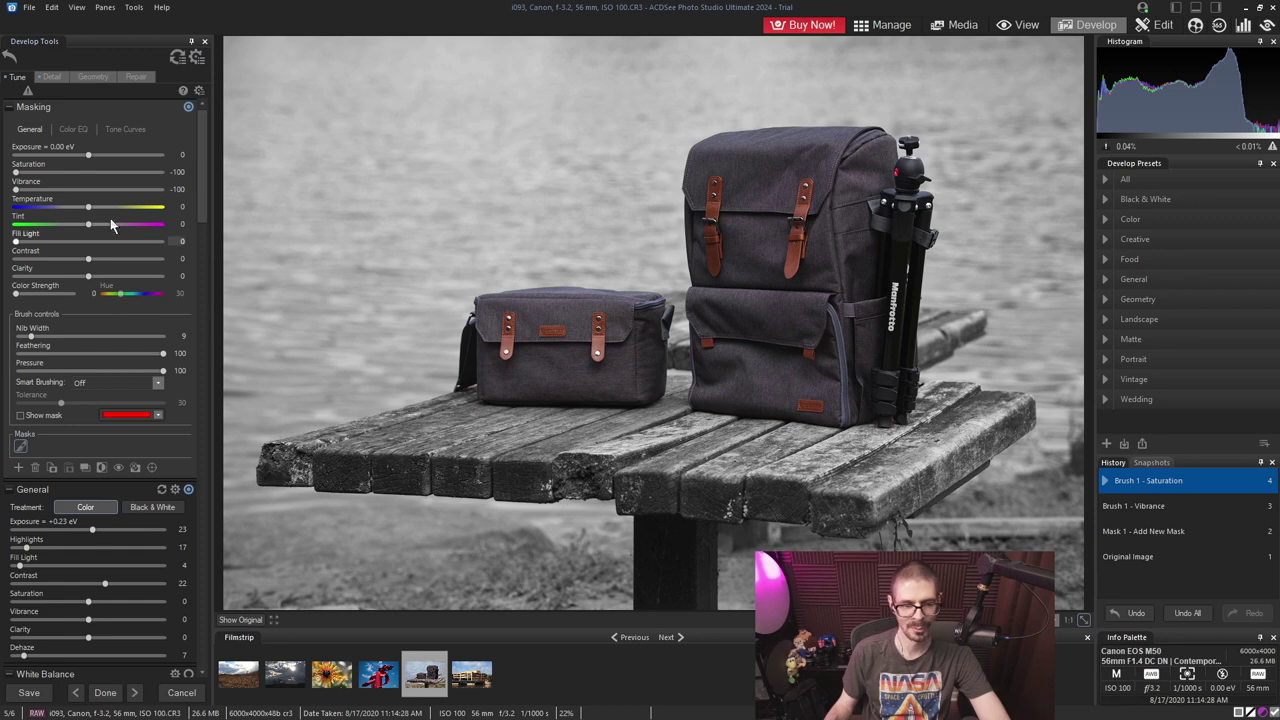
{"action": "left_click_drag", "start_coordinate": [204, 178], "coordinate": [208, 97]}
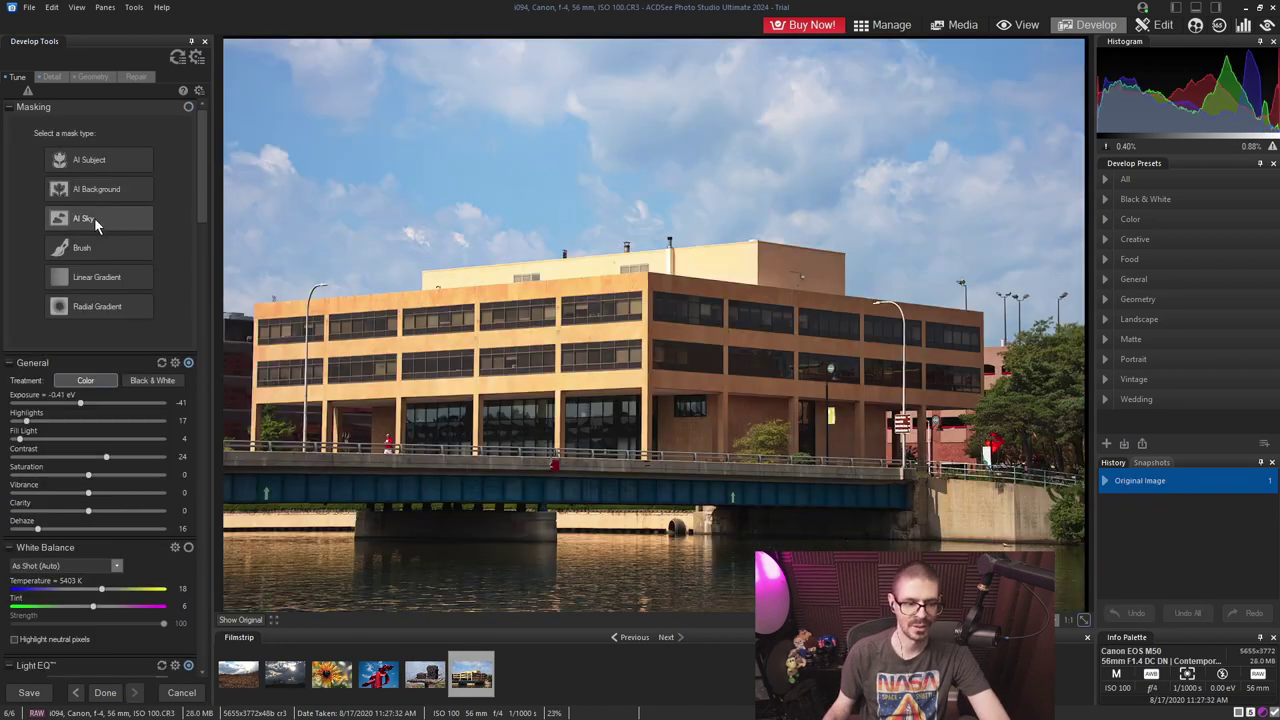
- Mask the office building photo's sky with AI Sky, inspecting the mask edges up close, and lower the mask's exposure
{"action": "left_click", "coordinate": [94, 217]}
{"action": "left_click", "coordinate": [94, 217]}
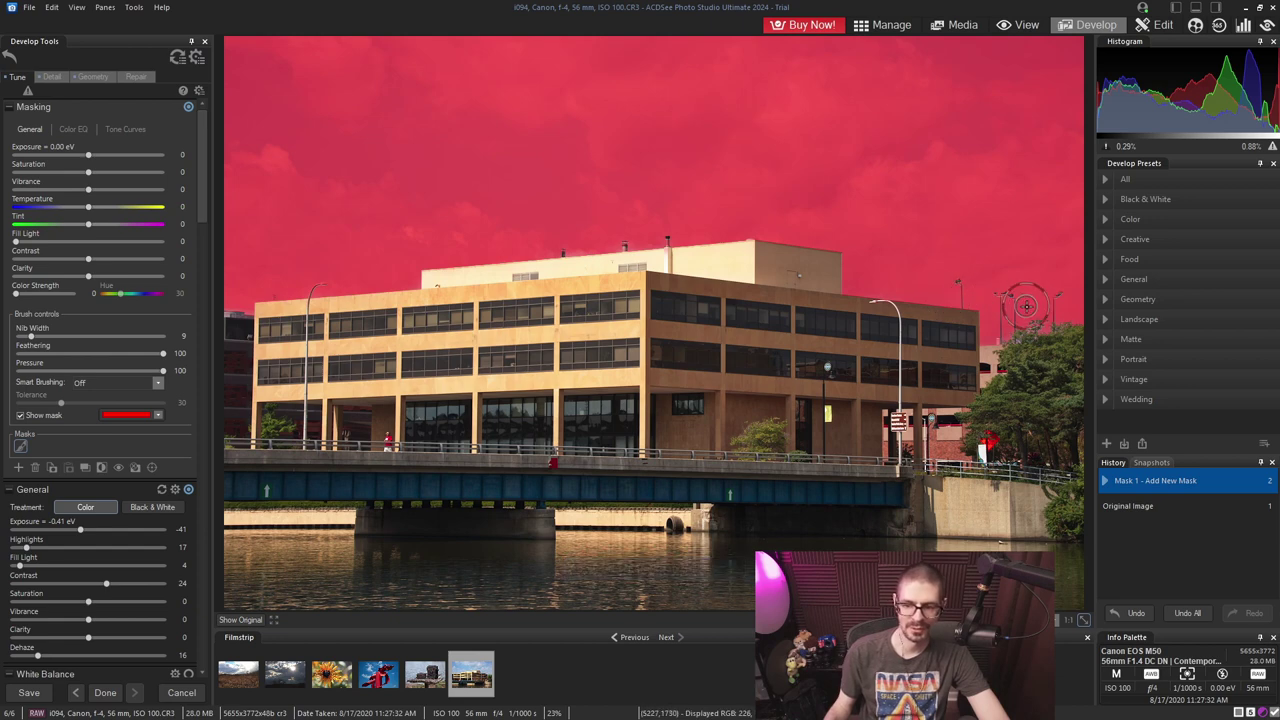
{"action": "scroll", "coordinate": [880, 590], "scroll_direction": "up", "scroll_amount": 1}
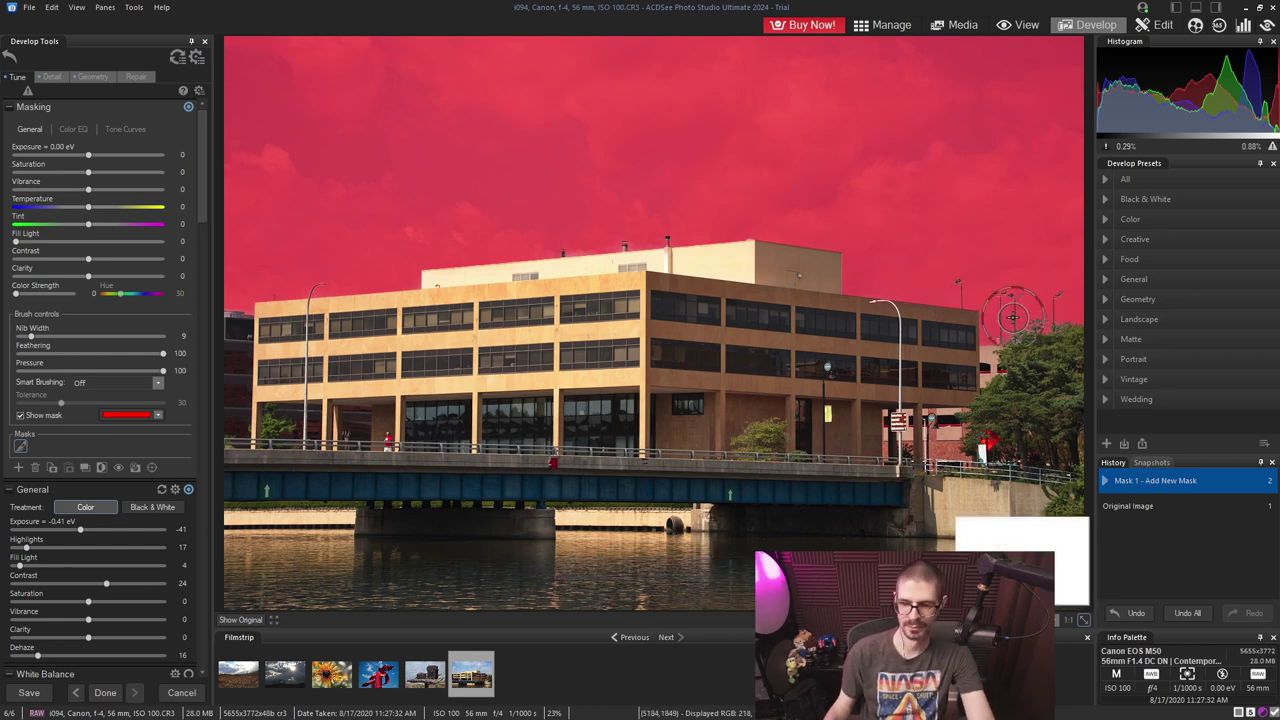
{"action": "scroll", "coordinate": [547, 603], "scroll_direction": "up", "scroll_amount": 1}
{"action": "left_click_drag", "start_coordinate": [690, 333], "coordinate": [113, 295]}
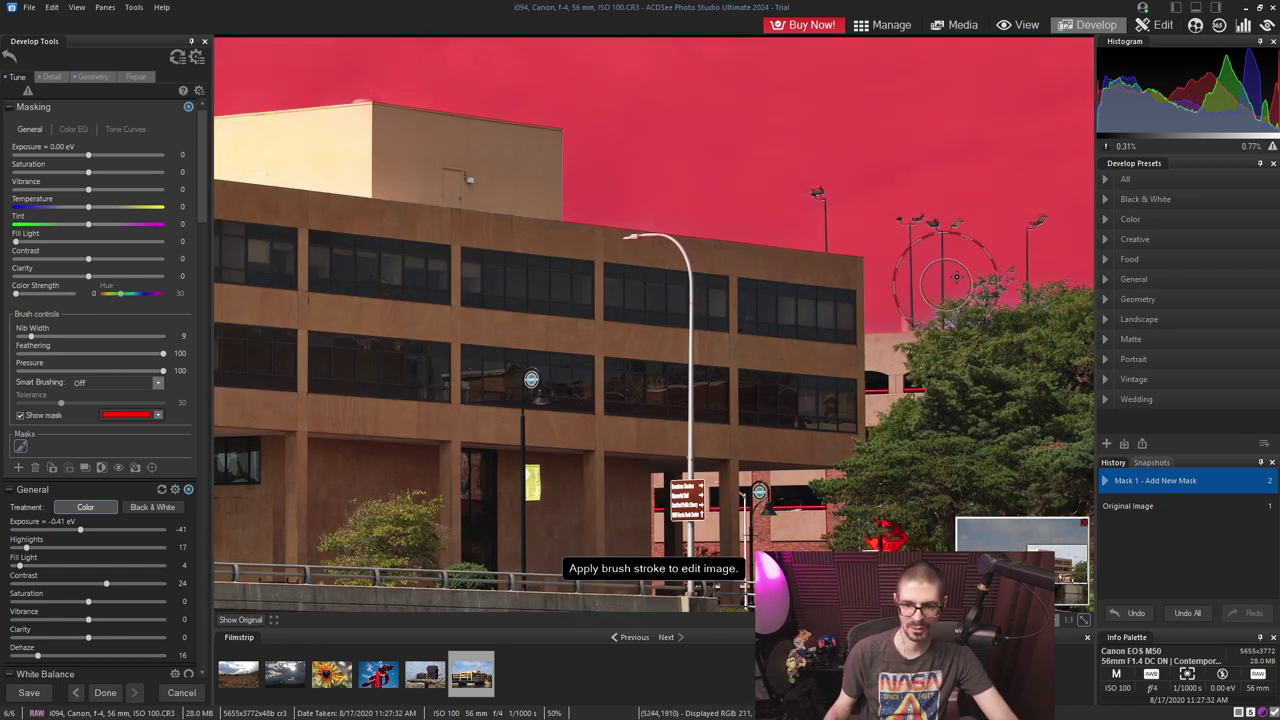
{"action": "left_click", "coordinate": [1083, 620]}
{"action": "mouse_move", "coordinate": [89, 155]}
{"action": "left_mouse_down"}
{"action": "mouse_move", "coordinate": [122, 155]}
{"action": "mouse_move", "coordinate": [55, 155]}
{"action": "left_mouse_up"}
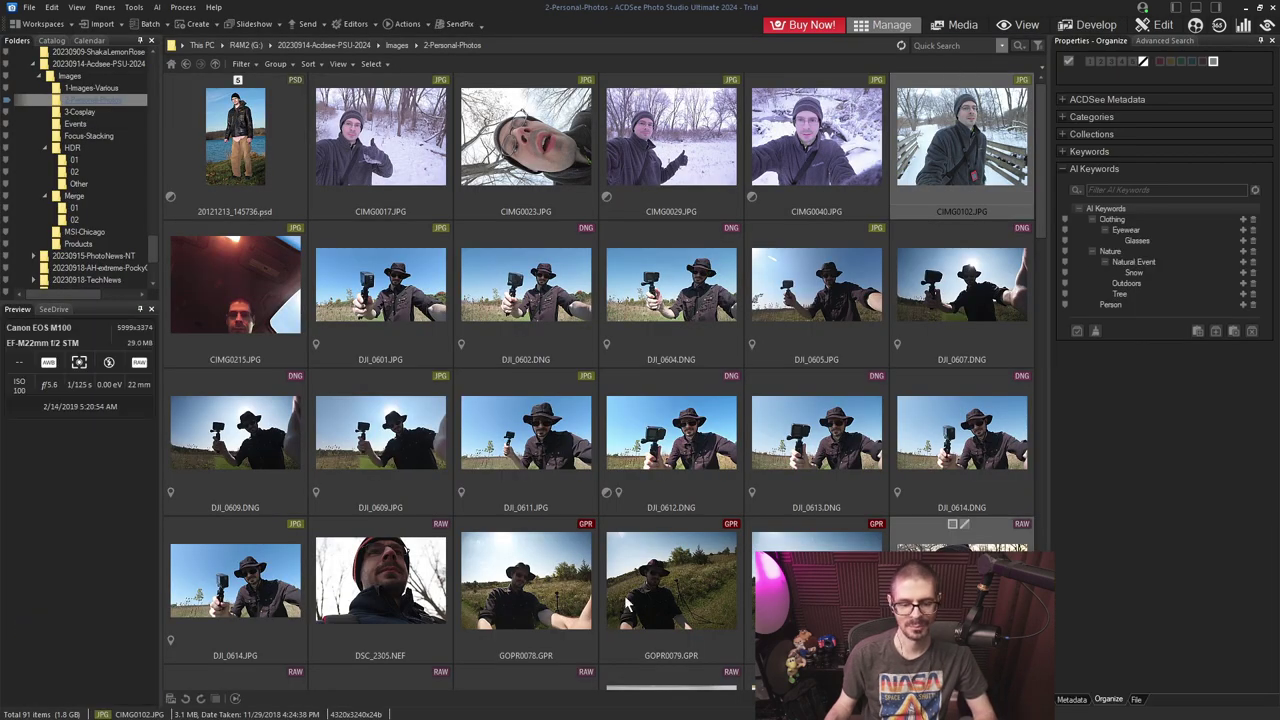
- Find the portrait IMG_3084.CR2 in the 2-Personal-Photos folder and open it in View mode
{"action": "left_click", "coordinate": [380, 580], "text": "ctrl"}
{"action": "scroll", "coordinate": [470, 566], "scroll_direction": "down", "scroll_amount": 2}
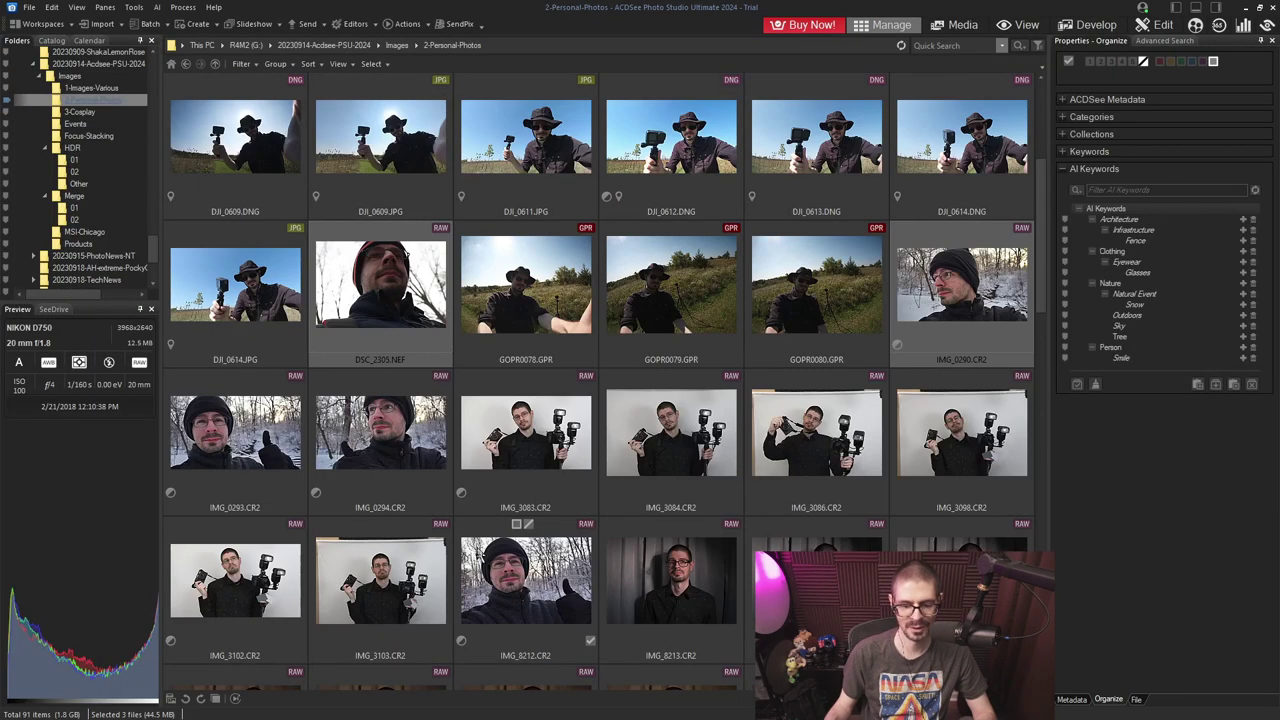
{"action": "scroll", "coordinate": [514, 543], "scroll_direction": "down", "scroll_amount": 1}
{"action": "left_click", "coordinate": [522, 440], "text": "ctrl"}
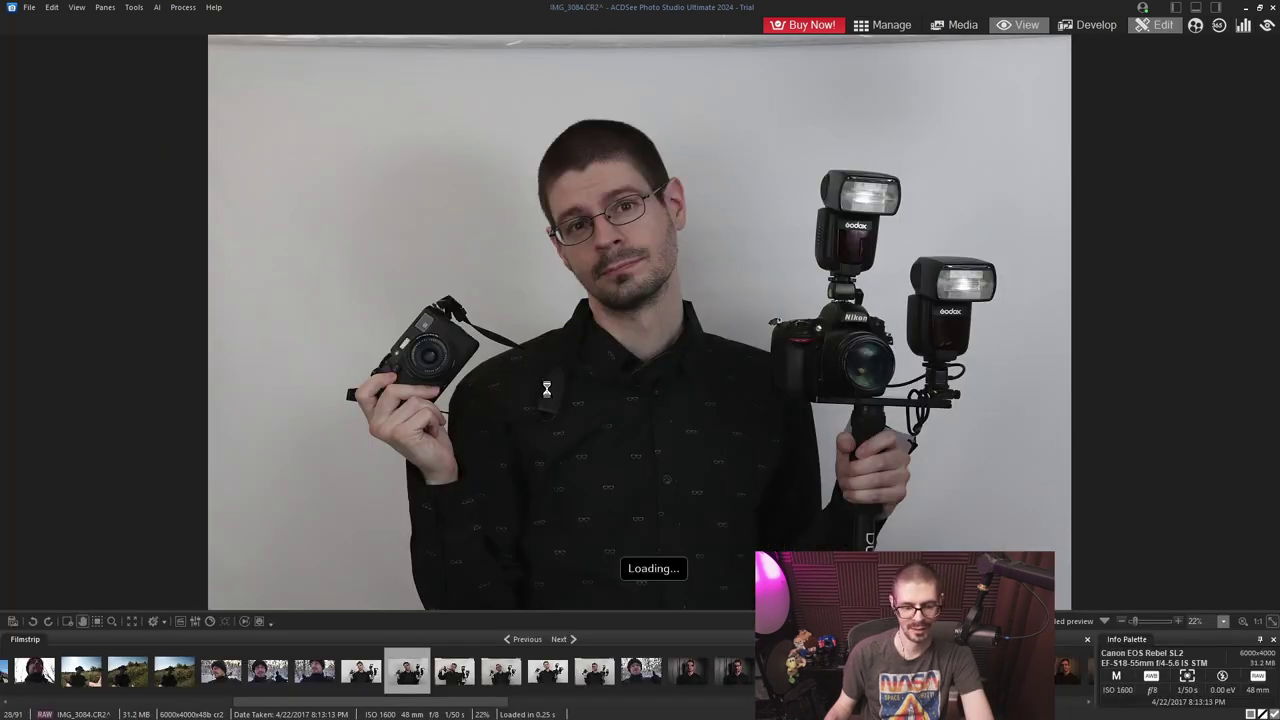
- Switch the portrait to Edit mode and start AI Face Edit with the face shown at 71% zoom
{"action": "key", "text": "ctrl+e"}
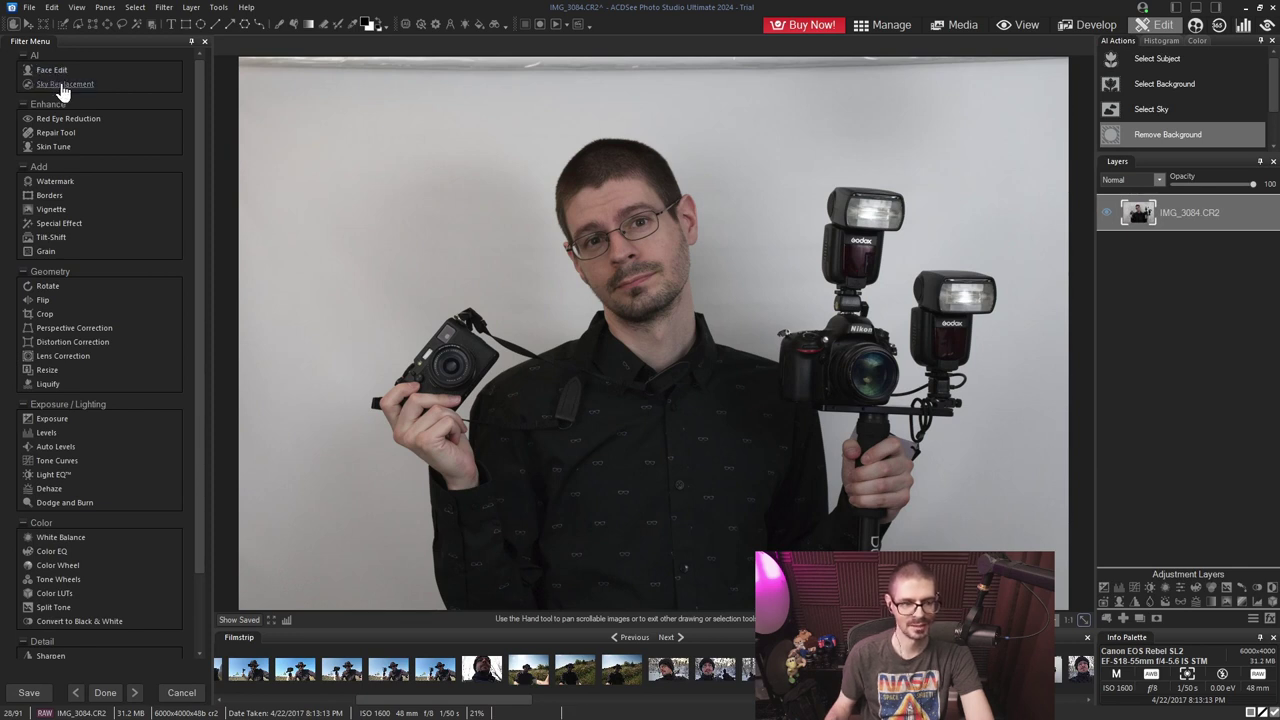
{"action": "left_click", "coordinate": [51, 71]}
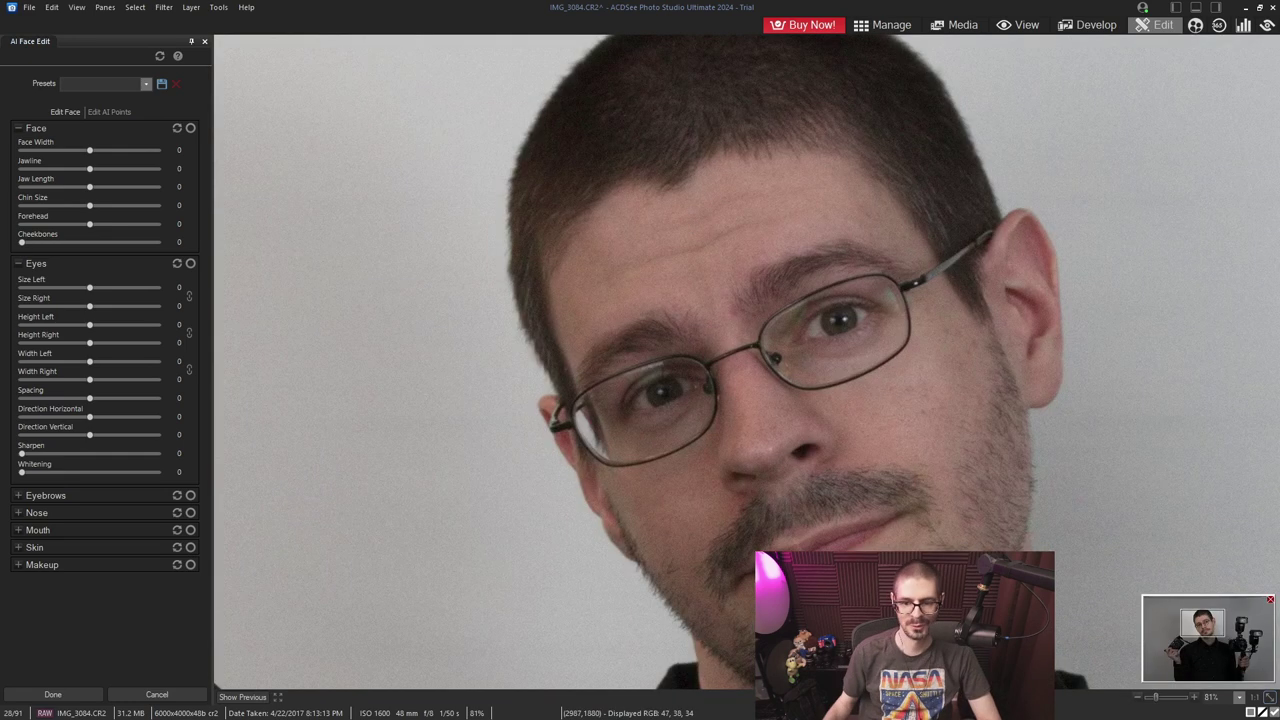
{"action": "left_click_drag", "start_coordinate": [1159, 698], "coordinate": [1157, 699]}
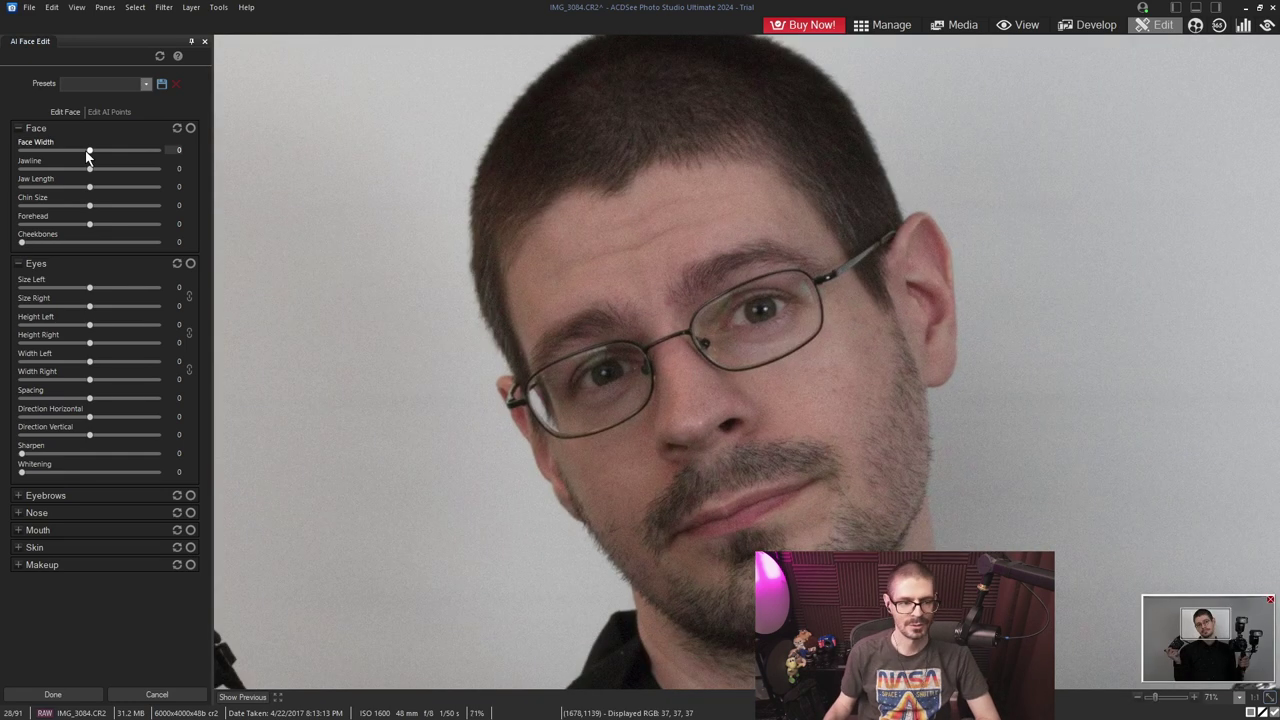
- Reshape the portrait's face with Face Width 11, Jawline 37, Jaw Length 32 and Chin Size 18, after testing Face Width at 100
{"action": "left_click_drag", "start_coordinate": [93, 151], "coordinate": [83, 150]}
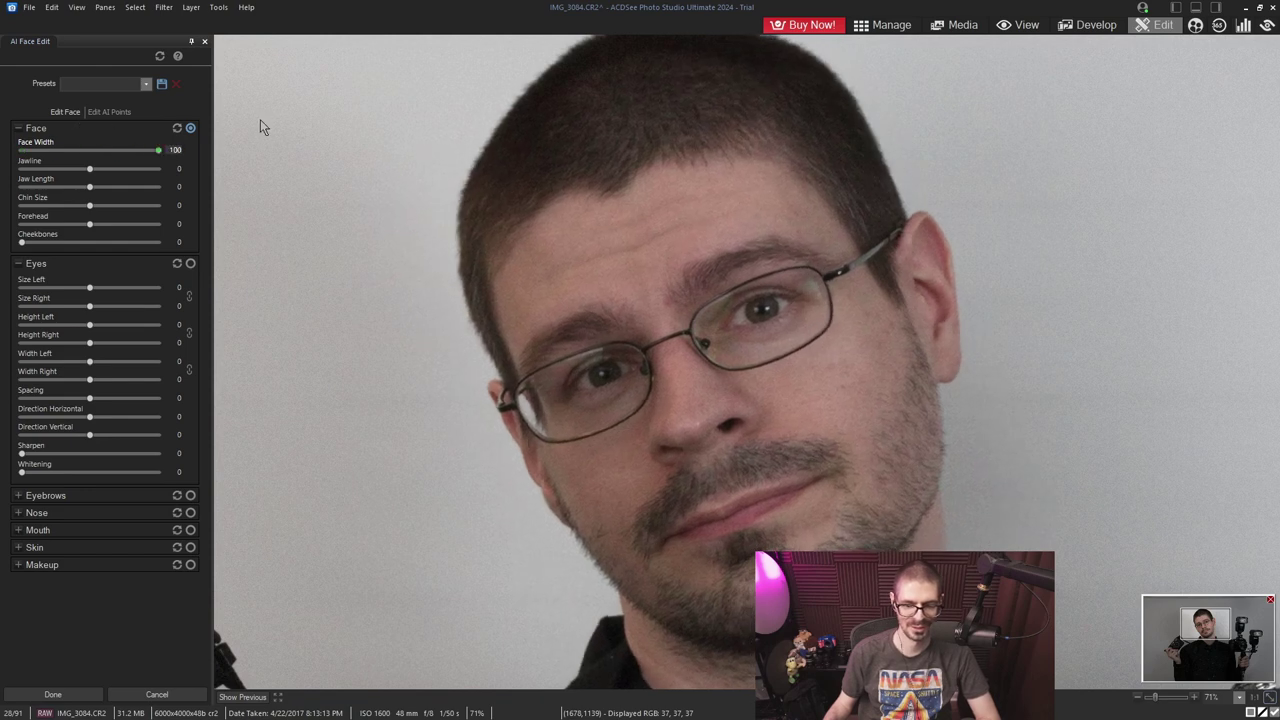
{"action": "left_click", "coordinate": [177, 128]}
{"action": "left_click", "coordinate": [97, 150]}
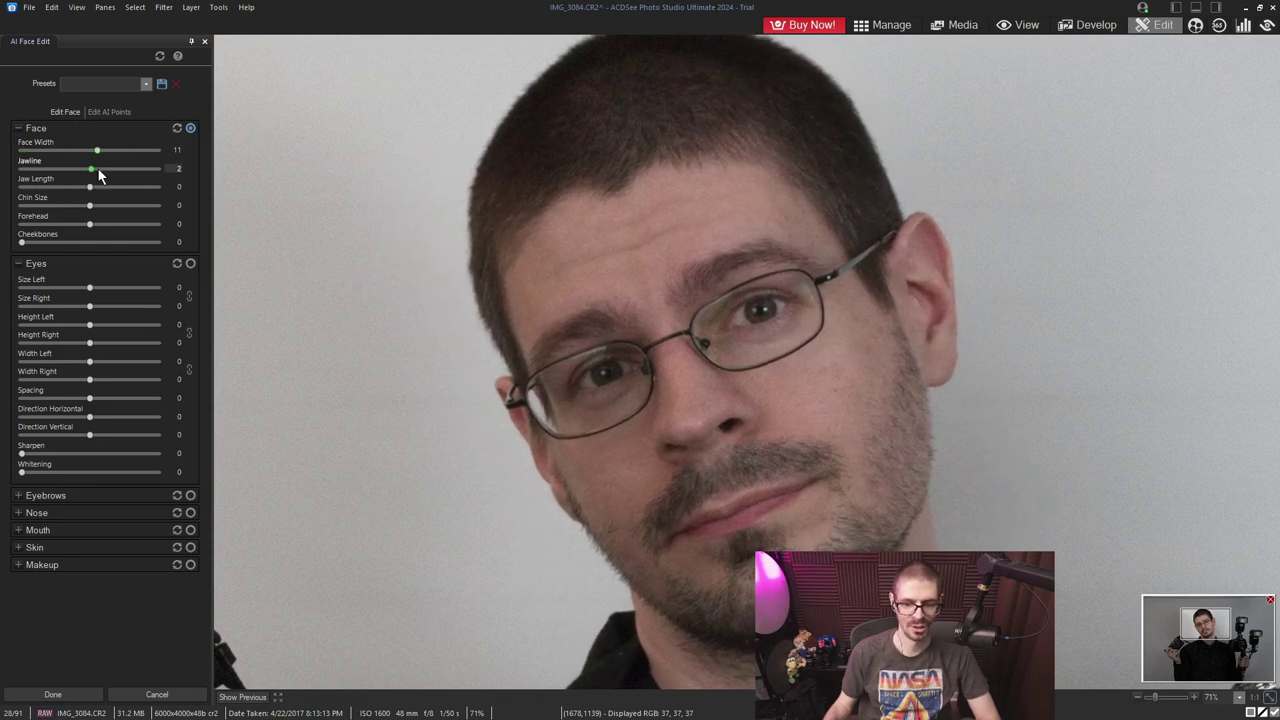
{"action": "mouse_move", "coordinate": [97, 167]}
{"action": "left_mouse_down"}
{"action": "mouse_move", "coordinate": [149, 170]}
{"action": "mouse_move", "coordinate": [2, 170]}
{"action": "mouse_move", "coordinate": [202, 176]}
{"action": "mouse_move", "coordinate": [115, 170]}
{"action": "left_mouse_up"}
{"action": "mouse_move", "coordinate": [90, 187]}
{"action": "left_mouse_down"}
{"action": "mouse_move", "coordinate": [223, 210]}
{"action": "mouse_move", "coordinate": [112, 188]}
{"action": "left_mouse_up"}
{"action": "left_click_drag", "start_coordinate": [90, 205], "coordinate": [133, 191]}
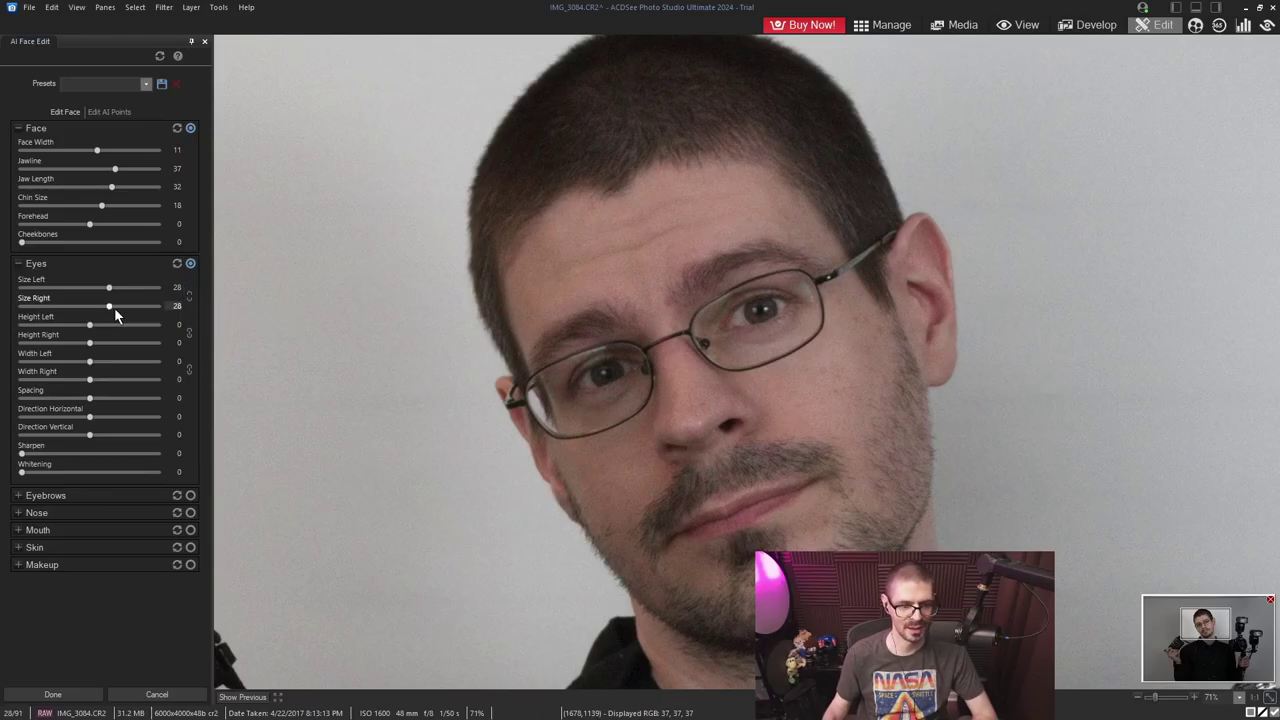
- Try adjusting the eyes, eyebrows, skin and makeup, including Lip Saturation 44 and Upper Eyeshadow 100, and cancel the AI Face Edit
{"action": "left_click_drag", "start_coordinate": [105, 306], "coordinate": [251, 297]}
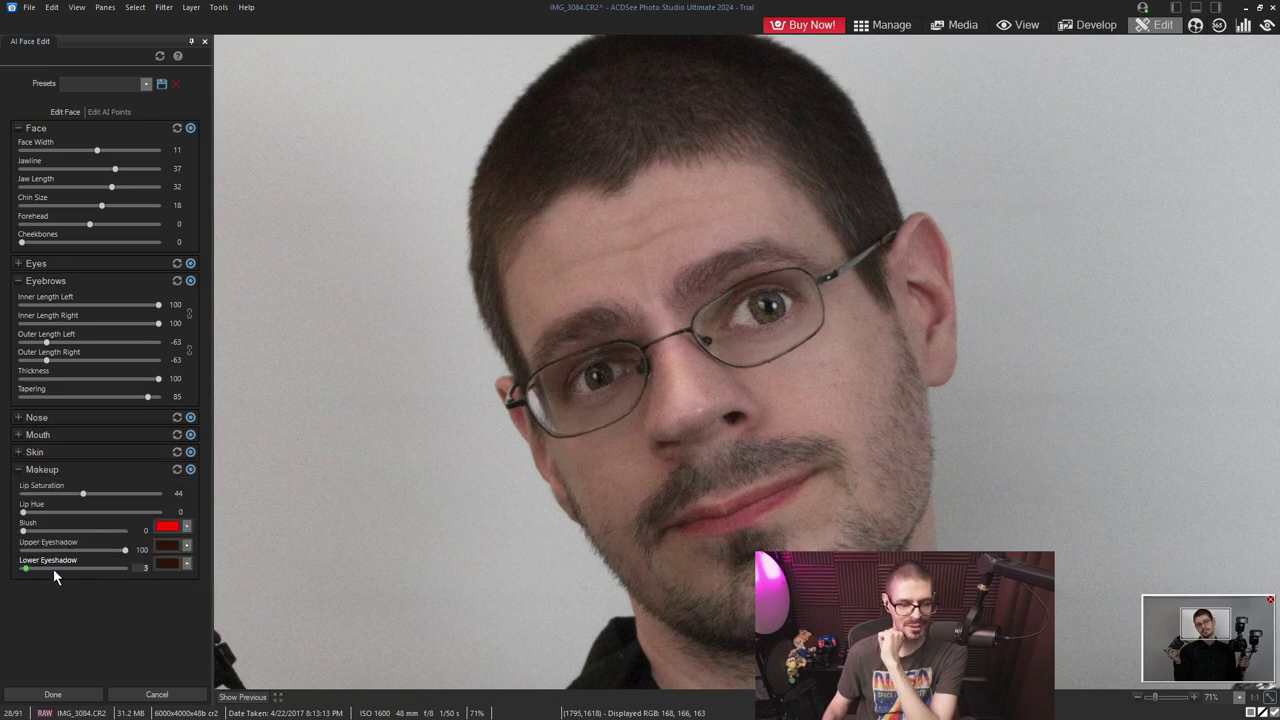
{"action": "left_click_drag", "start_coordinate": [54, 570], "coordinate": [118, 568]}
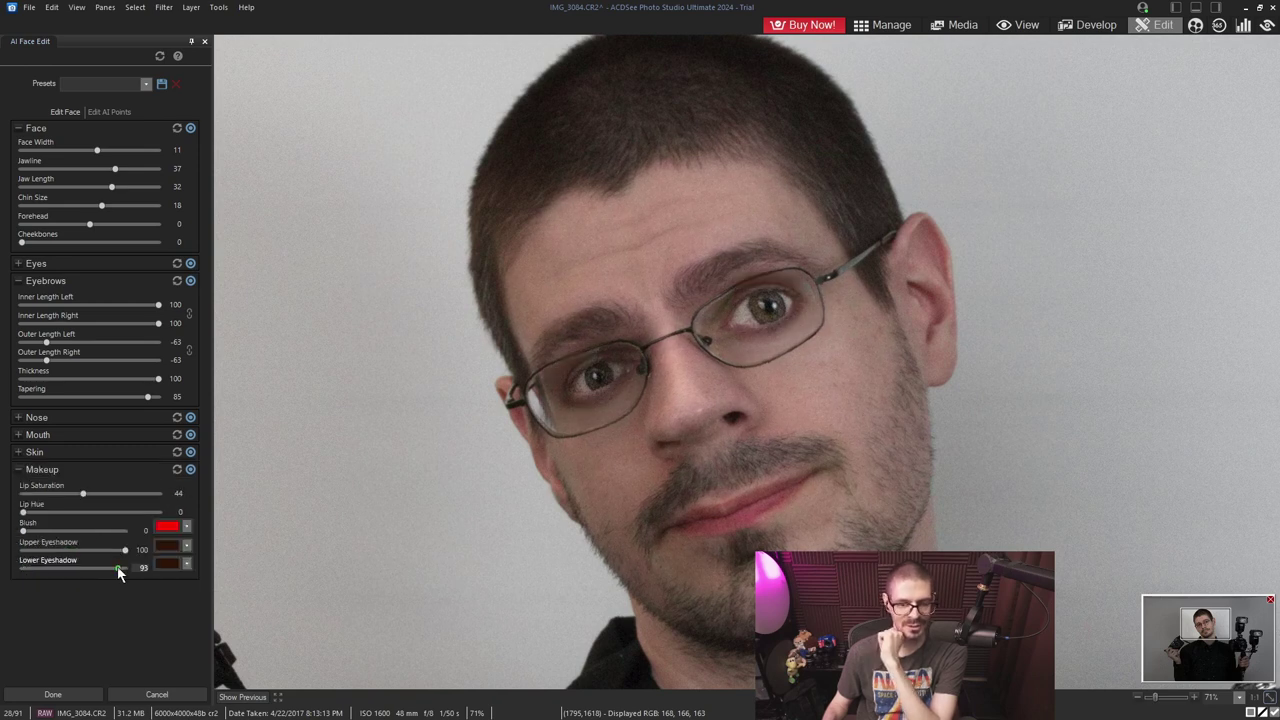
{"action": "left_click", "coordinate": [157, 694]}
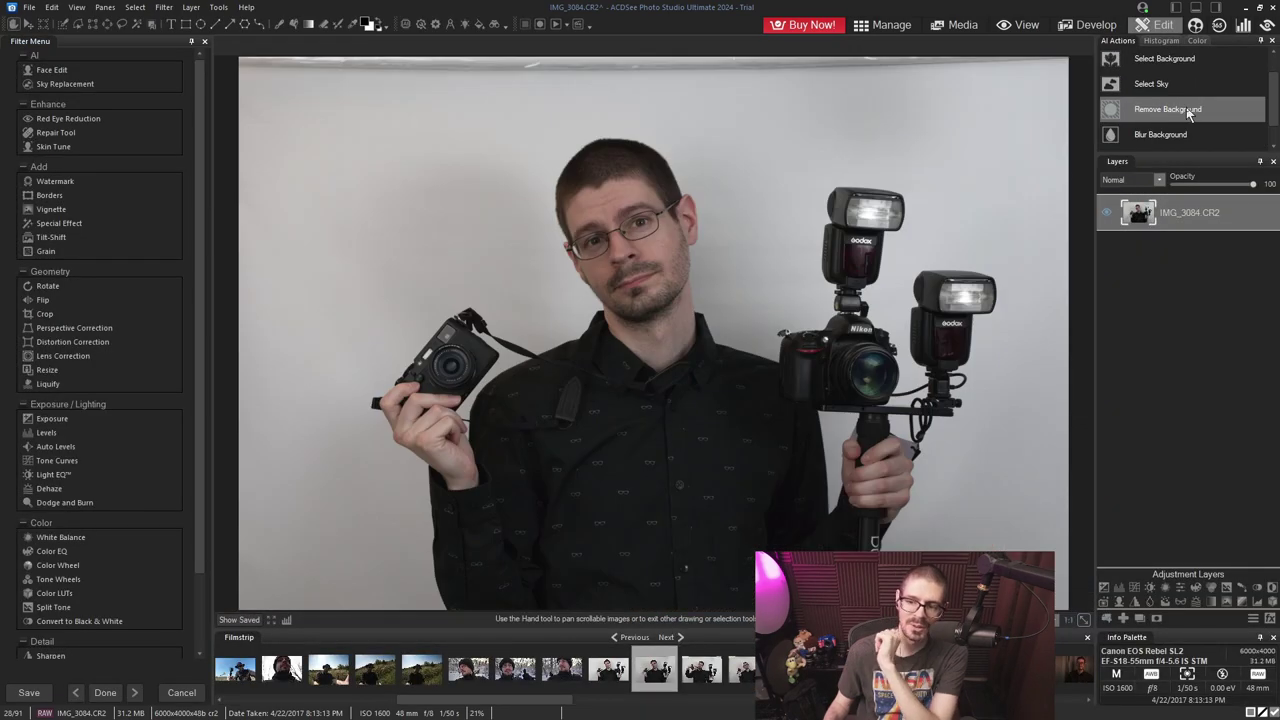
- Try the Remove Background AI action on the portrait, and switch to GOPR0079.GPR while discarding the changes
{"action": "left_click", "coordinate": [1188, 114]}
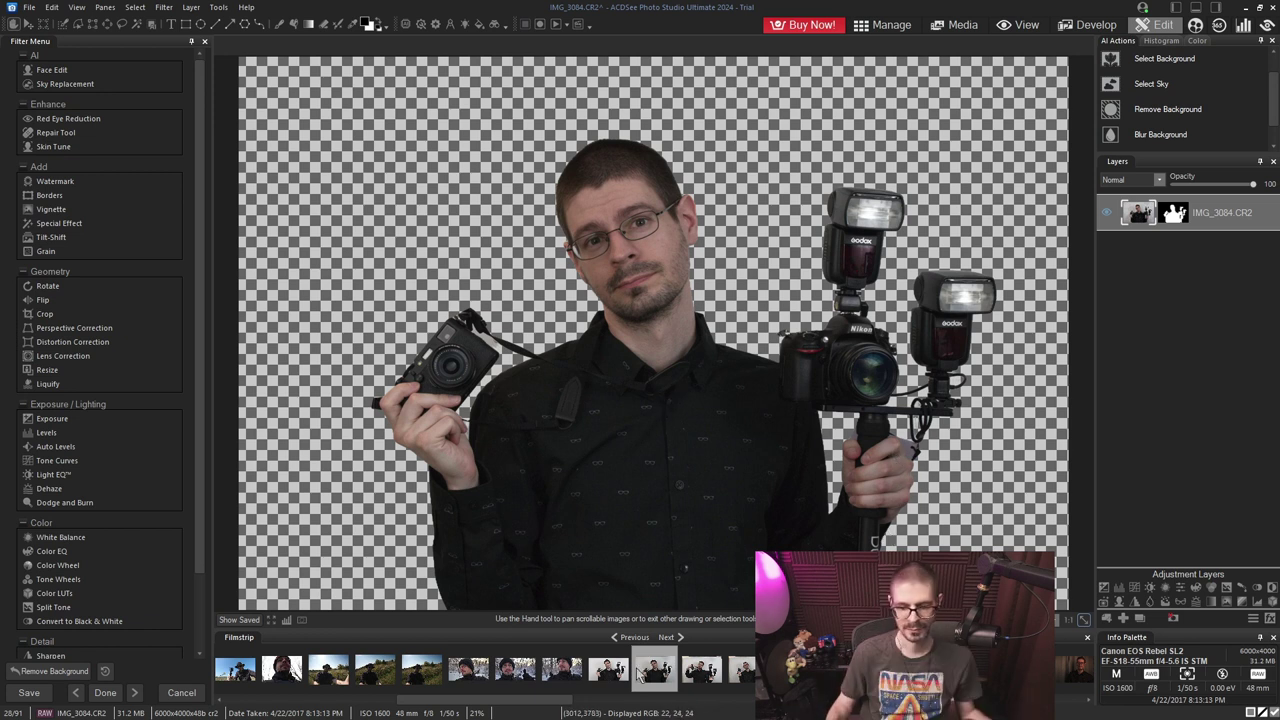
{"action": "left_click", "coordinate": [376, 672]}
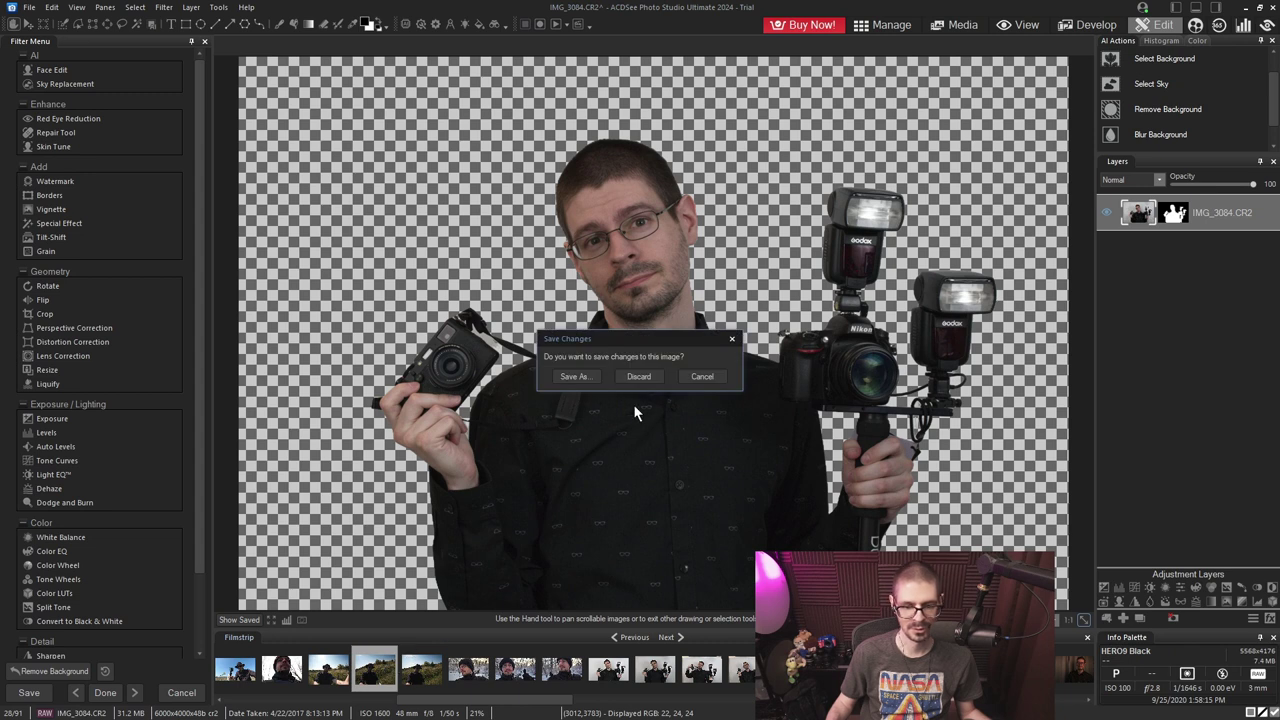
{"action": "left_click", "coordinate": [653, 374]}
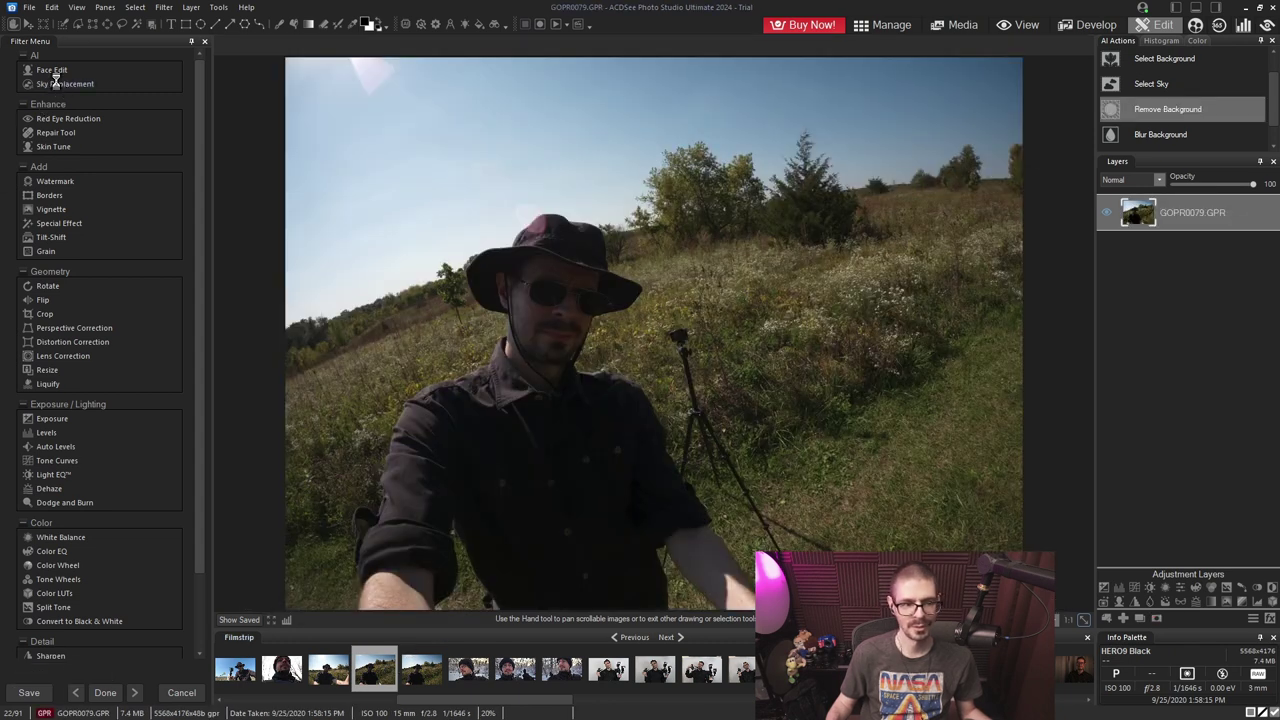
- Replace the sky in GOPR0079.GPR with a cloudy Blue Sky image, using Vertical 9, Scale 105, Shift Edge 13 and Fade Edge 13
{"action": "left_click", "coordinate": [55, 83]}
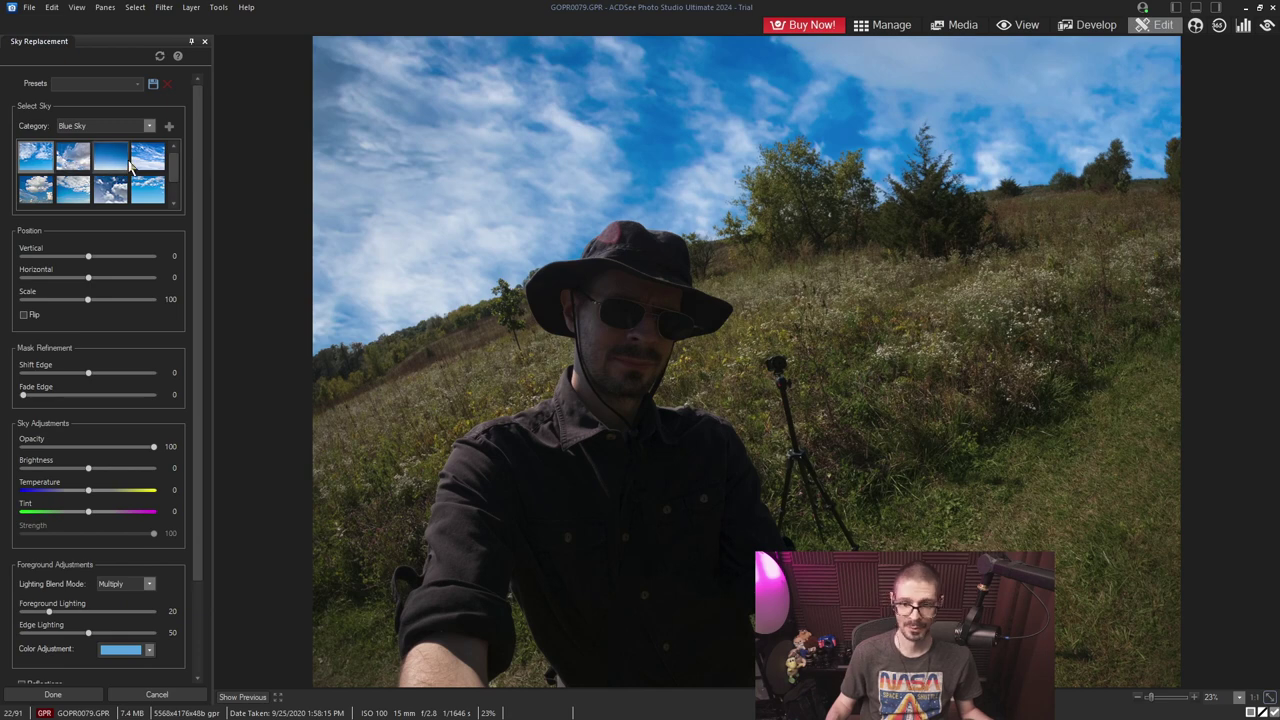
{"action": "left_click", "coordinate": [113, 162]}
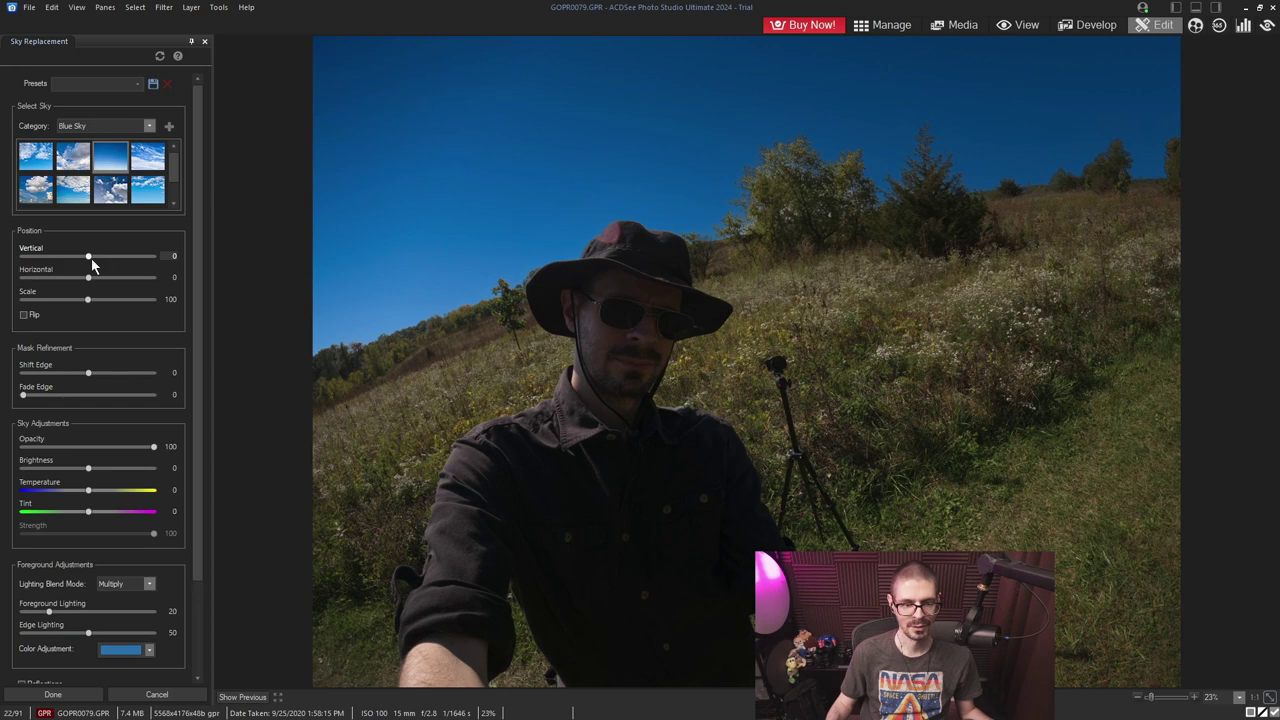
{"action": "mouse_move", "coordinate": [88, 256]}
{"action": "left_mouse_down"}
{"action": "mouse_move", "coordinate": [12, 258]}
{"action": "mouse_move", "coordinate": [95, 258]}
{"action": "mouse_move", "coordinate": [93, 278]}
{"action": "left_mouse_up"}
{"action": "mouse_move", "coordinate": [88, 300]}
{"action": "left_mouse_down"}
{"action": "mouse_move", "coordinate": [50, 306]}
{"action": "mouse_move", "coordinate": [117, 312]}
{"action": "mouse_move", "coordinate": [98, 304]}
{"action": "left_mouse_up"}
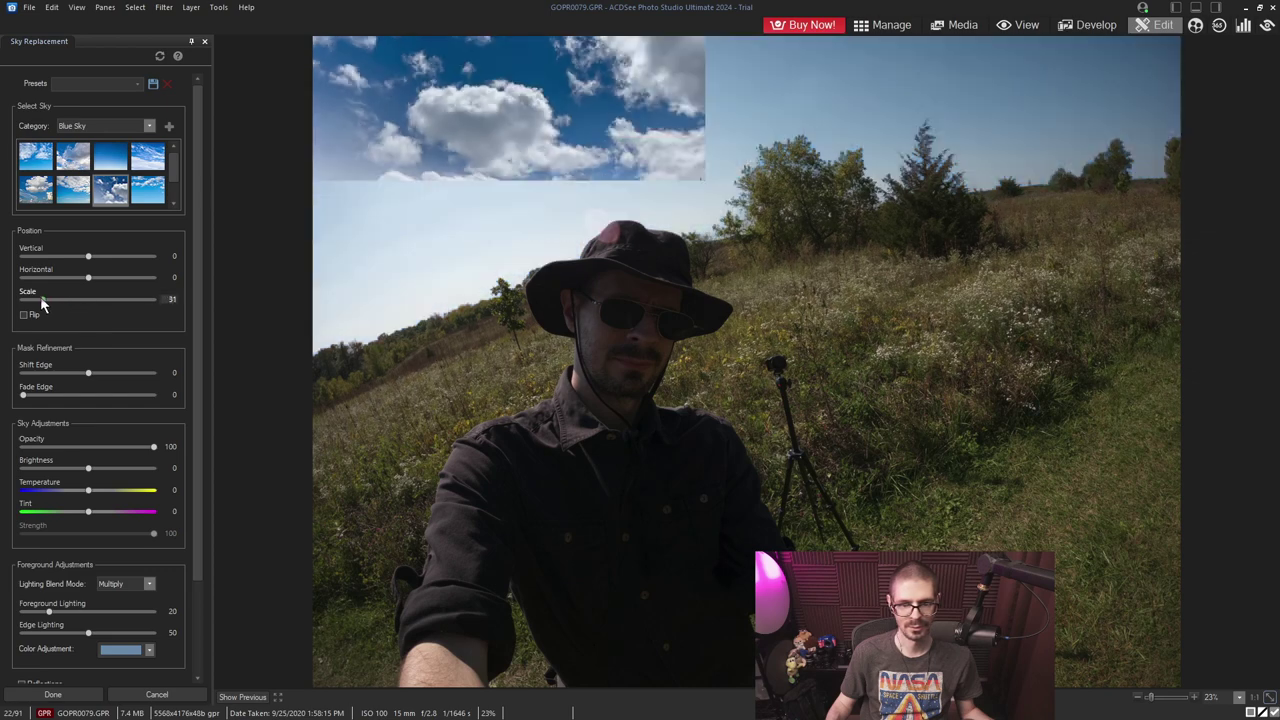
{"action": "mouse_move", "coordinate": [88, 373]}
{"action": "left_mouse_down"}
{"action": "mouse_move", "coordinate": [57, 376]}
{"action": "mouse_move", "coordinate": [95, 374]}
{"action": "left_mouse_up"}
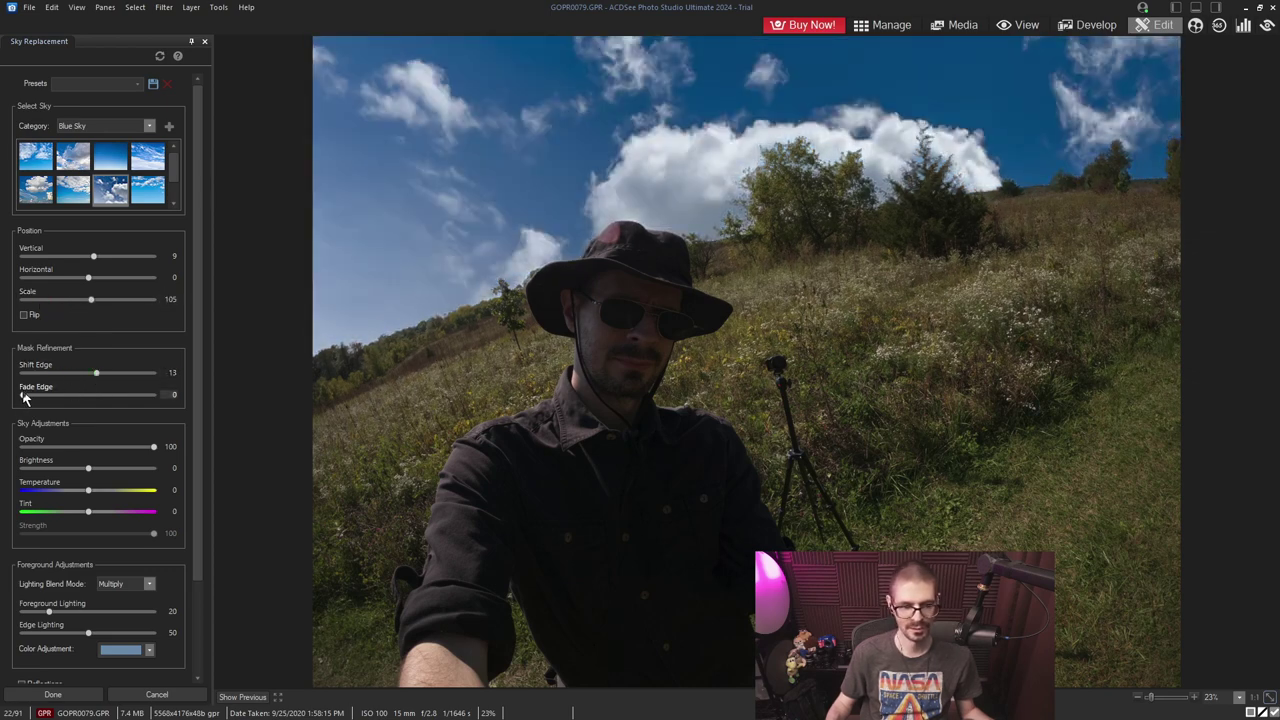
{"action": "left_click_drag", "start_coordinate": [24, 397], "coordinate": [43, 394]}
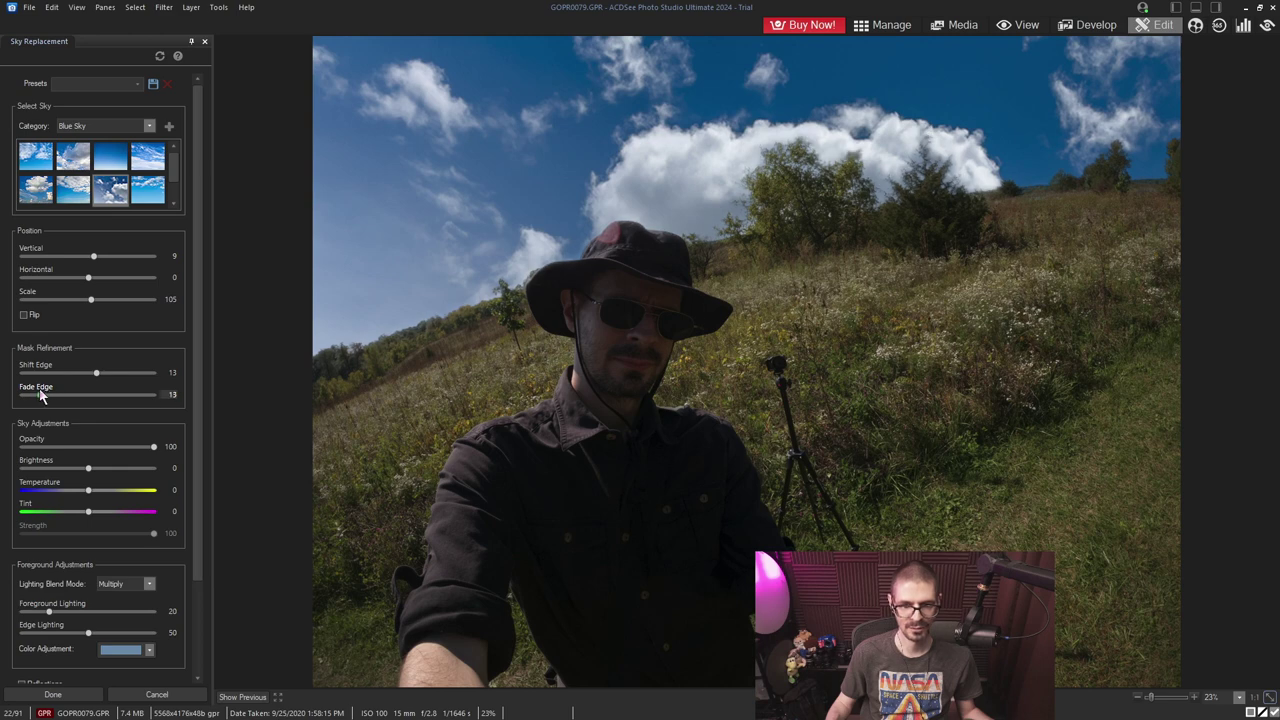
- Blur the background of GOPR0078.GPR and remove the background of DJI_0613.DNG with the AI actions
{"action": "scroll", "coordinate": [200, 340], "scroll_direction": "down", "scroll_amount": 3}
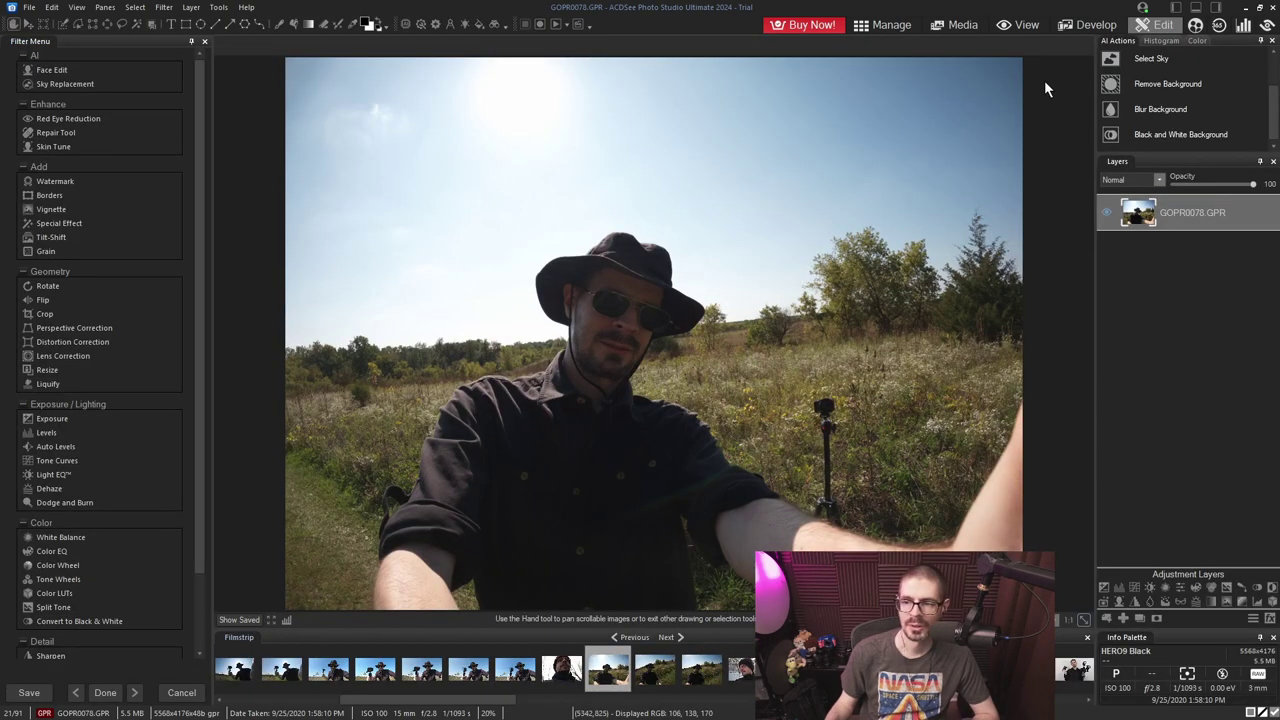
{"action": "left_click", "coordinate": [1165, 112]}
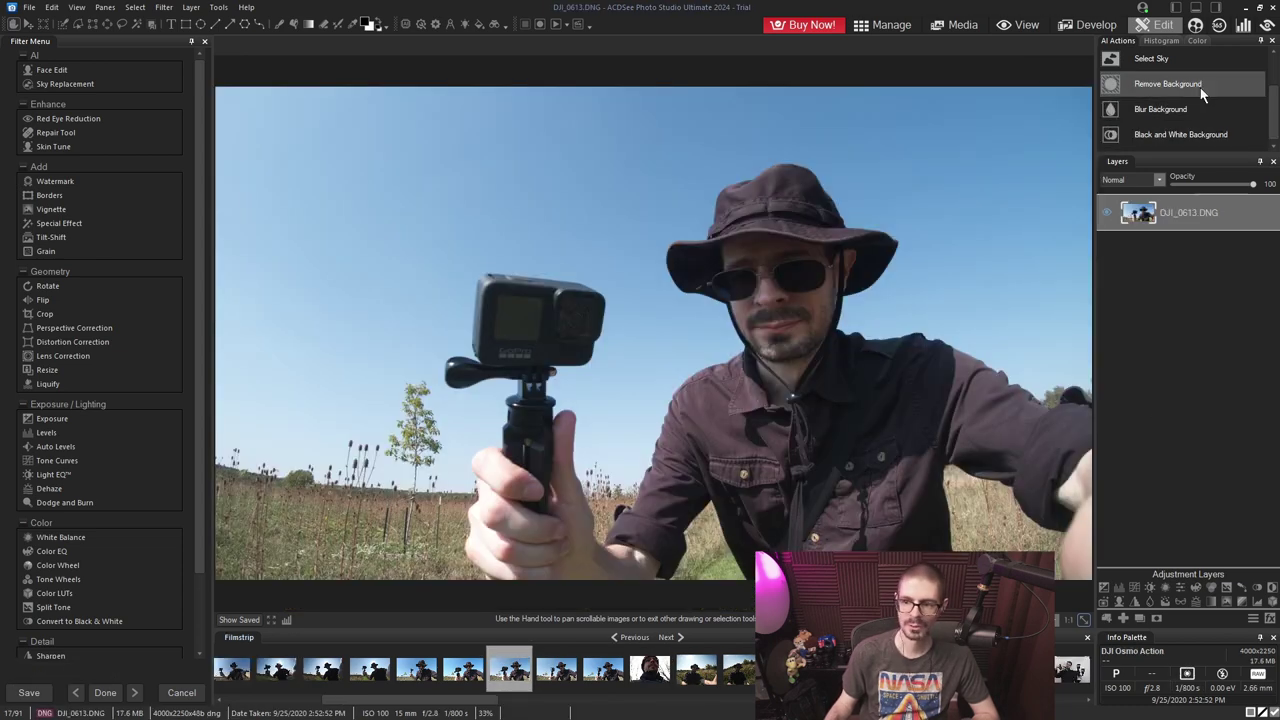
{"action": "left_click", "coordinate": [1168, 84]}
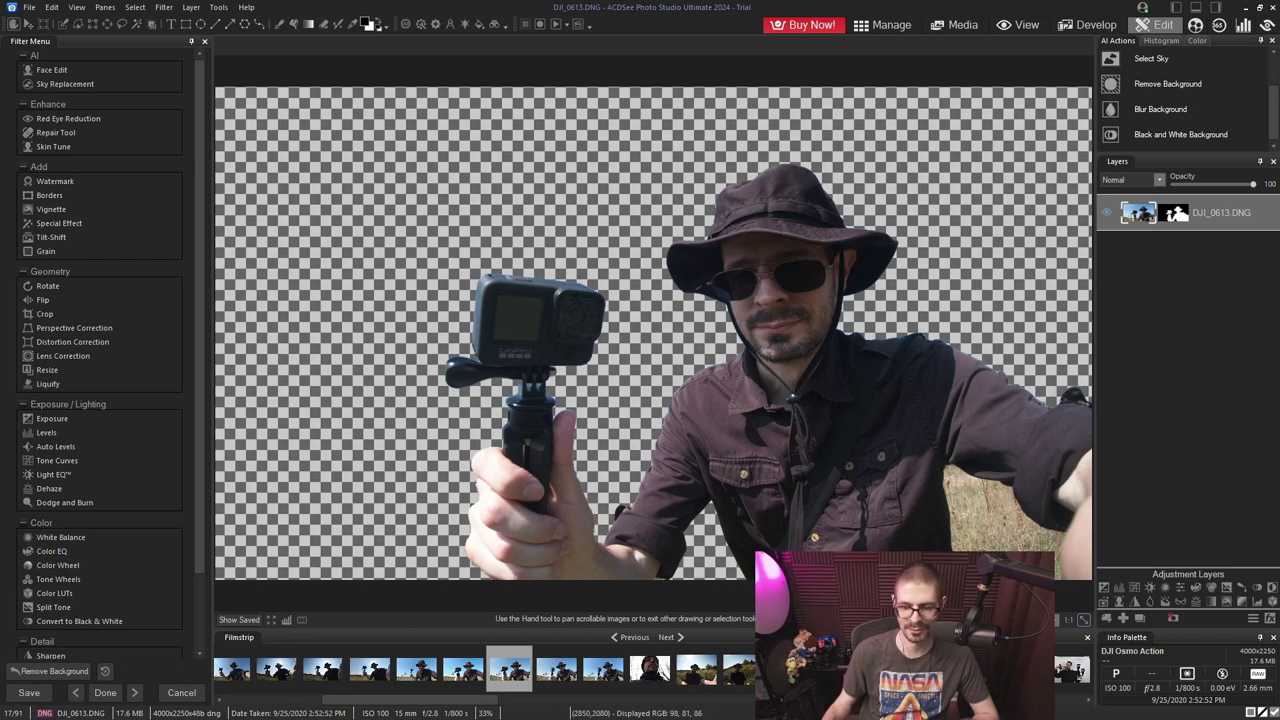
{"action": "scroll", "coordinate": [1180, 96], "scroll_direction": "up", "scroll_amount": 2}
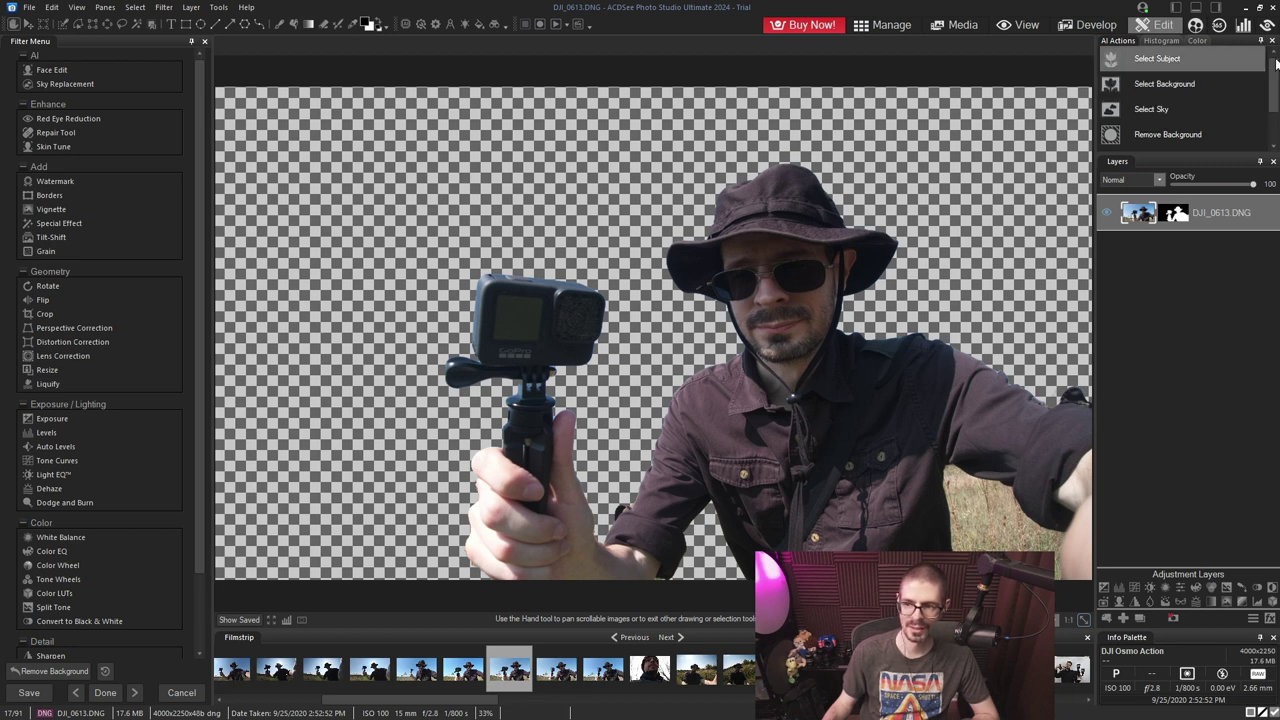
{"action": "scroll", "coordinate": [122, 275], "scroll_direction": "down", "scroll_amount": 1}
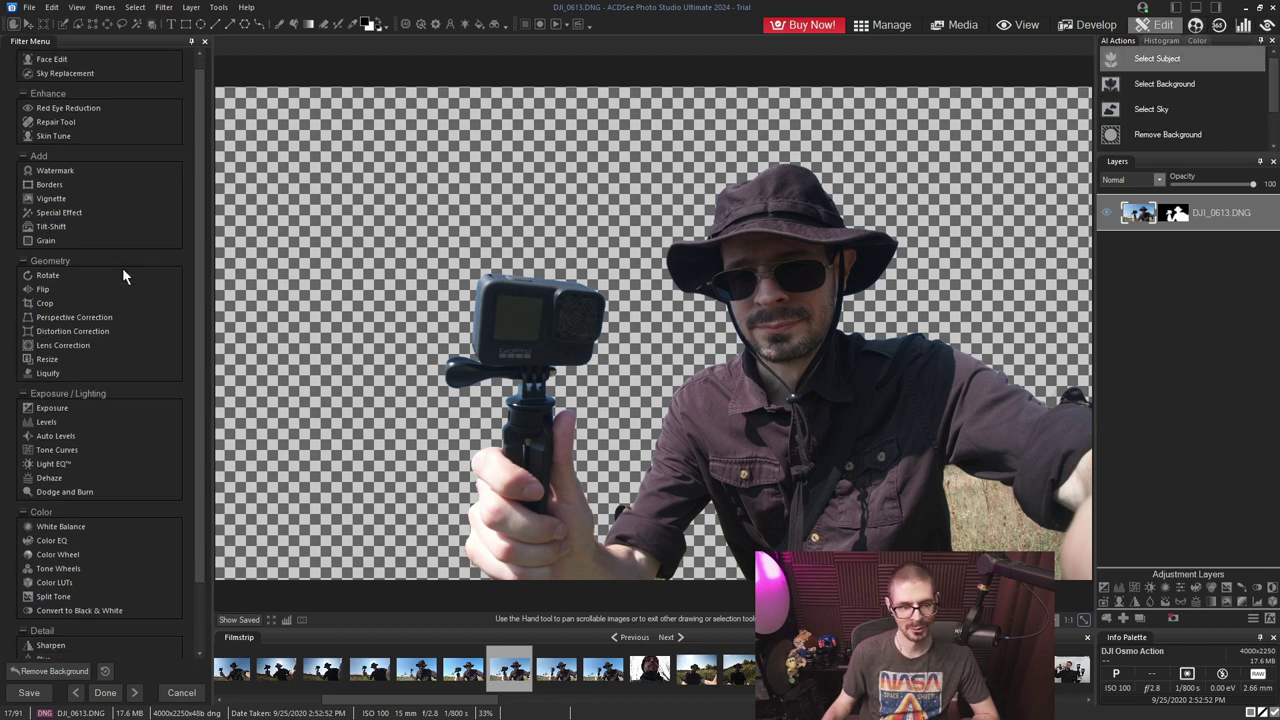
{"action": "scroll", "coordinate": [122, 267], "scroll_direction": "down", "scroll_amount": 3}
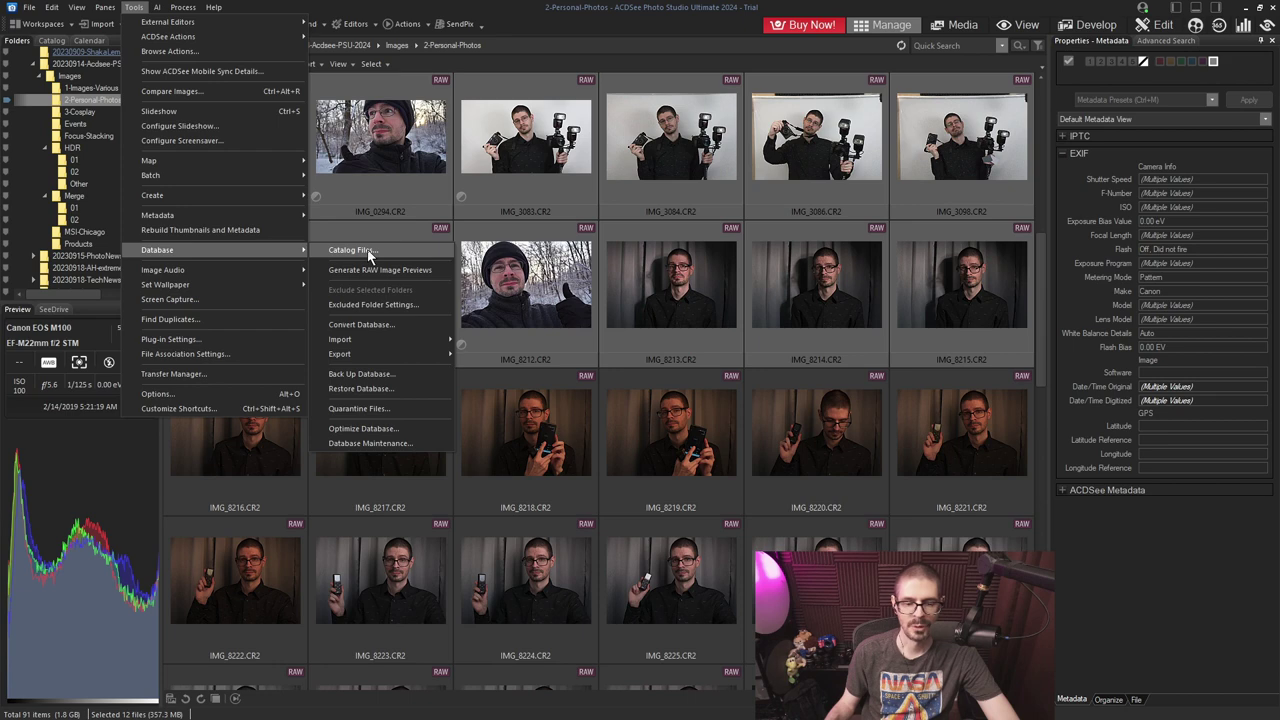
- Inspect the Catalog Files options in Manage mode, and review the metadata embedding commands for IMG_3083.CR2
{"action": "left_click", "coordinate": [350, 250]}
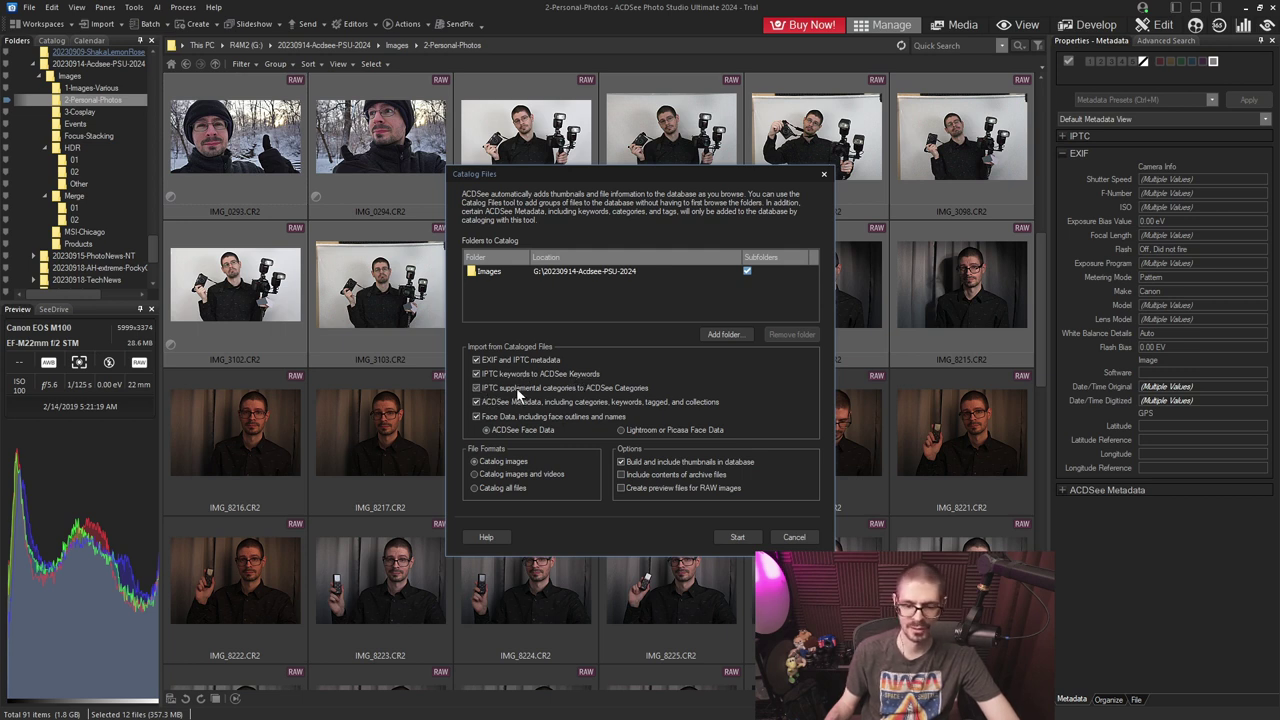
{"action": "left_click", "coordinate": [824, 178]}
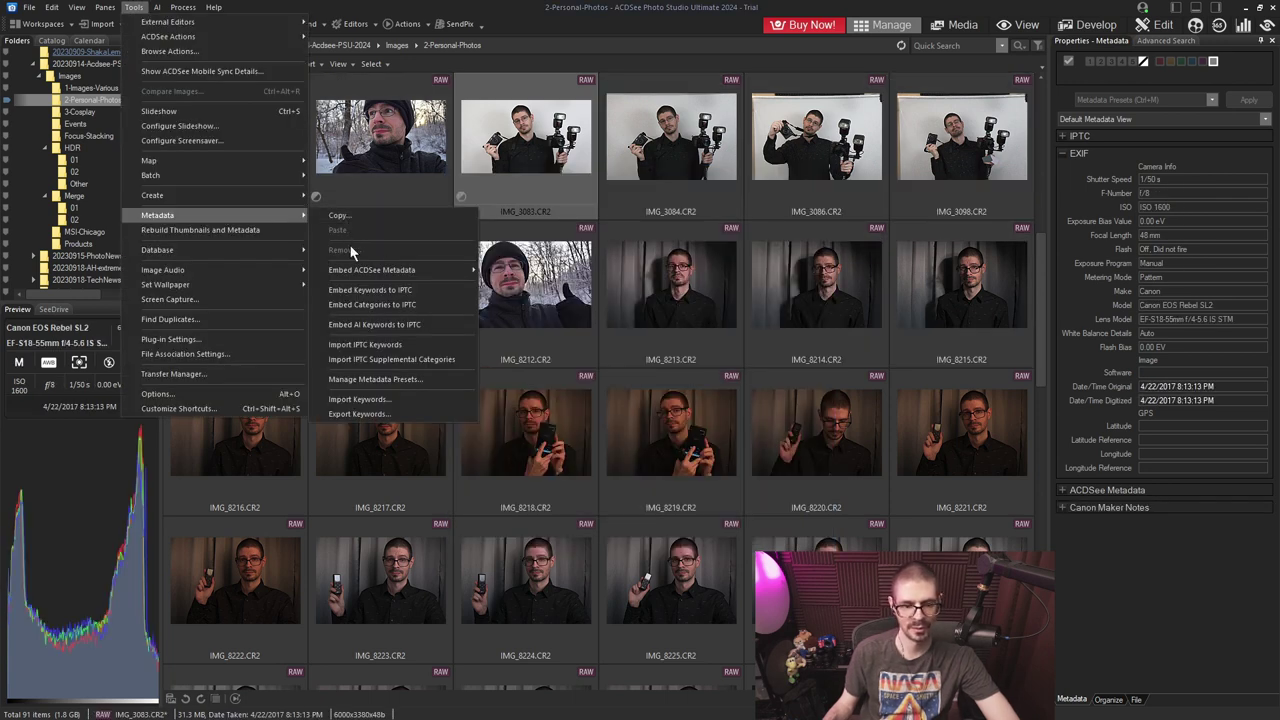
{"action": "mouse_move", "coordinate": [354, 277]}
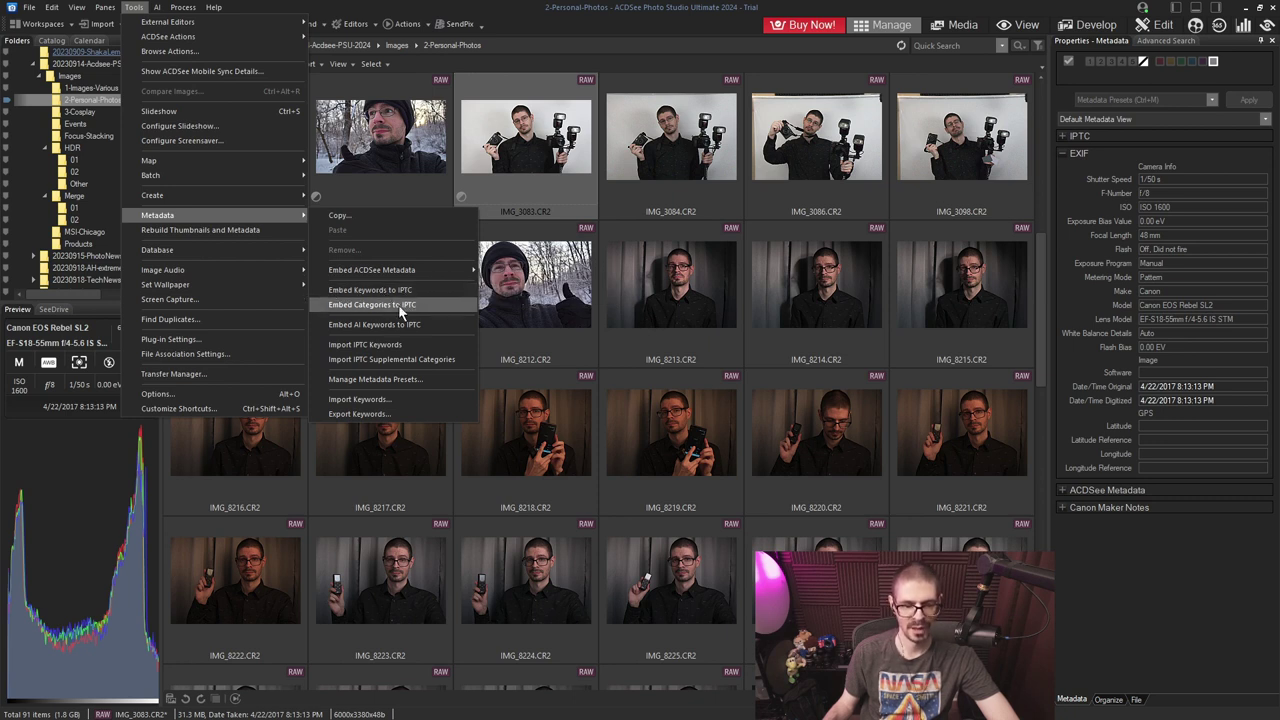
{"action": "left_click", "coordinate": [367, 336]}
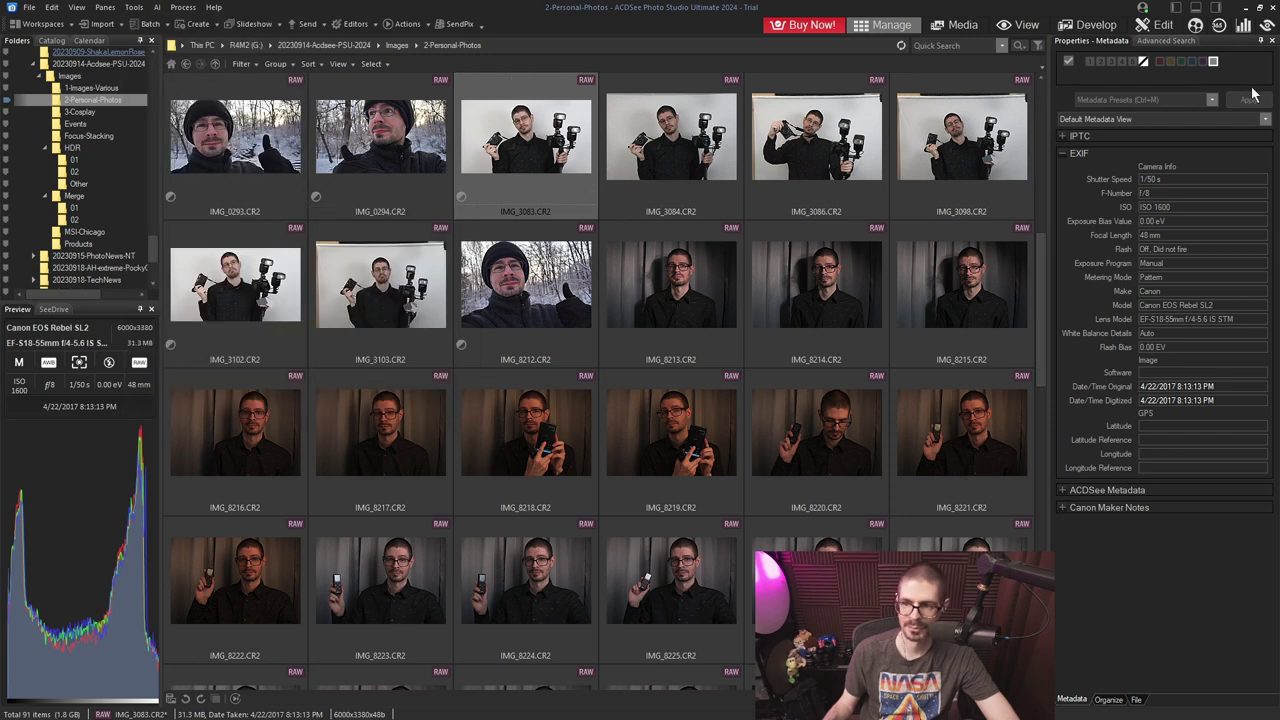
- Show only the AI Keywords of IMG_3083.CR2 and assign all of them to the photo as ACDSee keywords
{"action": "left_click", "coordinate": [1112, 700]}
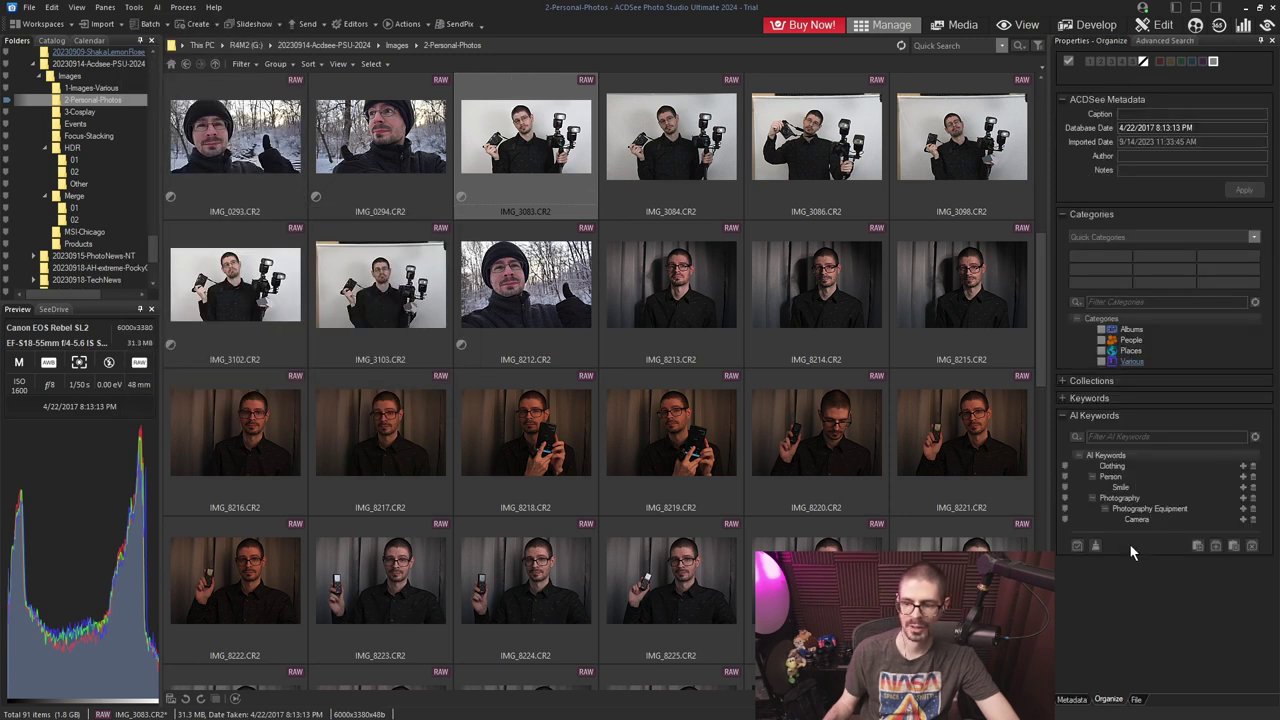
{"action": "left_click", "coordinate": [1066, 106]}
{"action": "left_click", "coordinate": [1063, 116]}
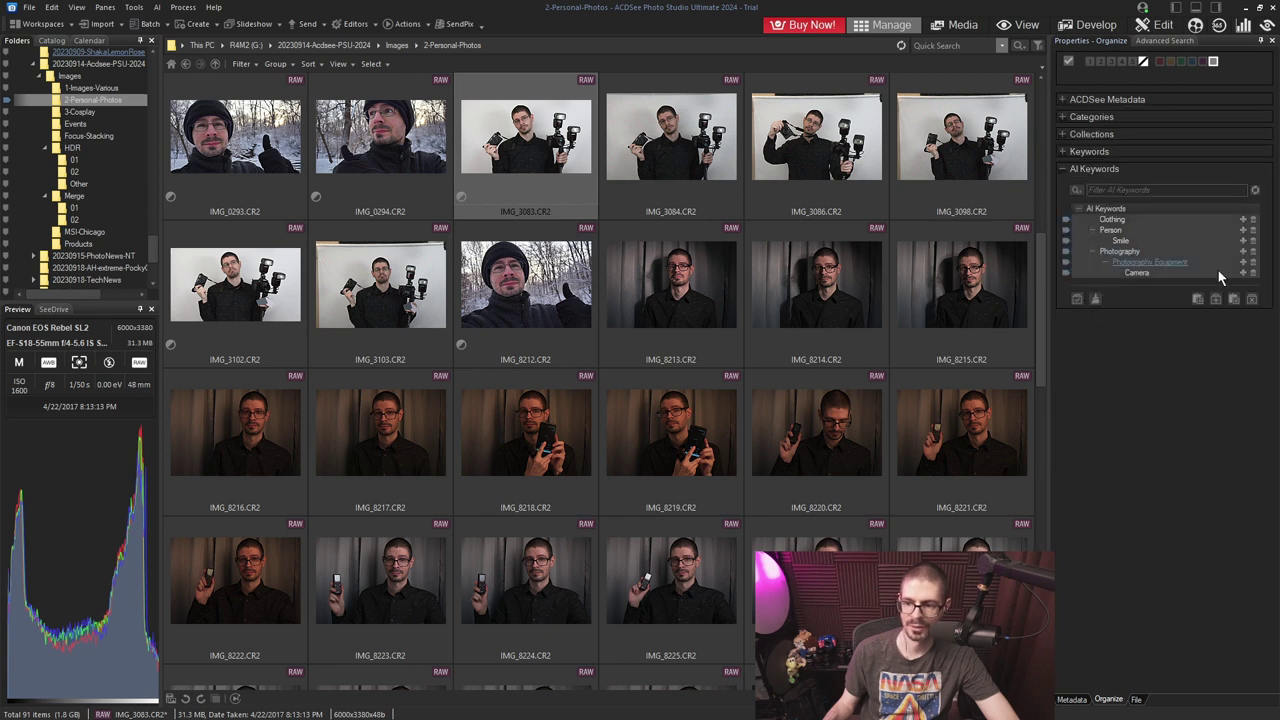
{"action": "left_click", "coordinate": [1198, 300]}
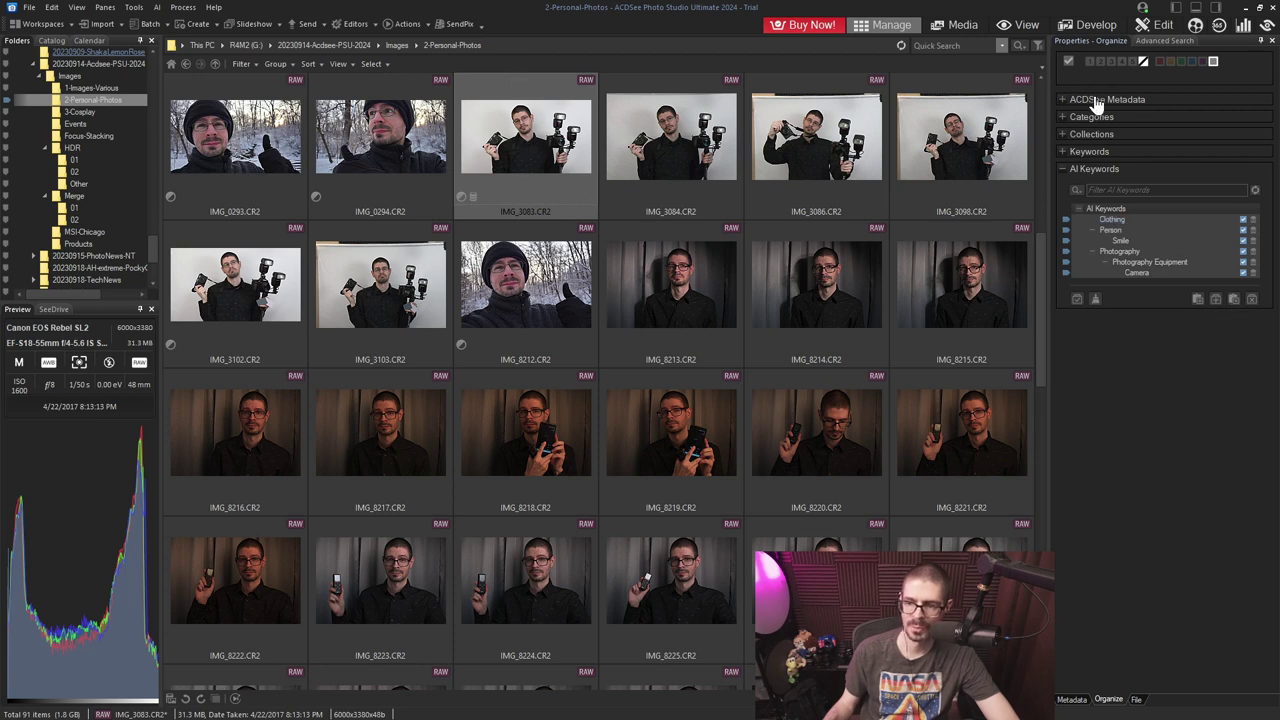
- Check the IPTC and ACDSee Metadata fields of IMG_3083.CR2 for the assigned keywords
{"action": "right_click", "coordinate": [520, 130]}
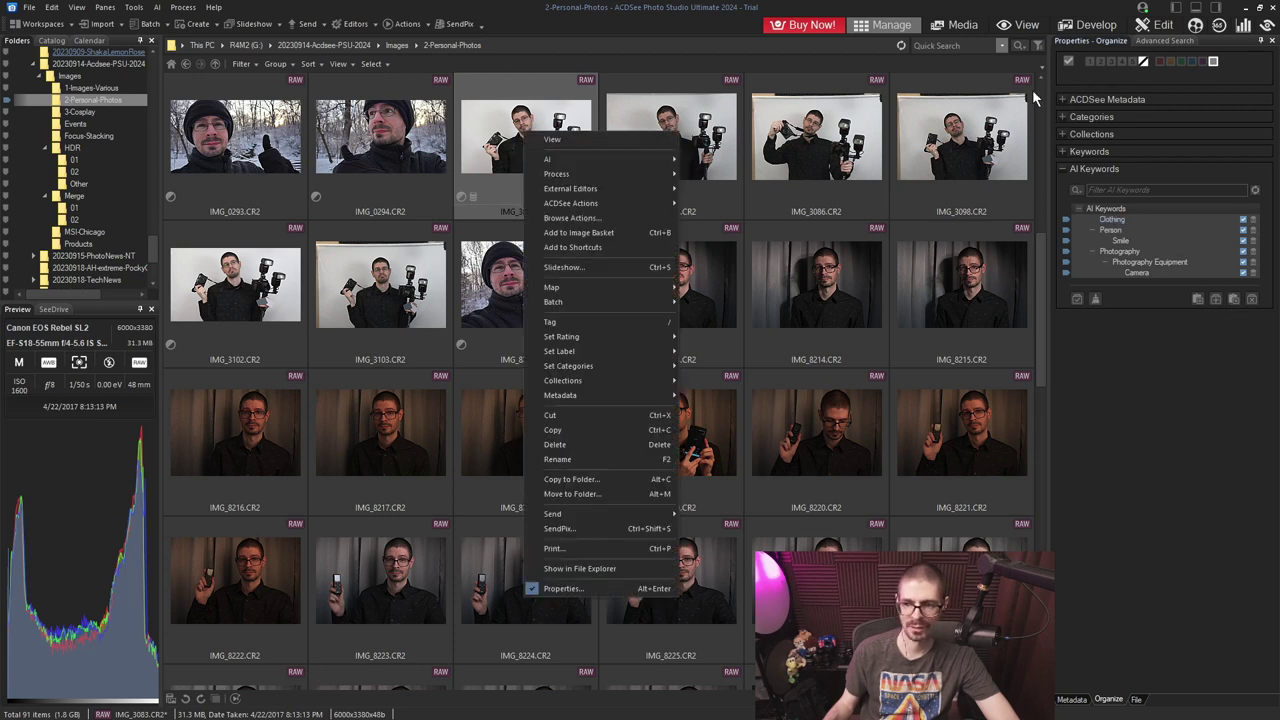
{"action": "left_click", "coordinate": [1076, 702]}
{"action": "left_click", "coordinate": [1070, 138]}
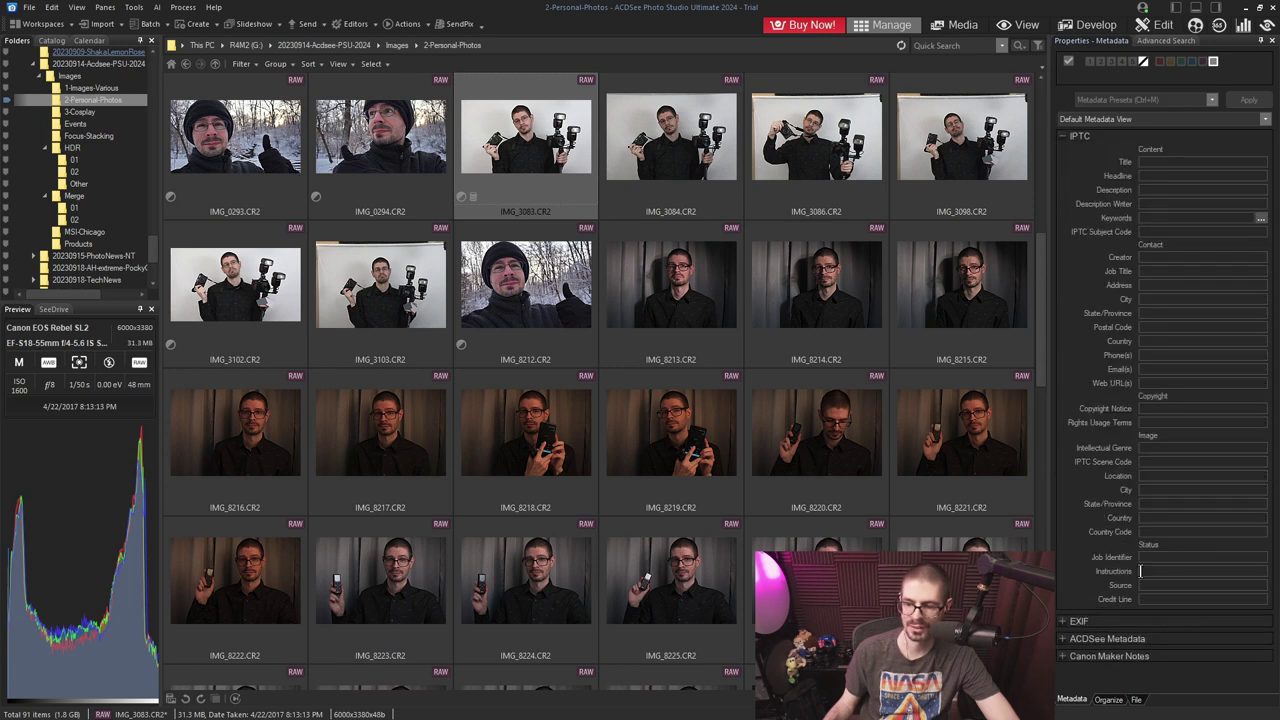
{"action": "left_click", "coordinate": [1075, 136]}
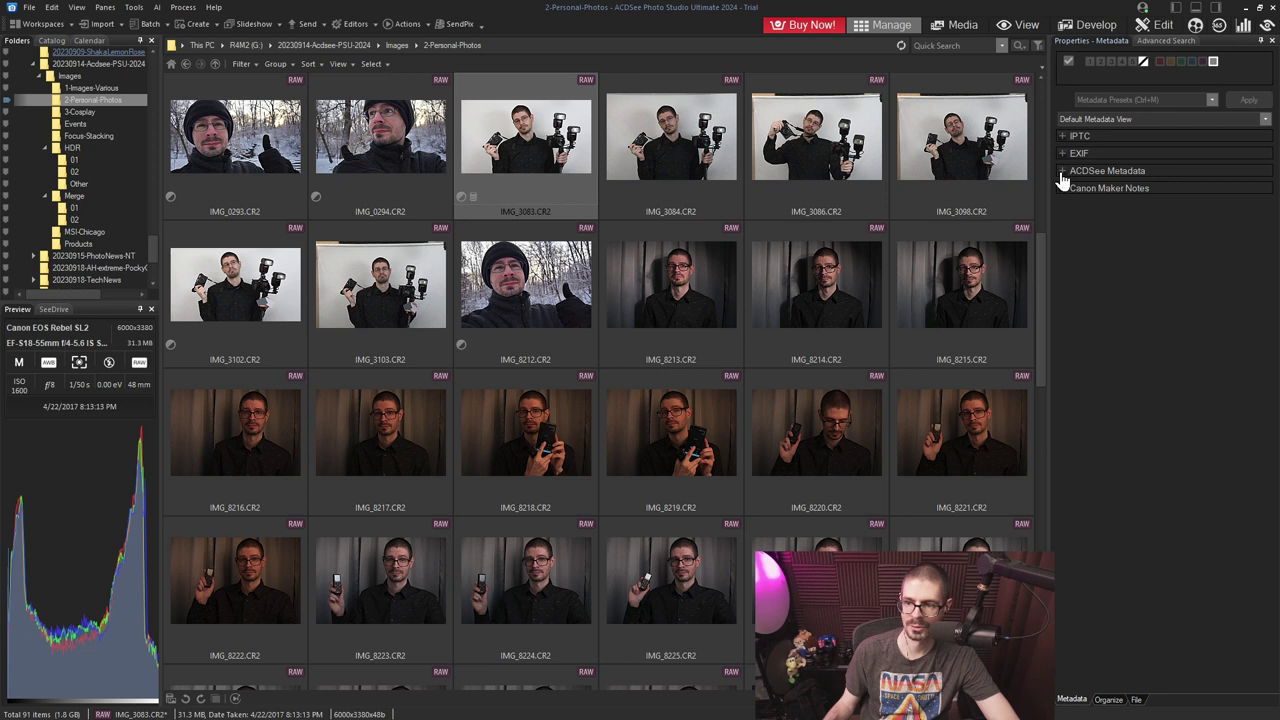
{"action": "left_click", "coordinate": [1062, 174]}
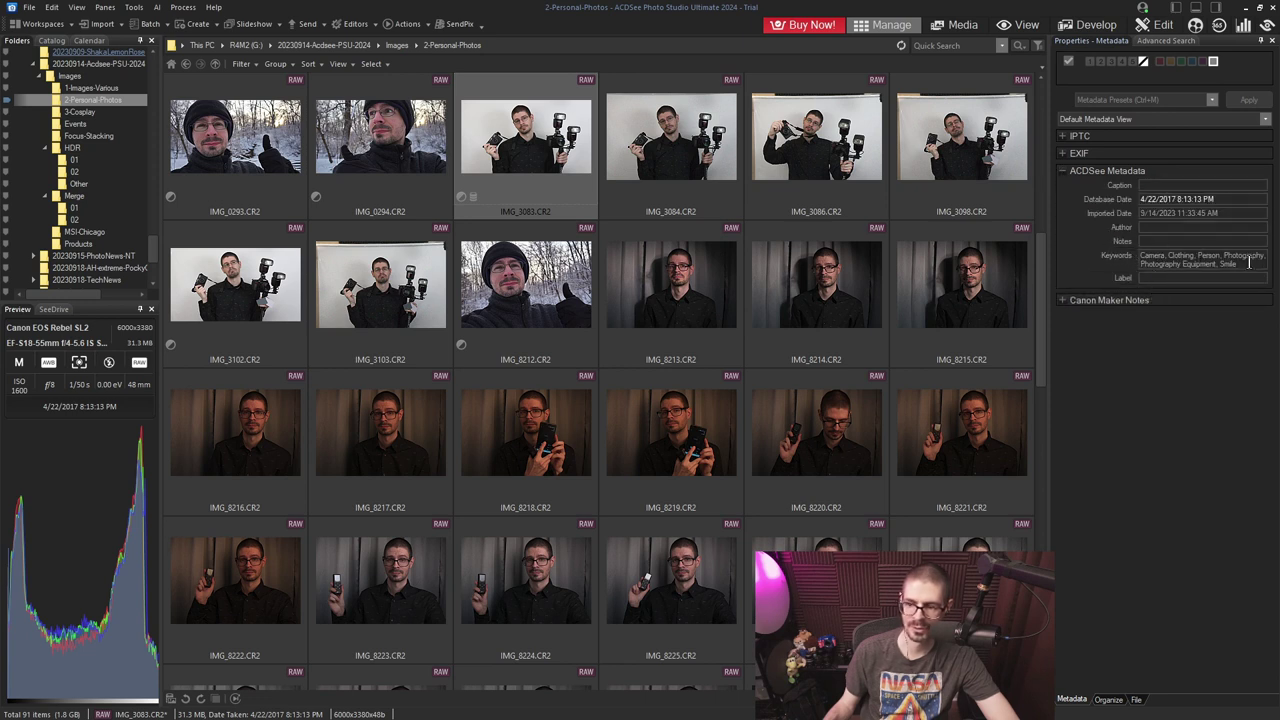
{"action": "left_click", "coordinate": [1064, 172]}
- Embed the ACDSee metadata in IMG_3083.CR2
{"action": "right_click", "coordinate": [500, 104]}
{"action": "mouse_move", "coordinate": [604, 322]}
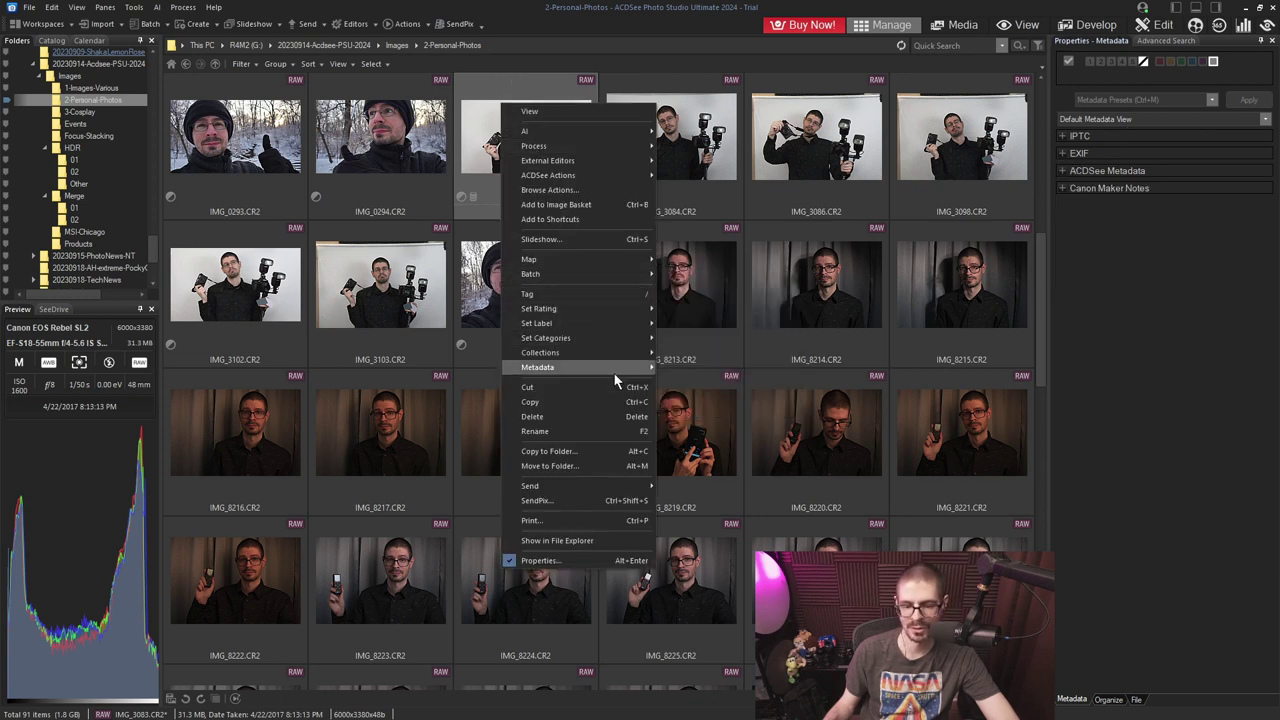
{"action": "mouse_move", "coordinate": [568, 148]}
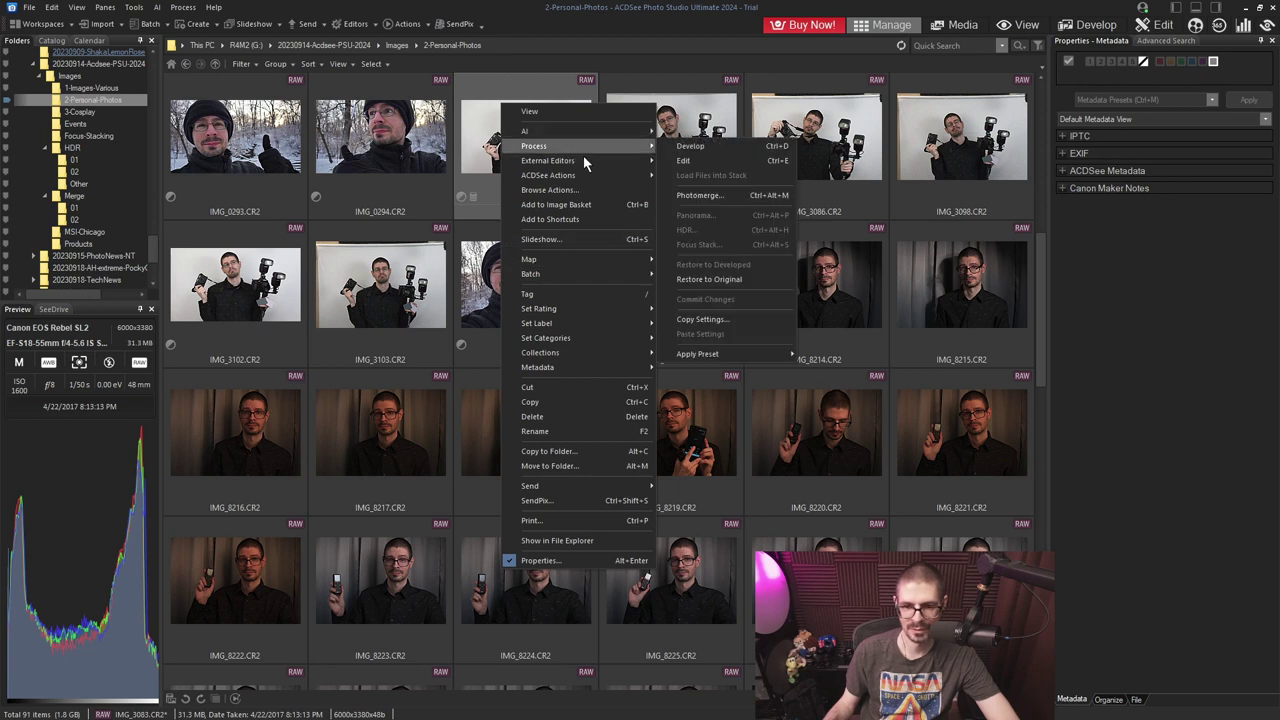
{"action": "mouse_move", "coordinate": [595, 367]}
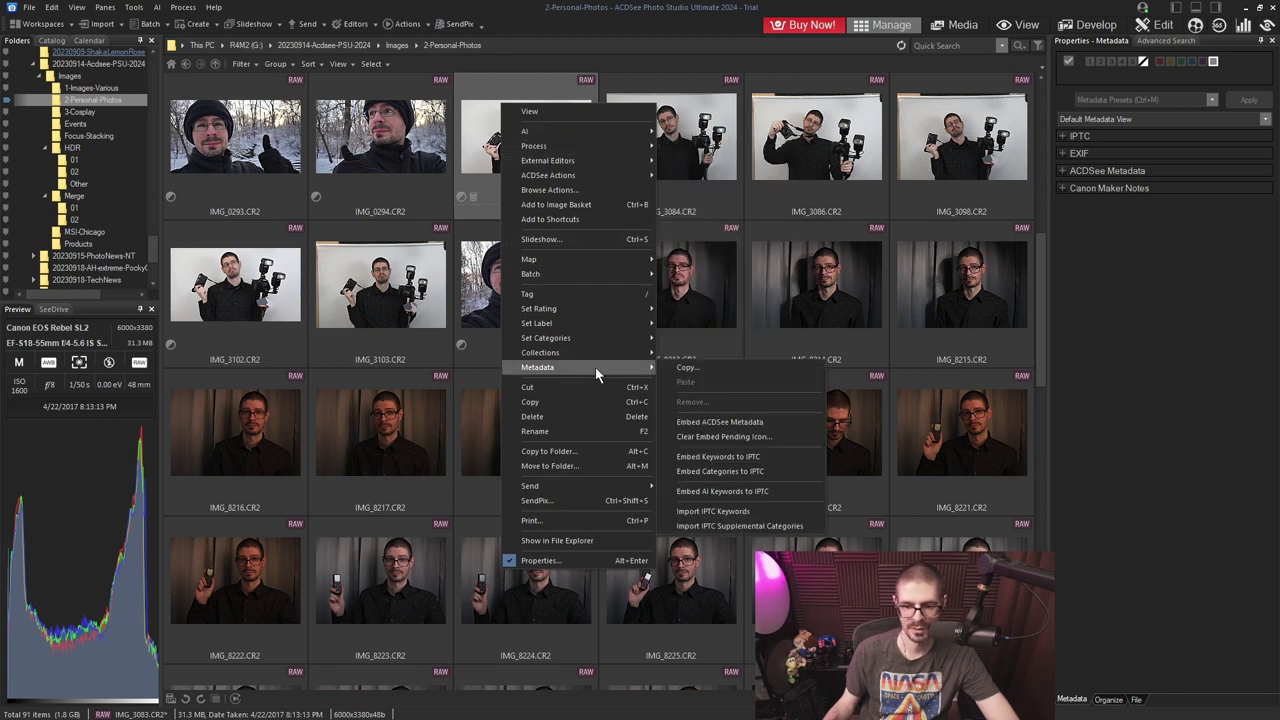
{"action": "left_click", "coordinate": [719, 428]}
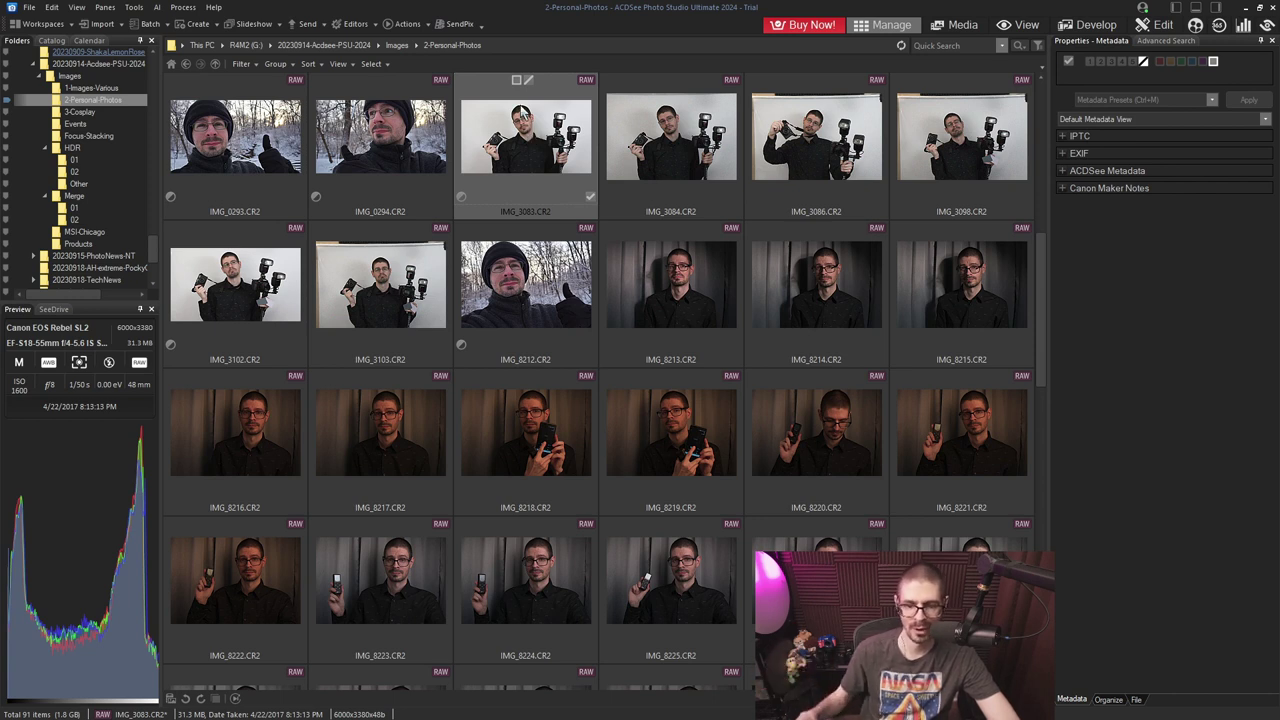
- Embed the keywords of IMG_3083.CR2 to IPTC and check the photo's IPTC Keywords field
{"action": "right_click", "coordinate": [510, 124]}
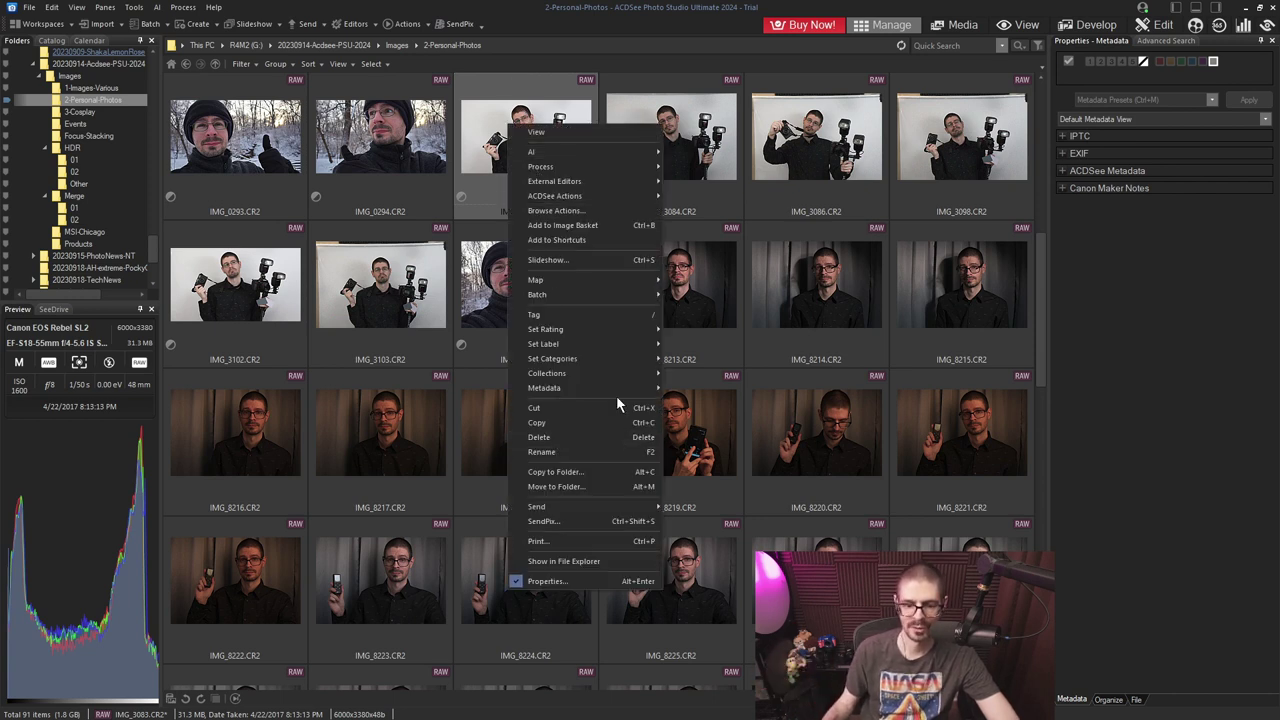
{"action": "mouse_move", "coordinate": [623, 390]}
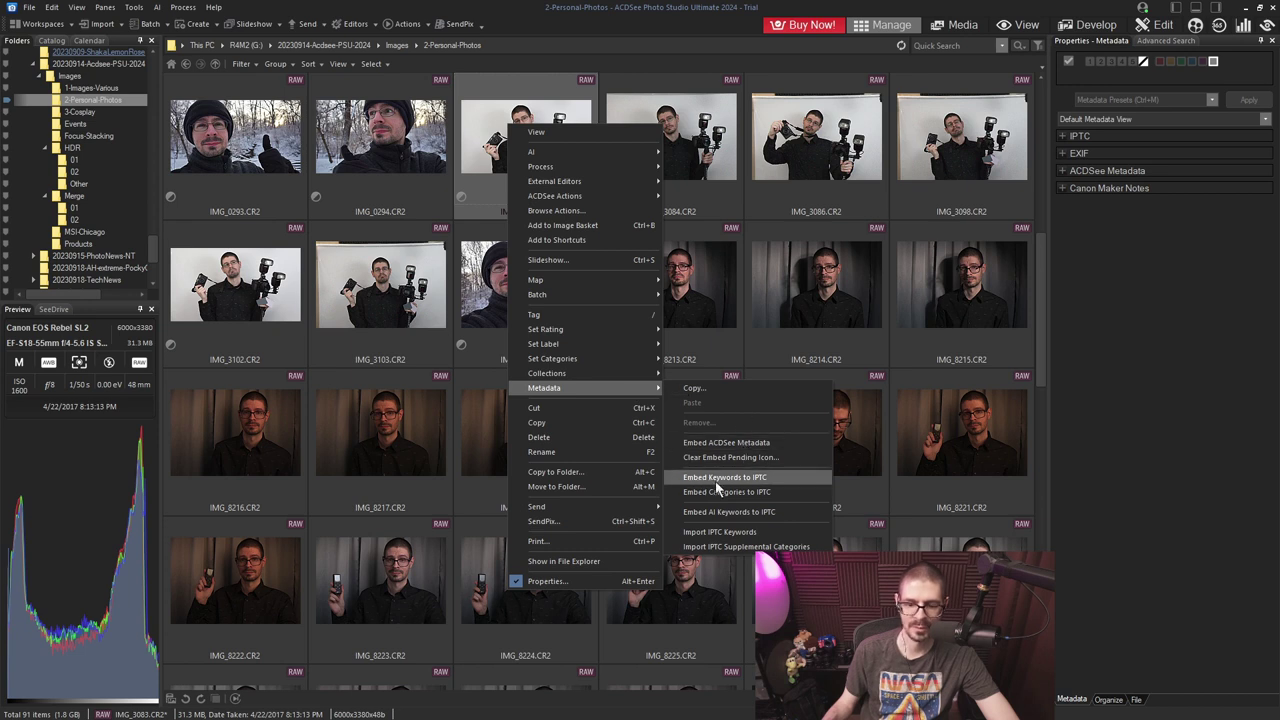
{"action": "left_click", "coordinate": [755, 482]}
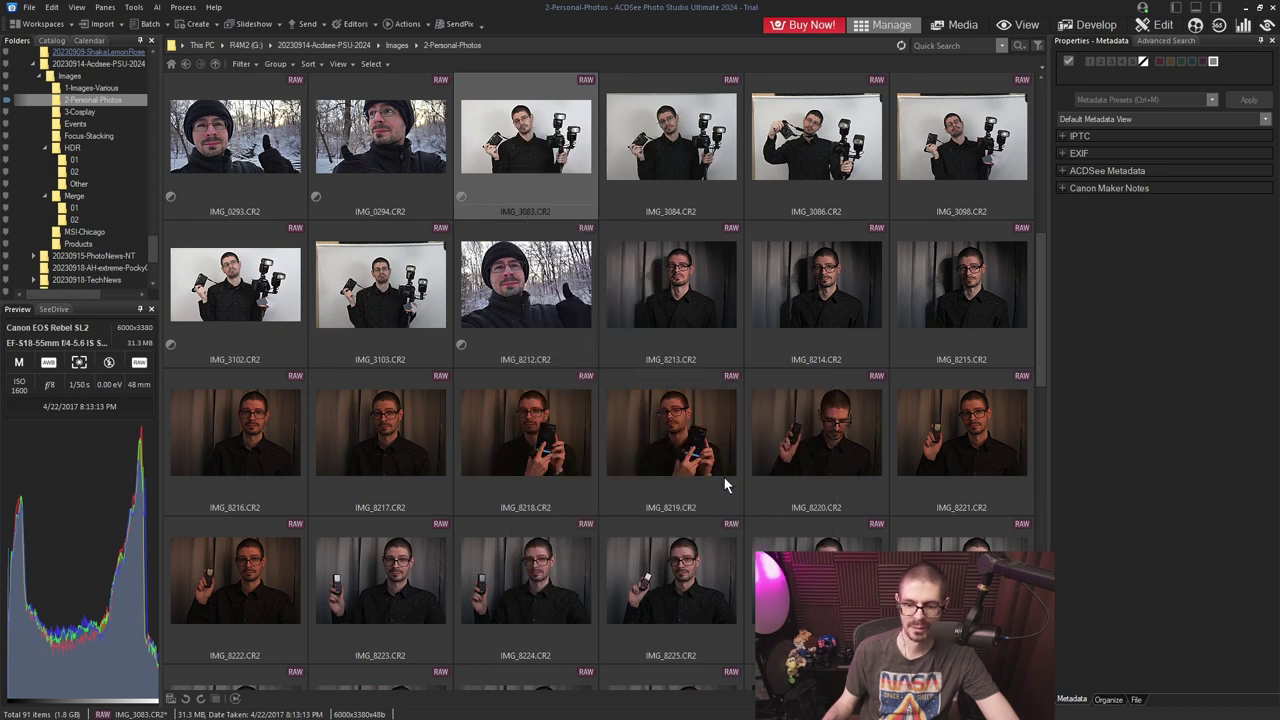
{"action": "left_click", "coordinate": [1062, 137]}
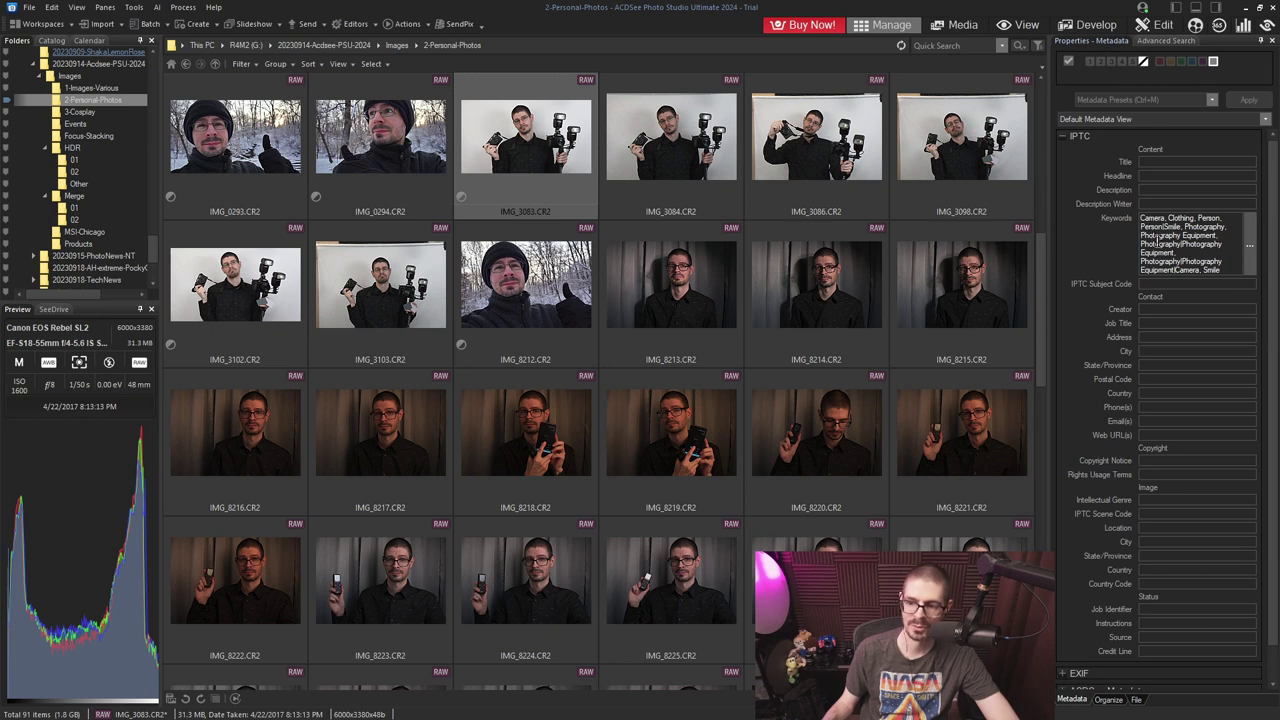
{"action": "scroll", "coordinate": [1217, 238], "scroll_direction": "down", "scroll_amount": 1}
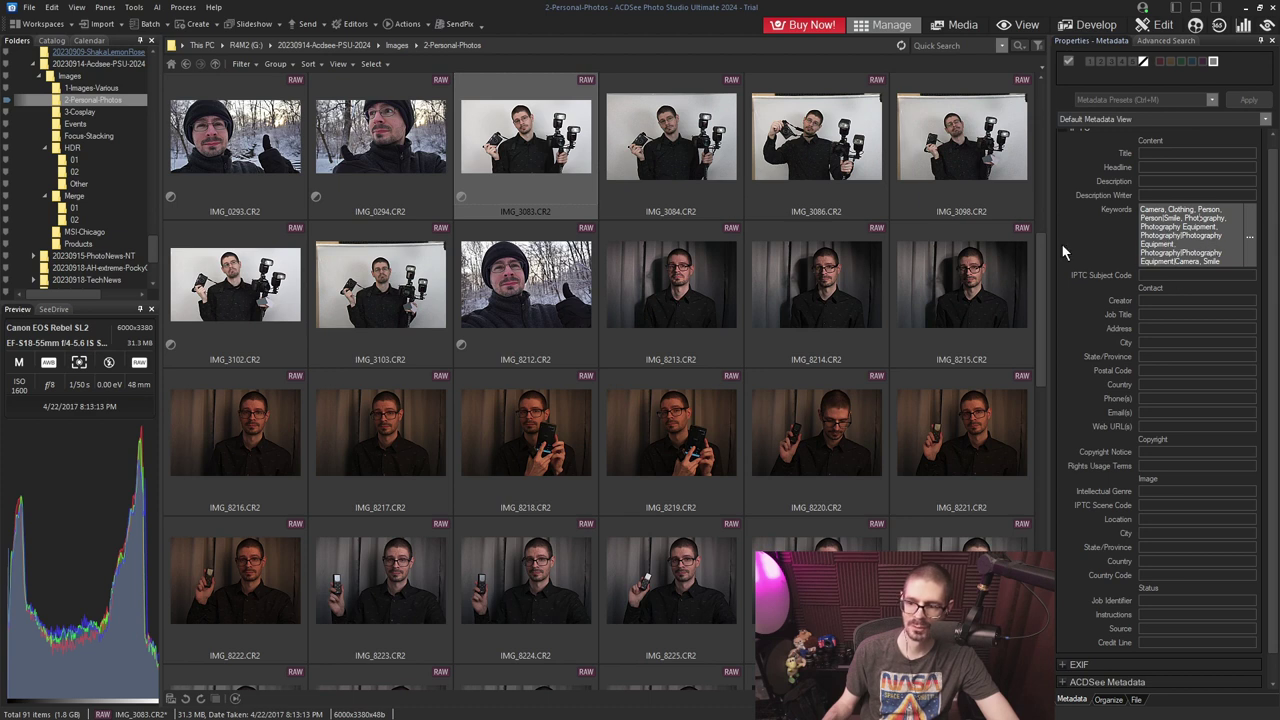
{"action": "left_click", "coordinate": [665, 140]}
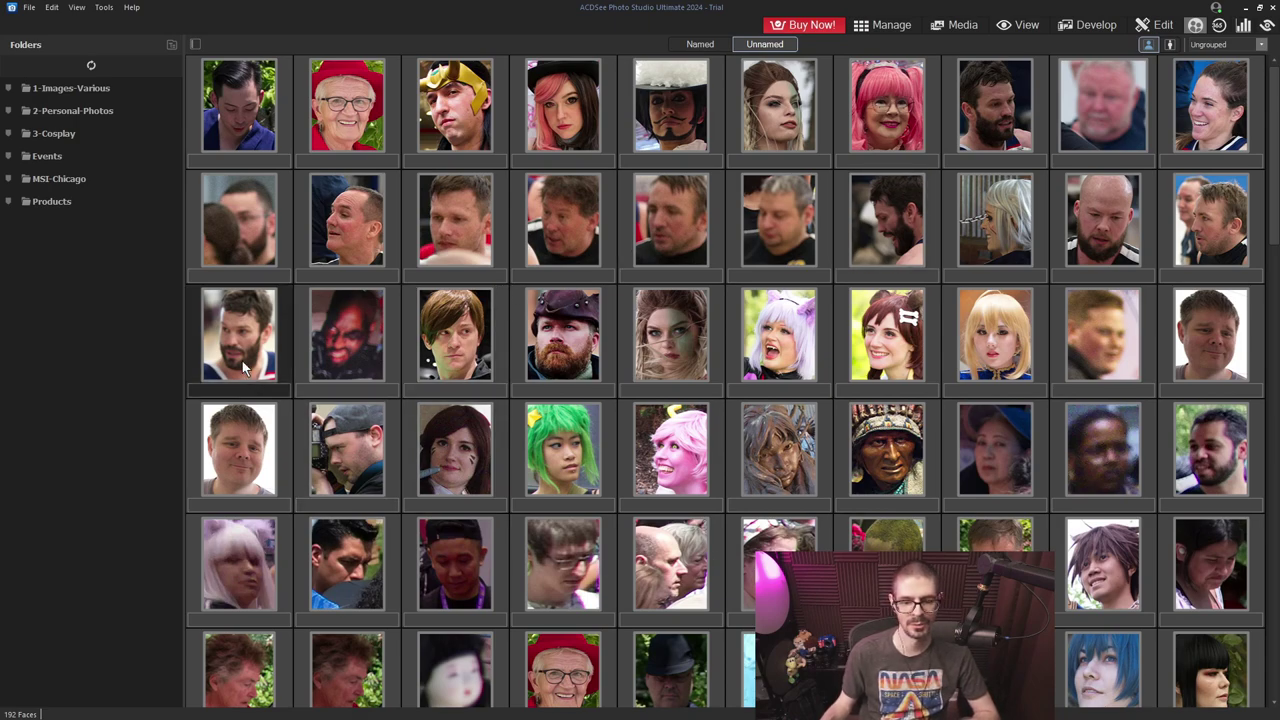
- Browse the ungrouped unnamed faces in People mode and assign the person's name to the selected faces of the same man
{"action": "scroll", "coordinate": [728, 277], "scroll_direction": "down", "scroll_amount": 2}
{"action": "scroll", "coordinate": [728, 277], "scroll_direction": "down", "scroll_amount": 13}
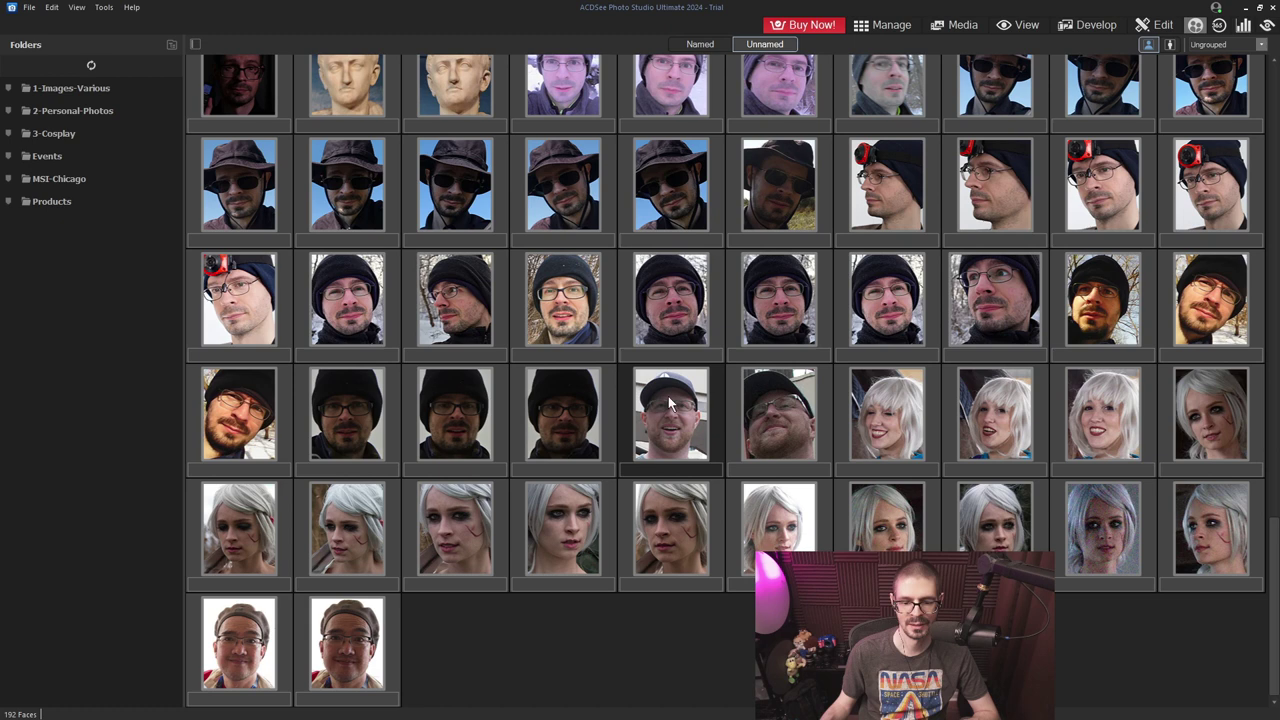
{"action": "scroll", "coordinate": [705, 495], "scroll_direction": "up", "scroll_amount": 1}
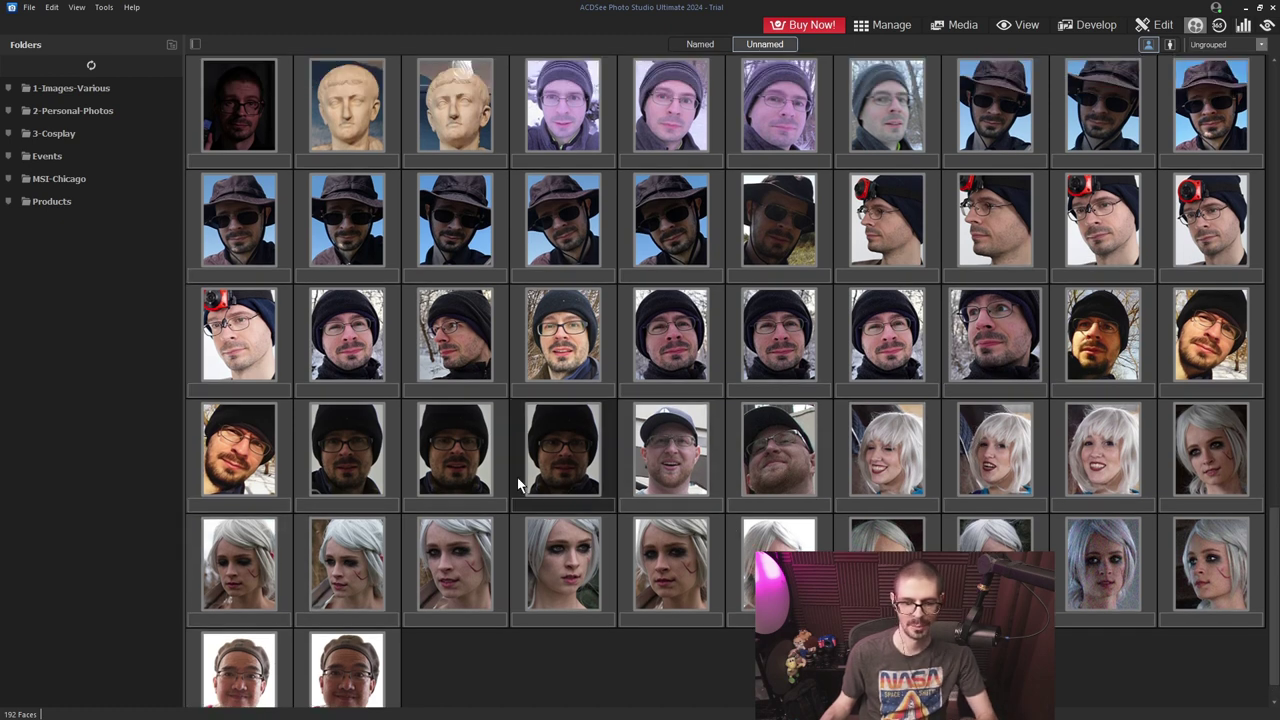
{"action": "left_click", "coordinate": [532, 454]}
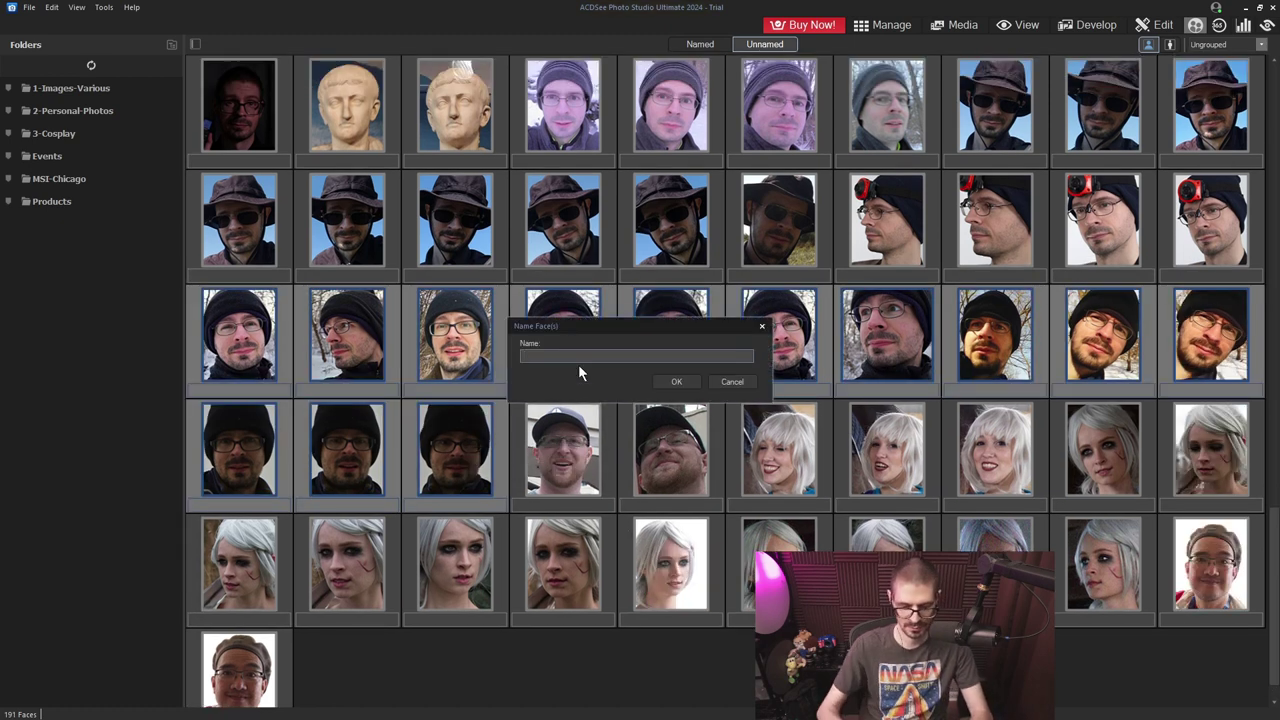
{"action": "left_click", "coordinate": [674, 382]}
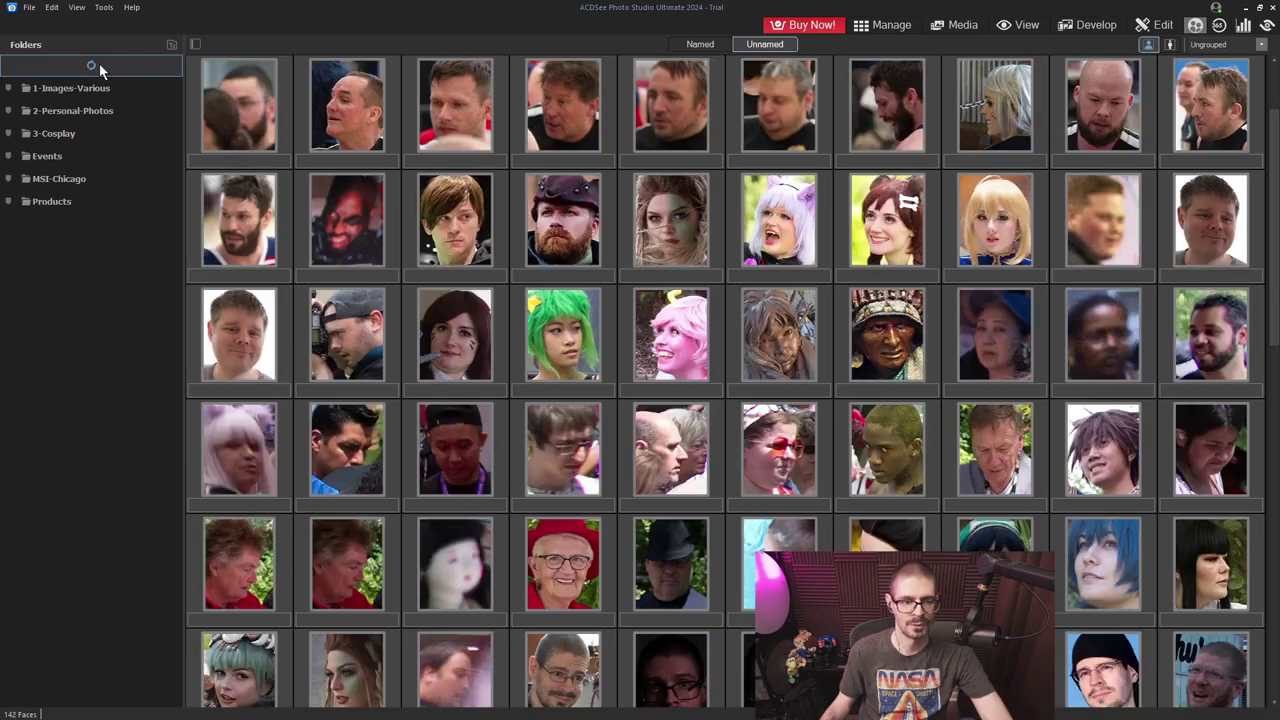
- Review the named person's collected faces, comparing the full photo thumbnails with the face thumbnails
{"action": "left_click", "coordinate": [699, 44]}
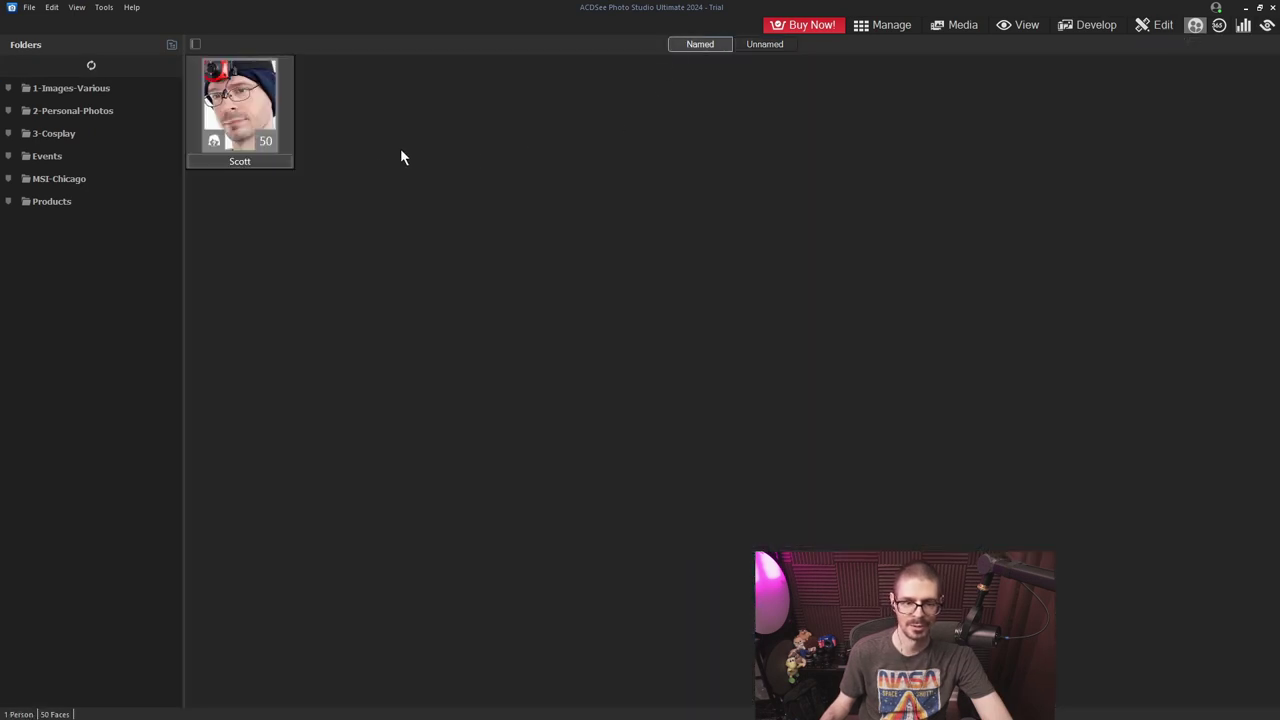
{"action": "double_click", "coordinate": [258, 110]}
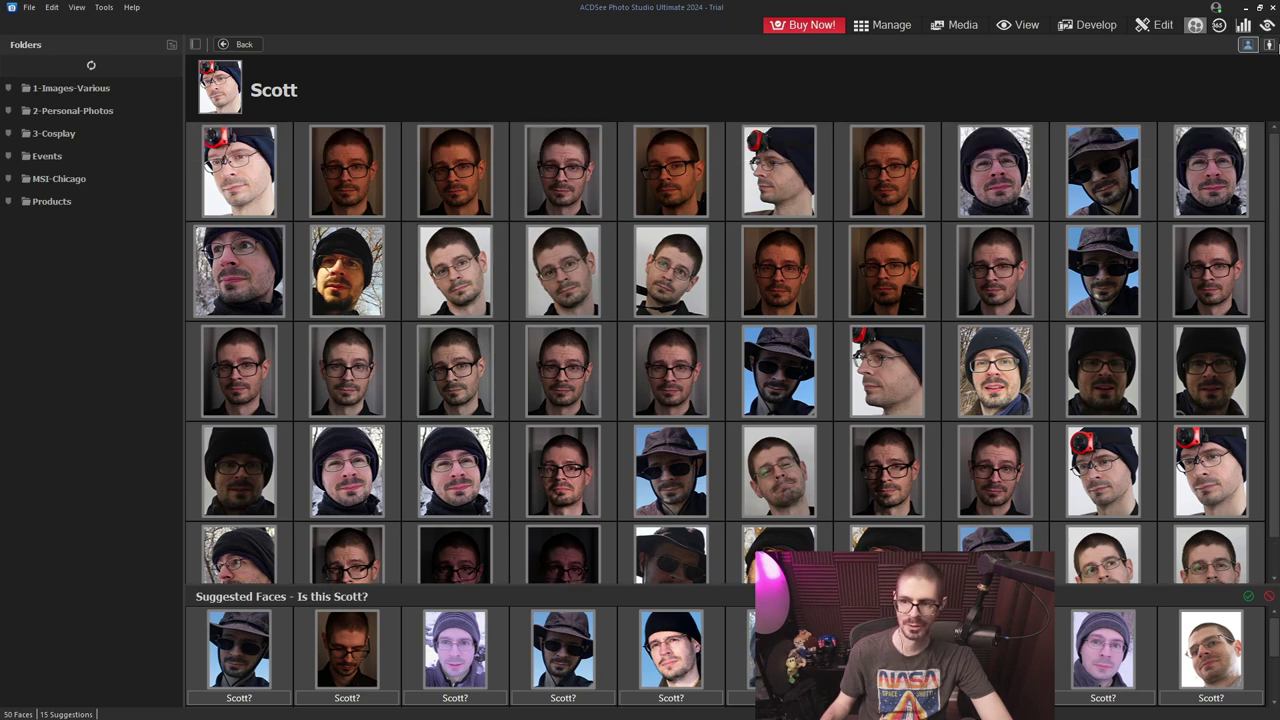
{"action": "left_click", "coordinate": [1268, 46]}
{"action": "scroll", "coordinate": [610, 308], "scroll_direction": "down", "scroll_amount": 1}
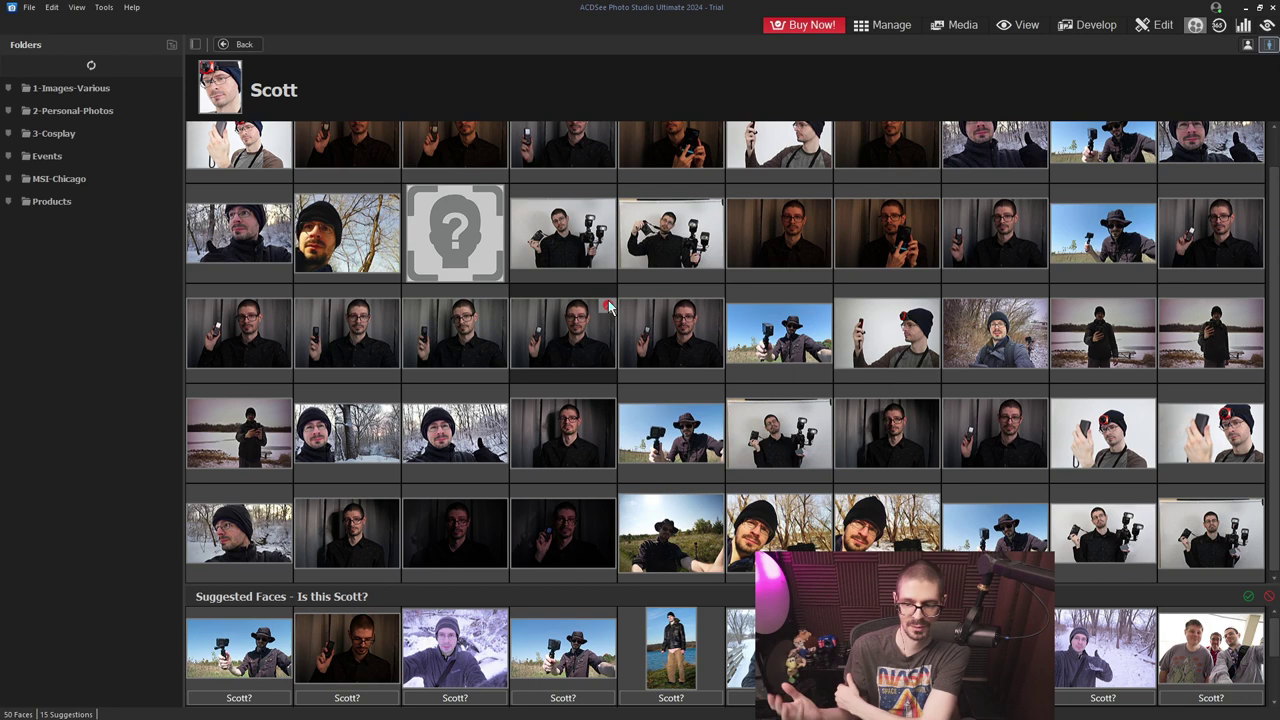
{"action": "left_click", "coordinate": [1247, 45]}
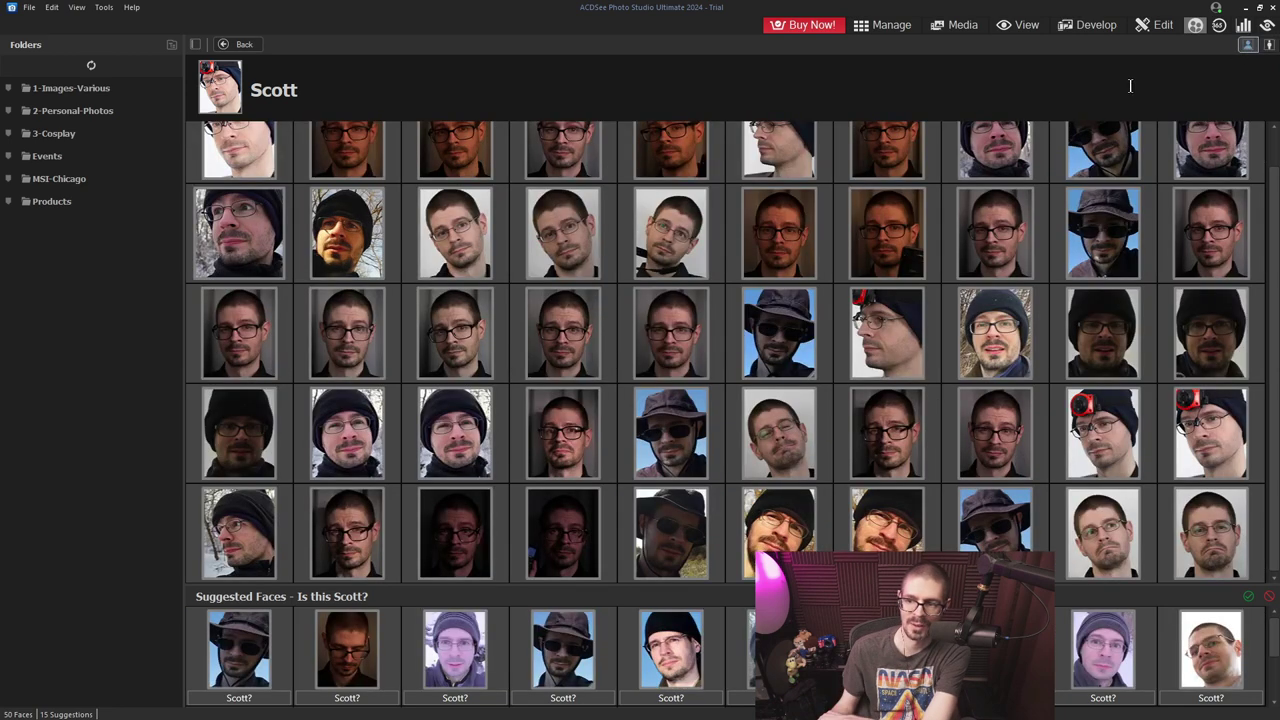
- View IMG_8231.CR2 from the named person's faces, return to People mode and inspect the commands available for a face
{"action": "left_click", "coordinate": [706, 318]}
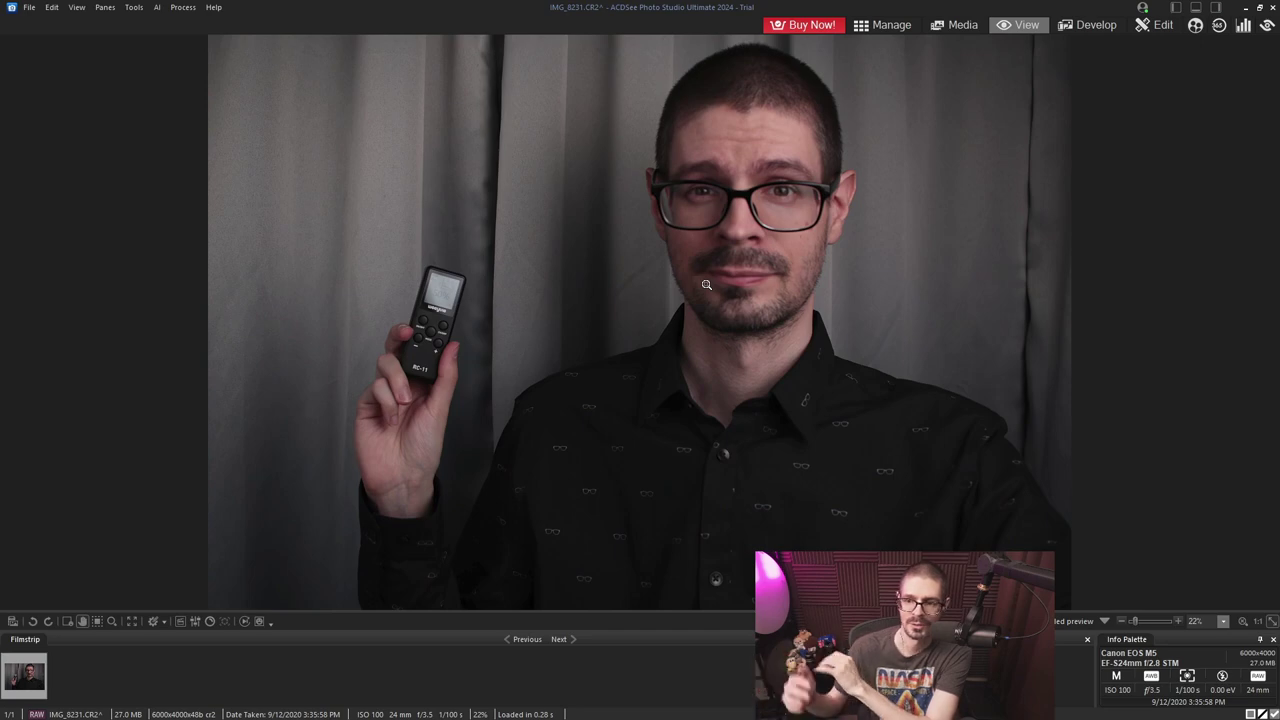
{"action": "left_click", "coordinate": [1195, 25]}
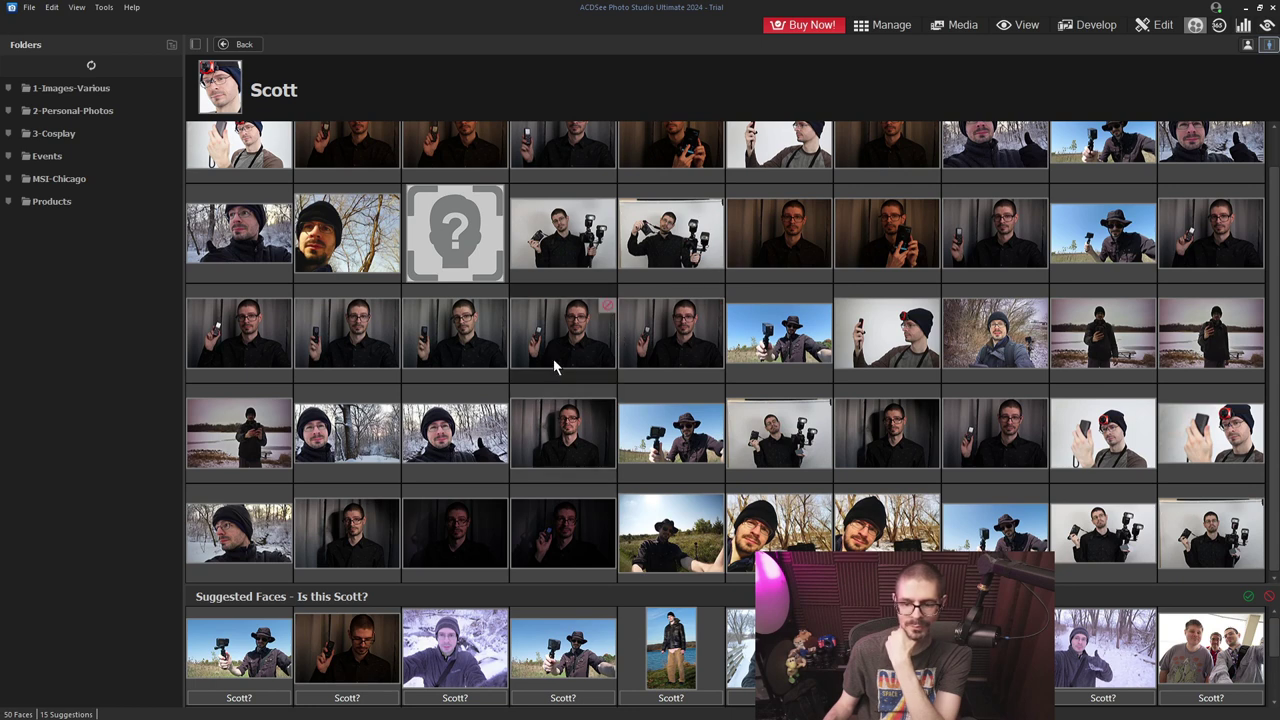
{"action": "scroll", "coordinate": [555, 368], "scroll_direction": "up", "scroll_amount": 1}
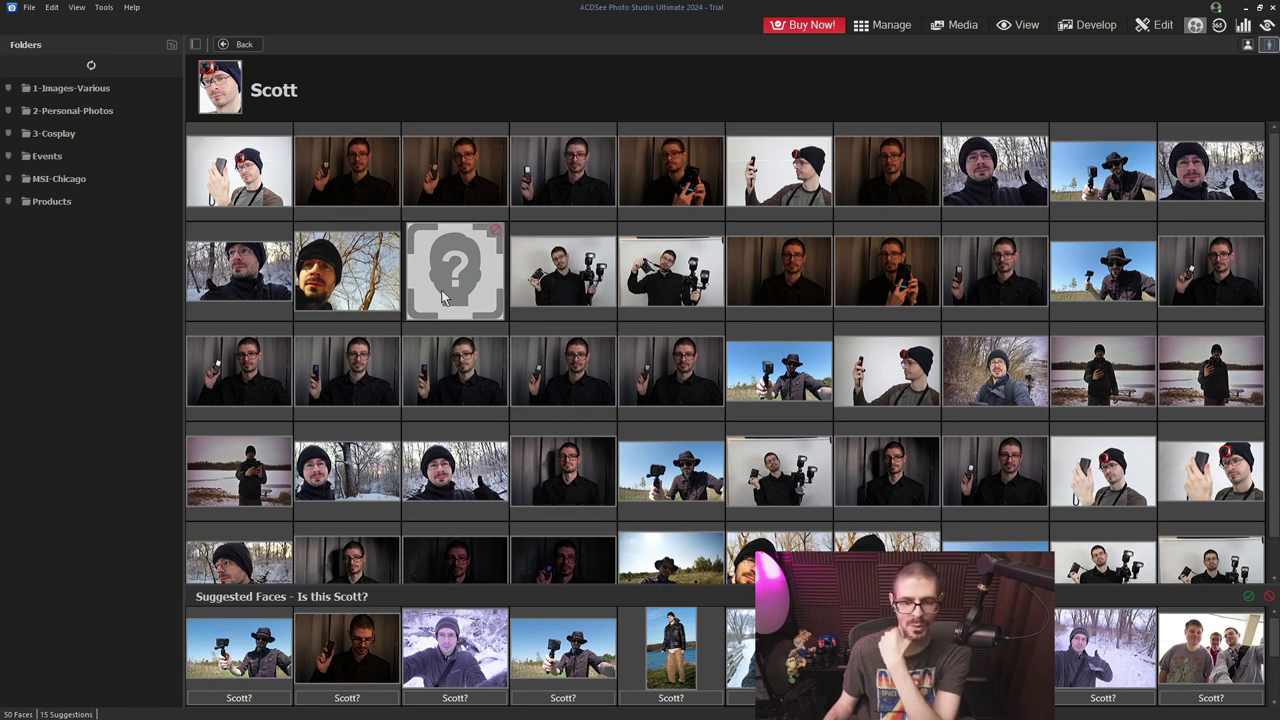
{"action": "scroll", "coordinate": [428, 233], "scroll_direction": "down", "scroll_amount": 1}
{"action": "right_click", "coordinate": [752, 340]}
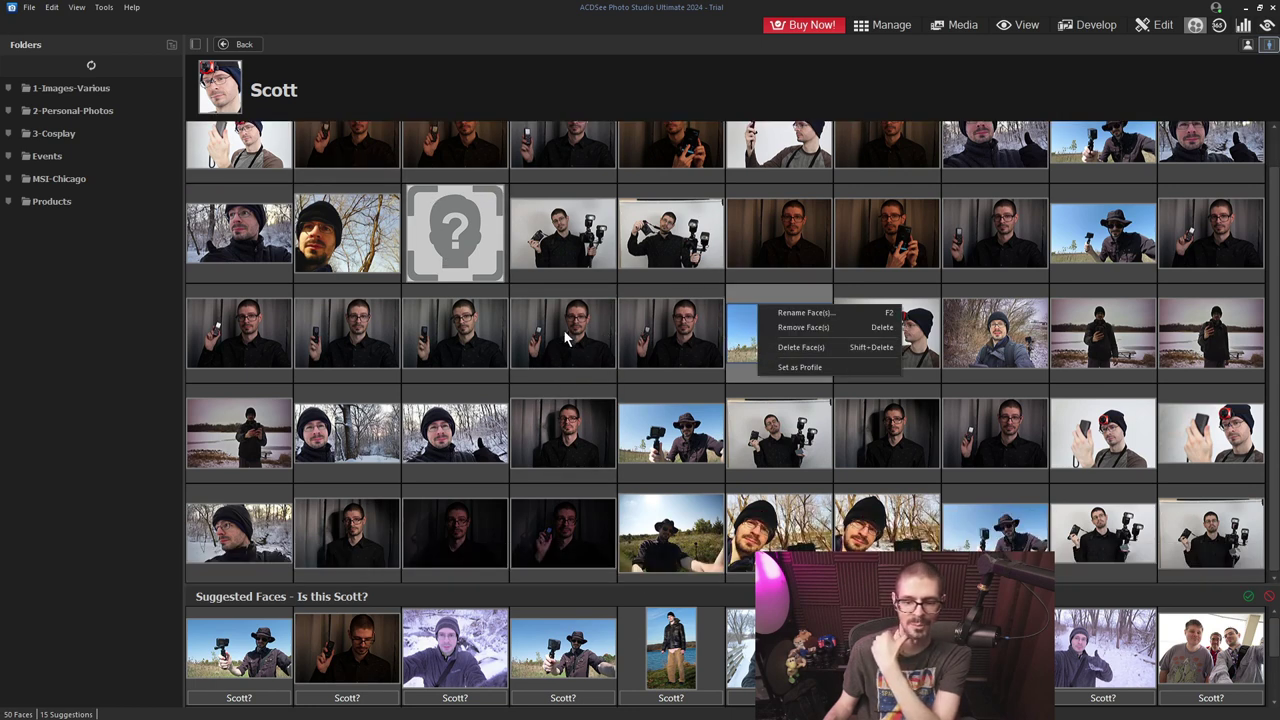
{"action": "left_click", "coordinate": [475, 80]}
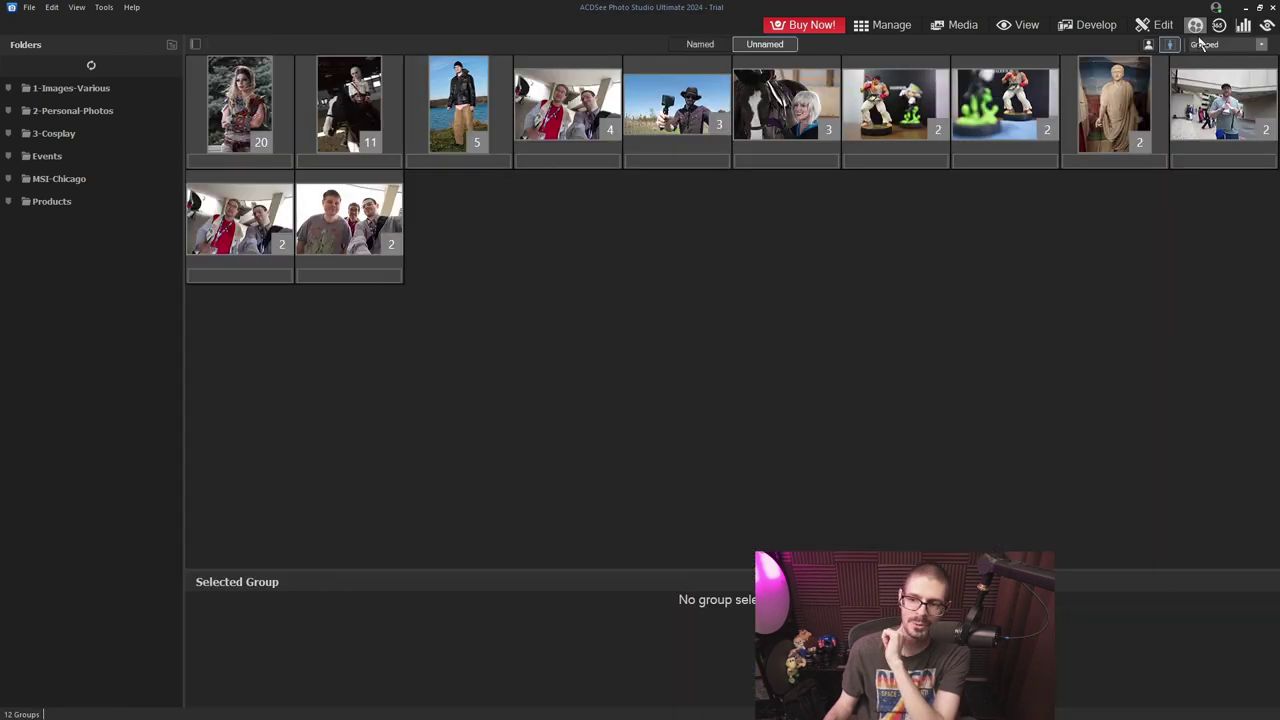
- Compare face and full photo thumbnails of the grouped unnamed faces, and view the photos in the first group
{"action": "left_click", "coordinate": [1150, 45]}
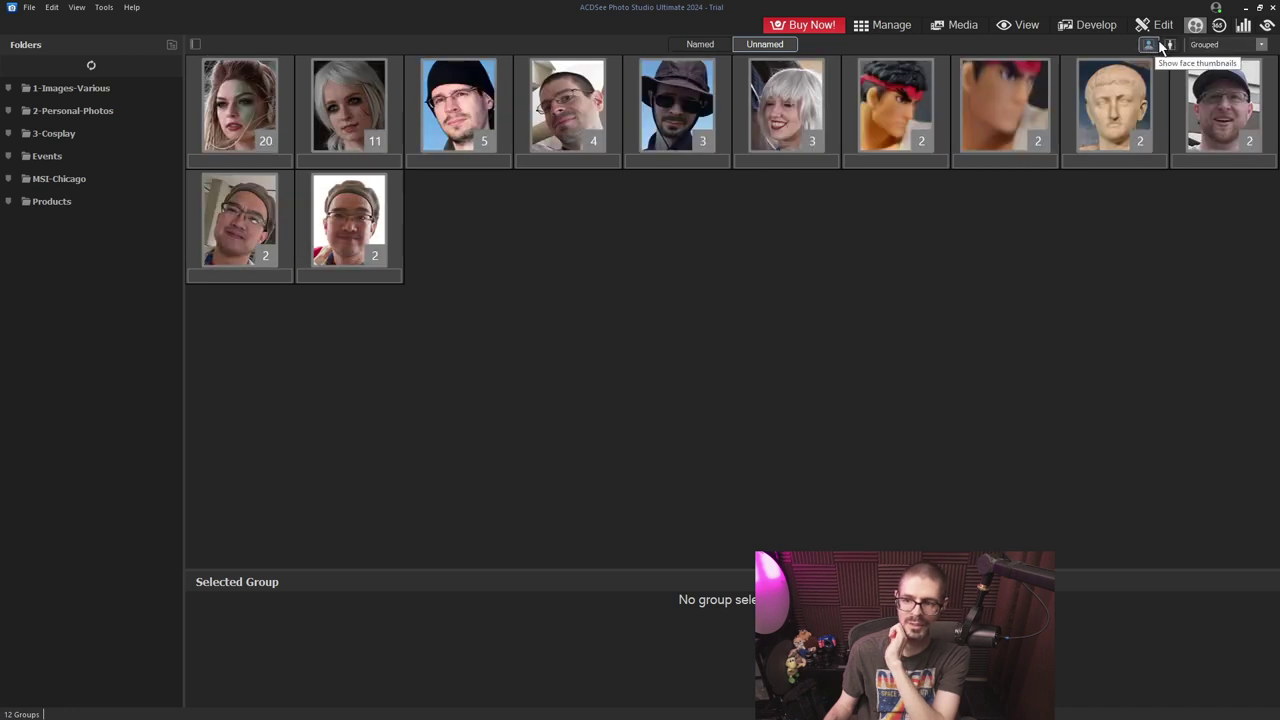
{"action": "left_click", "coordinate": [248, 152]}
{"action": "double_click", "coordinate": [248, 155]}
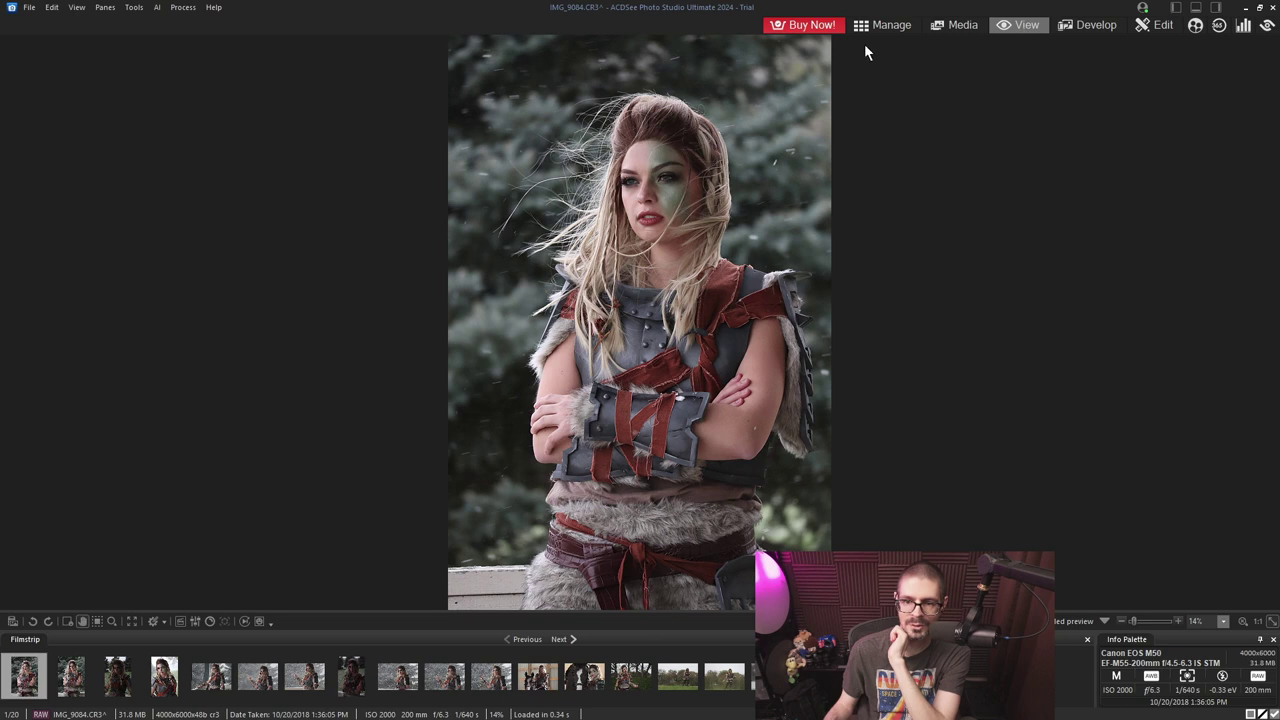
{"action": "left_click", "coordinate": [1196, 26]}
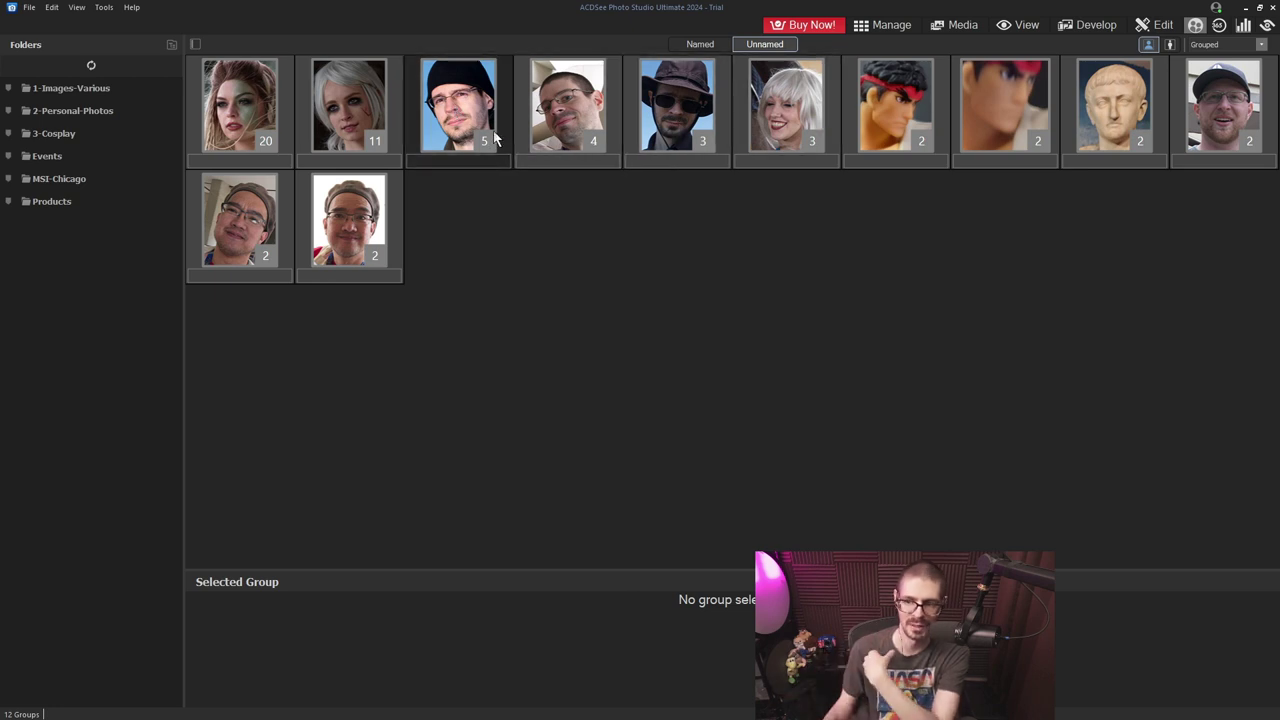
{"action": "left_click", "coordinate": [1169, 44]}
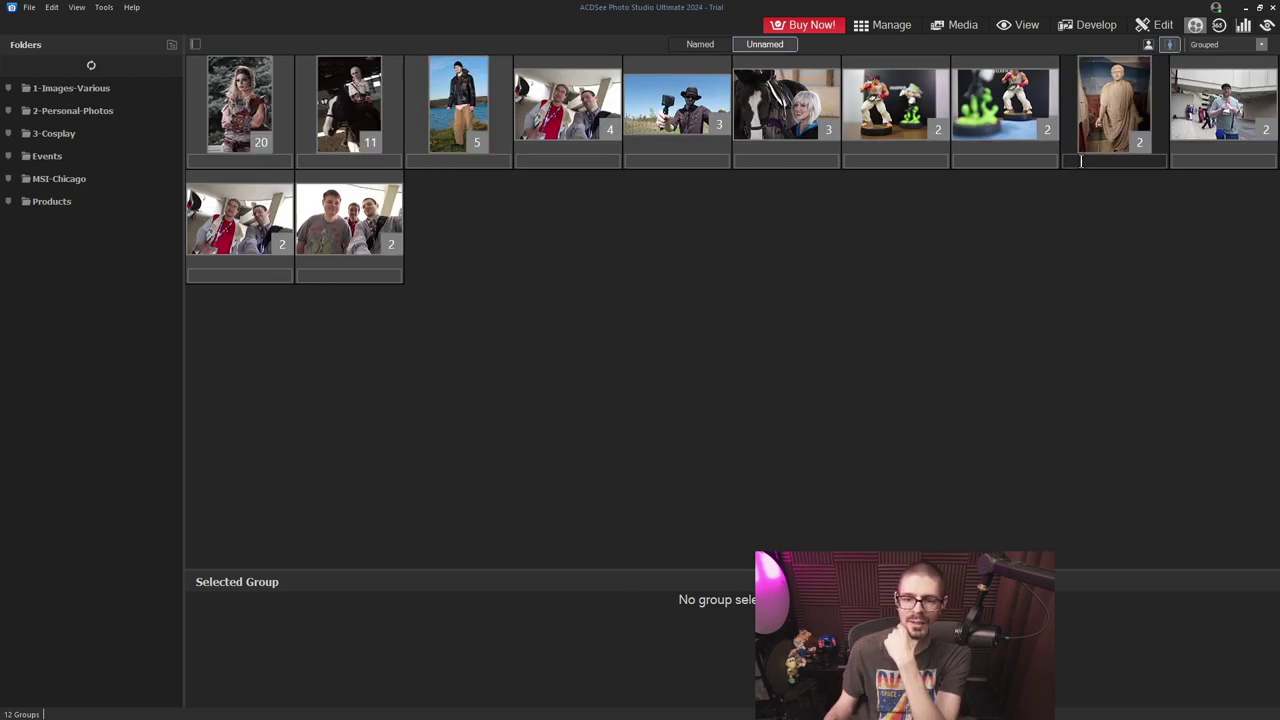
{"action": "left_click", "coordinate": [700, 44]}
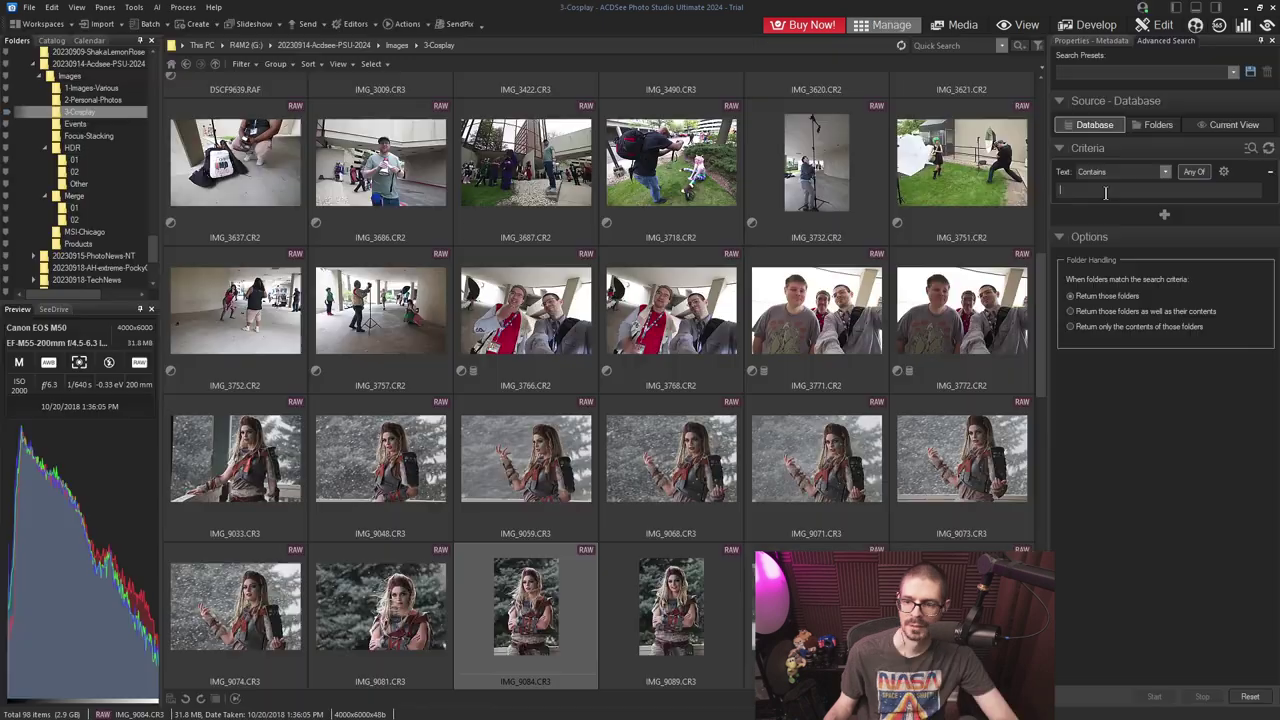
- Search the database for photos whose text contains "tree" and browse the results
{"action": "type", "text": "tree"}
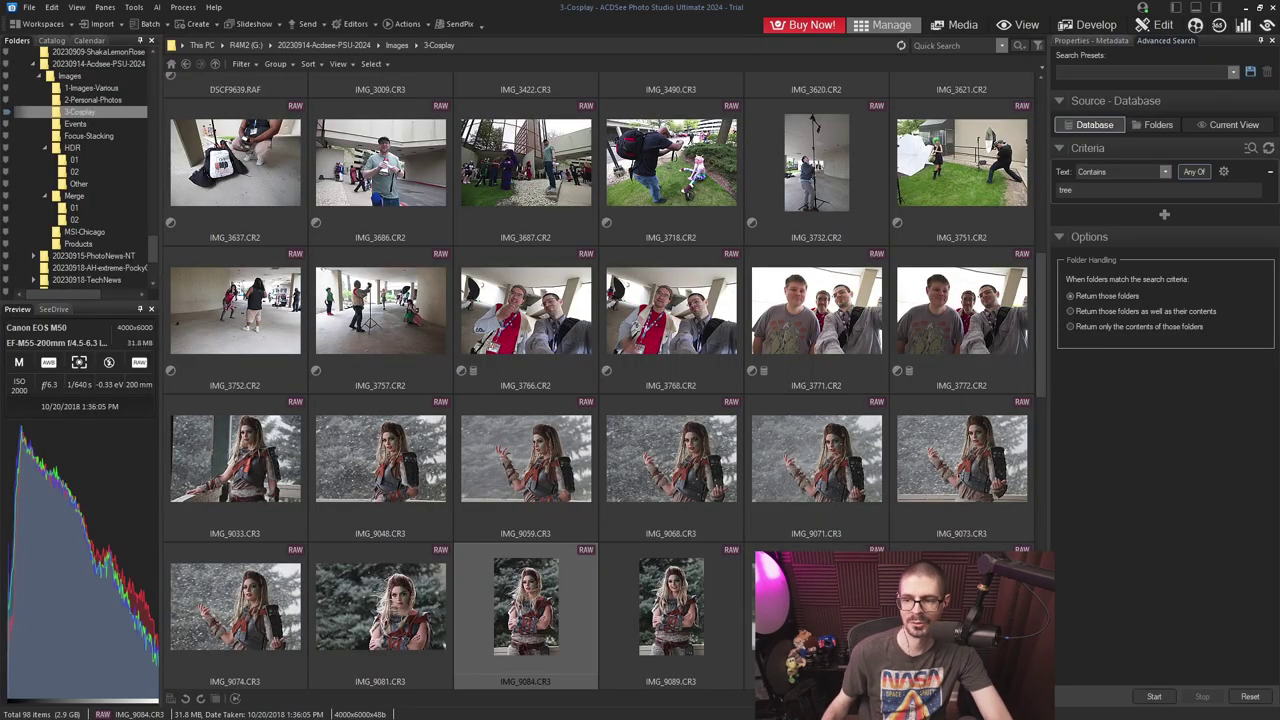
{"action": "key", "text": "Return"}
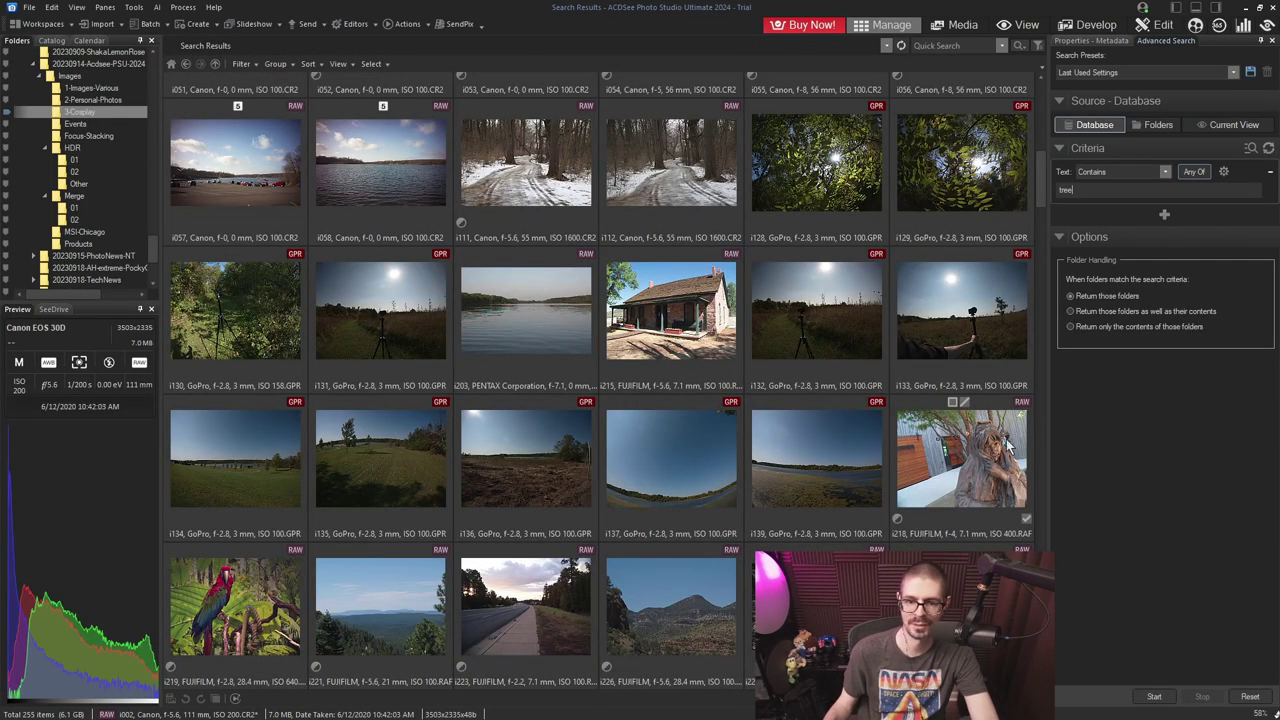
{"action": "scroll", "coordinate": [632, 337], "scroll_direction": "down", "scroll_amount": 5}
{"action": "scroll", "coordinate": [483, 358], "scroll_direction": "down", "scroll_amount": 15}
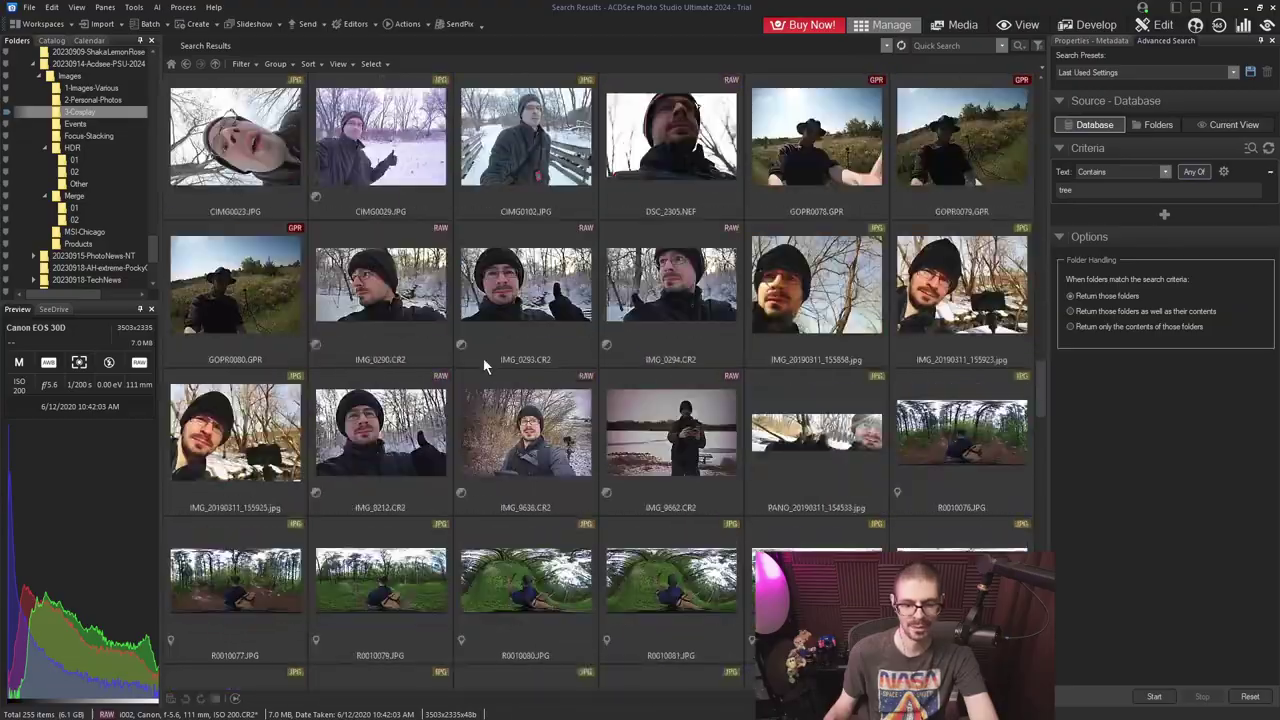
{"action": "scroll", "coordinate": [483, 360], "scroll_direction": "down", "scroll_amount": 3}
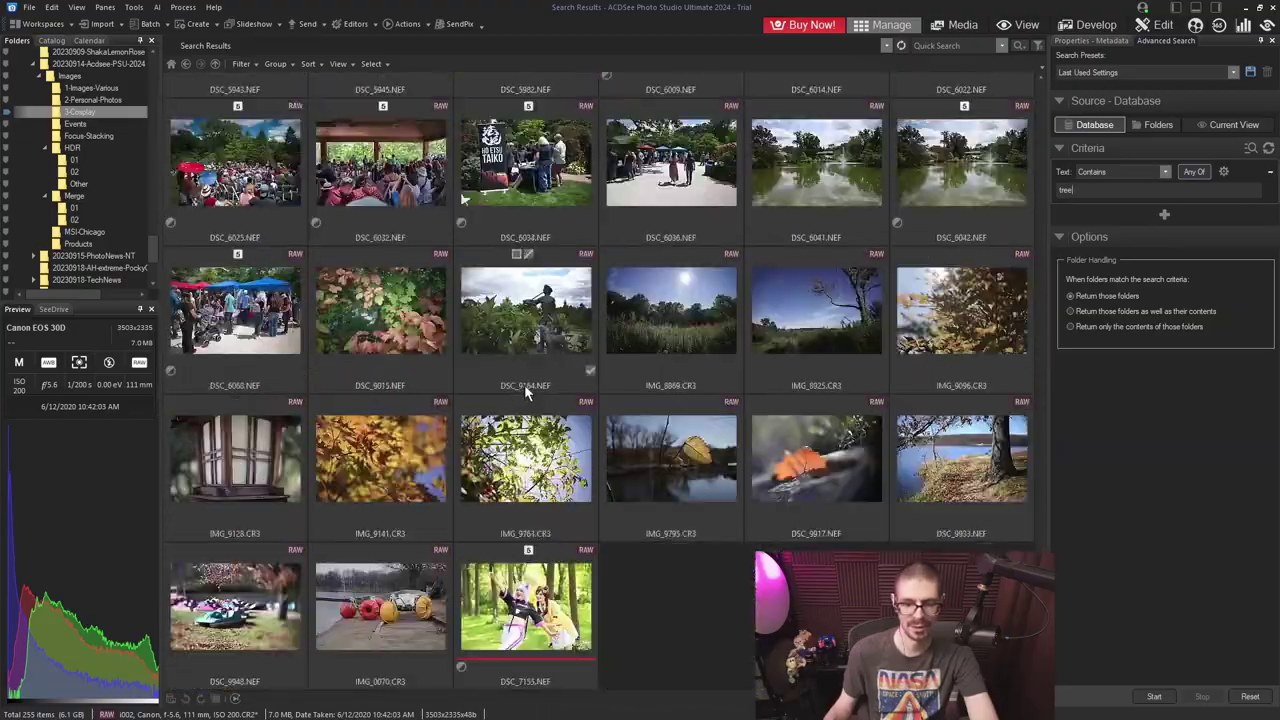
{"action": "scroll", "coordinate": [524, 384], "scroll_direction": "up", "scroll_amount": 3}
{"action": "scroll", "coordinate": [462, 318], "scroll_direction": "down", "scroll_amount": 2}
{"action": "scroll", "coordinate": [463, 320], "scroll_direction": "down", "scroll_amount": 10}
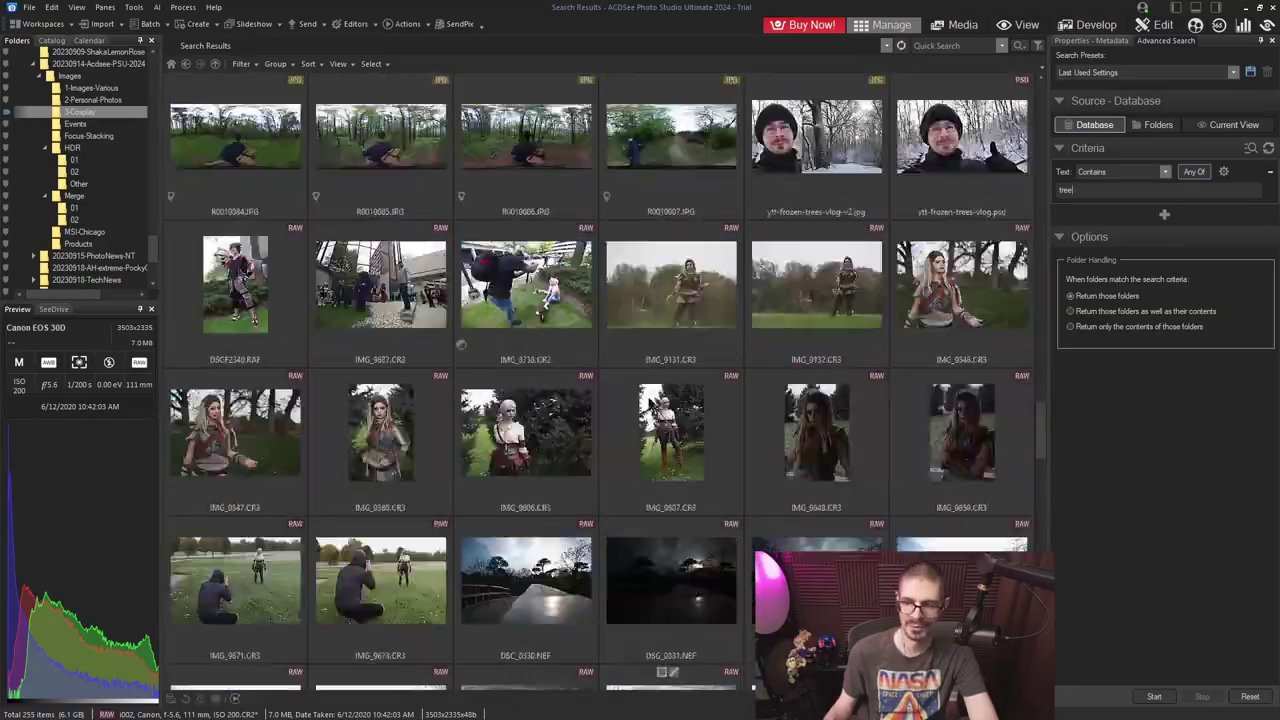
- Search the database for text containing "shoe" and examine several of the matching photos
{"action": "double_click", "coordinate": [1083, 191]}
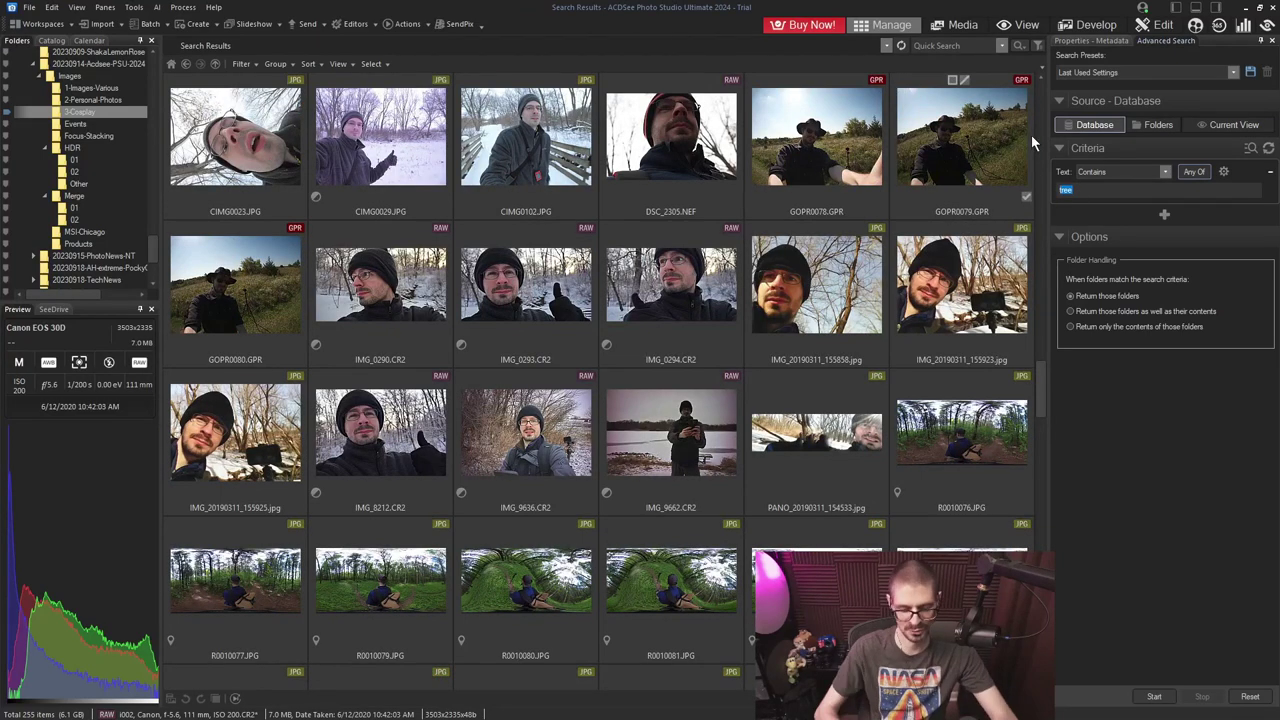
{"action": "type", "text": "shoe"}
{"action": "key", "text": "Return"}
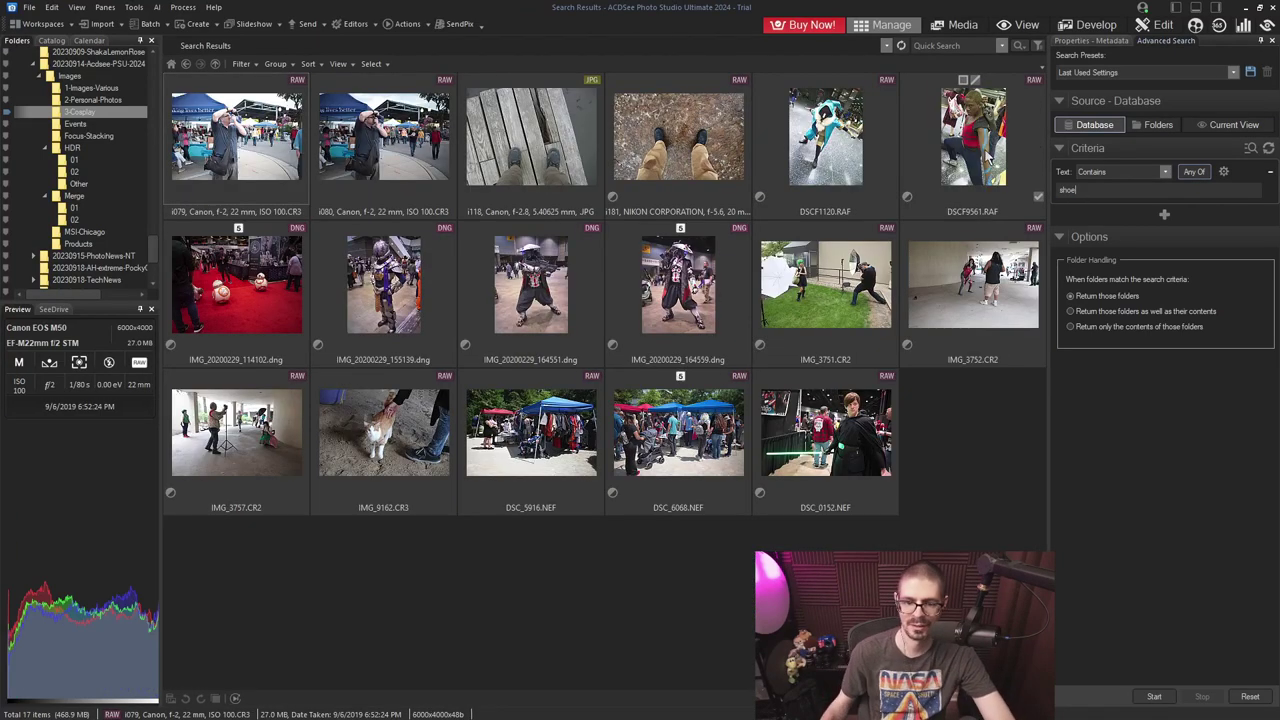
{"action": "left_click", "coordinate": [536, 127]}
{"action": "left_click", "coordinate": [684, 150]}
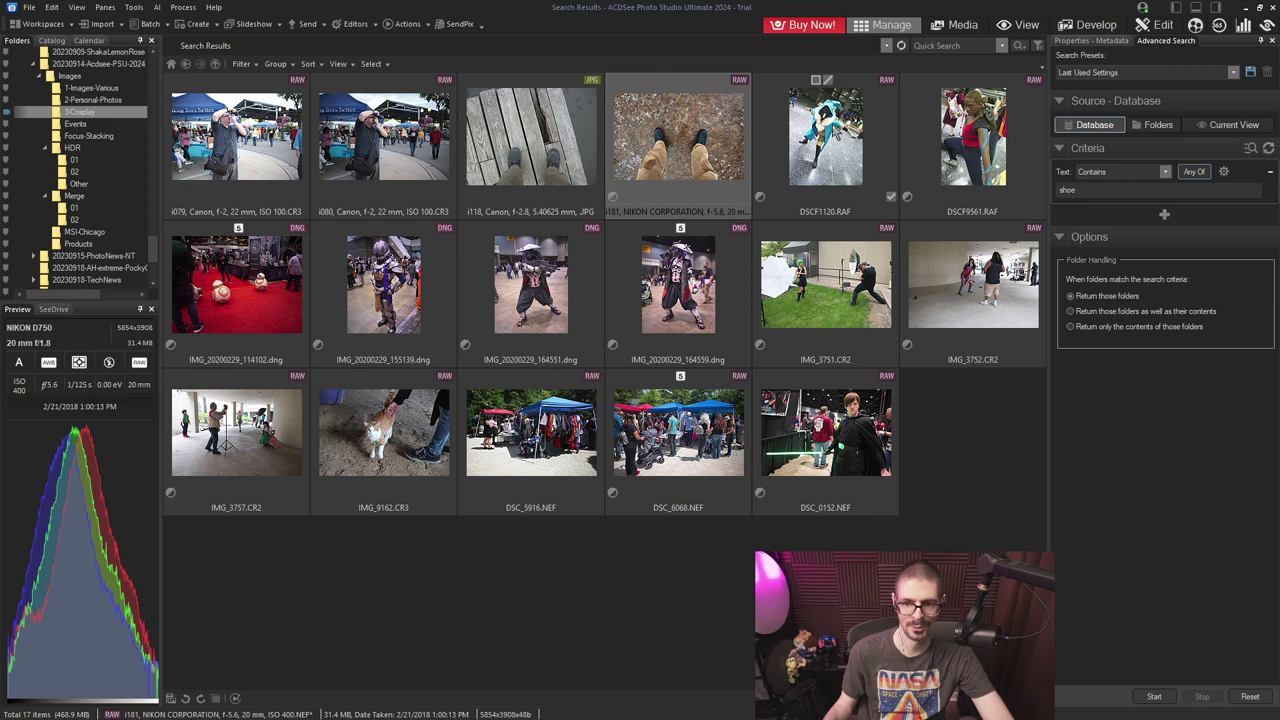
{"action": "left_click", "coordinate": [840, 134]}
{"action": "left_click", "coordinate": [840, 278]}
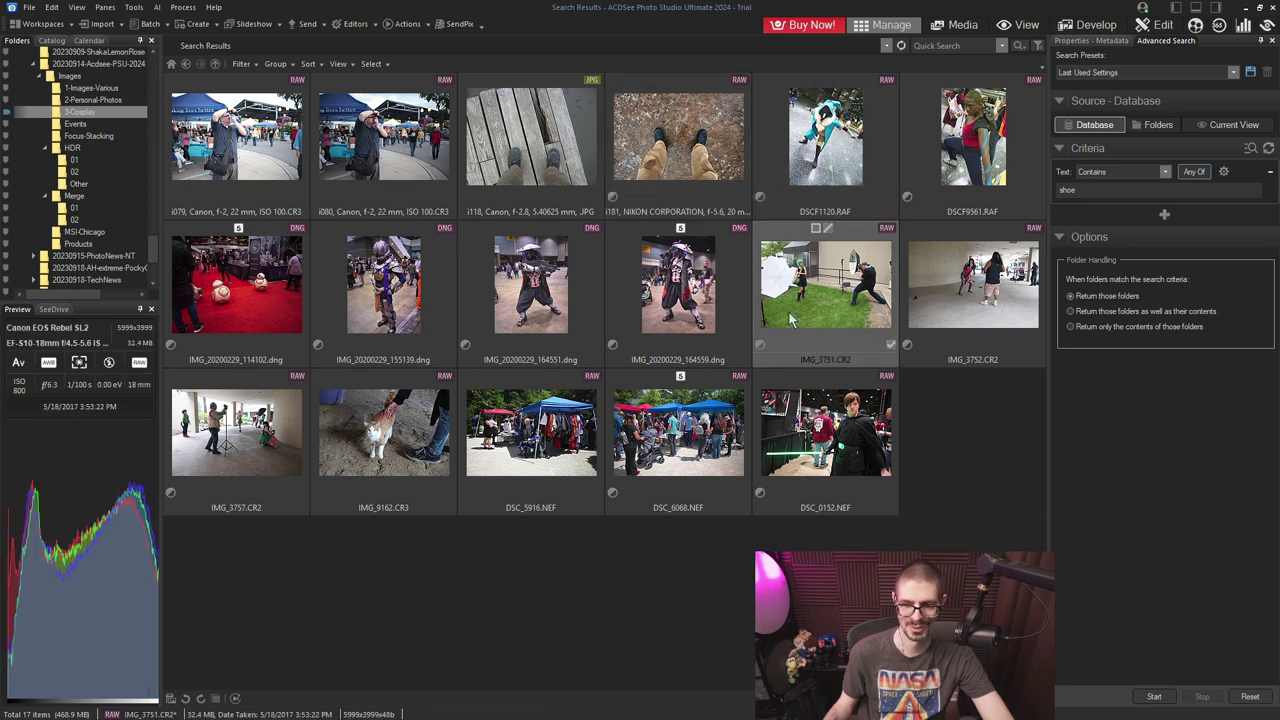
{"action": "left_click", "coordinate": [806, 432]}
{"action": "left_click", "coordinate": [645, 436]}
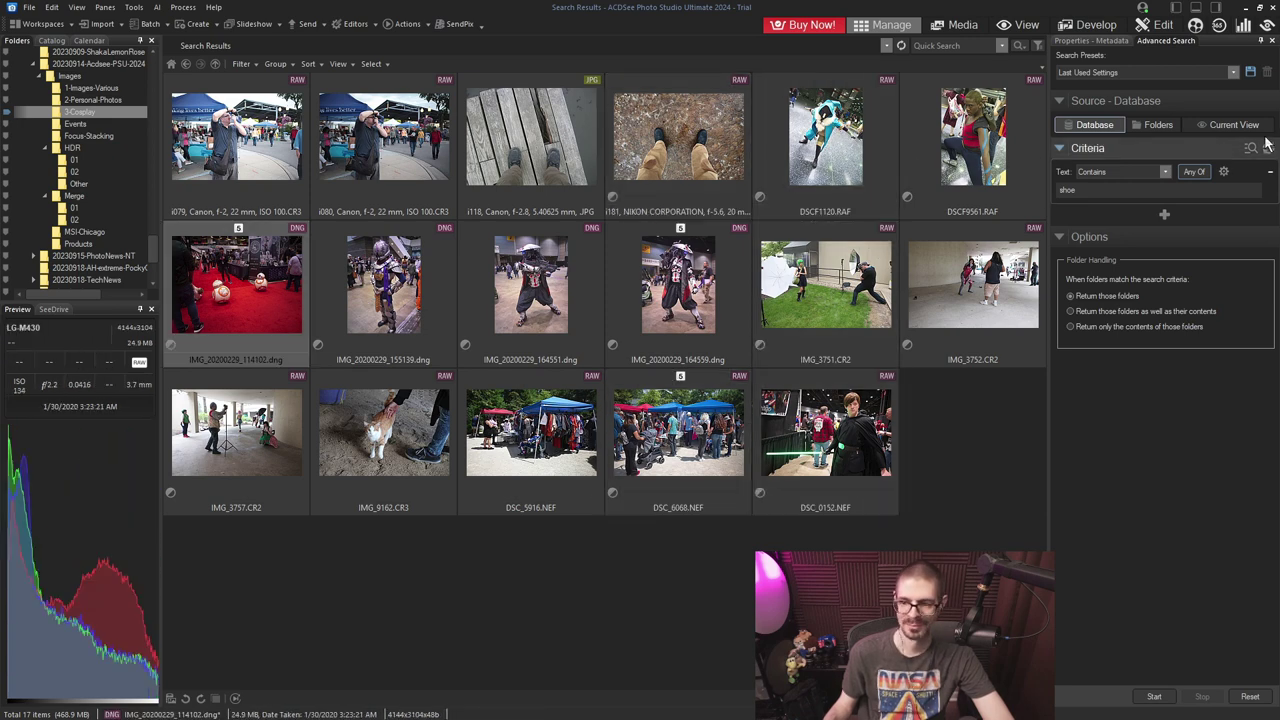
- Search the database for photos whose text contains "car"
{"action": "left_click", "coordinate": [1102, 188]}
{"action": "double_click", "coordinate": [1102, 188]}
{"action": "type", "text": "ca"}
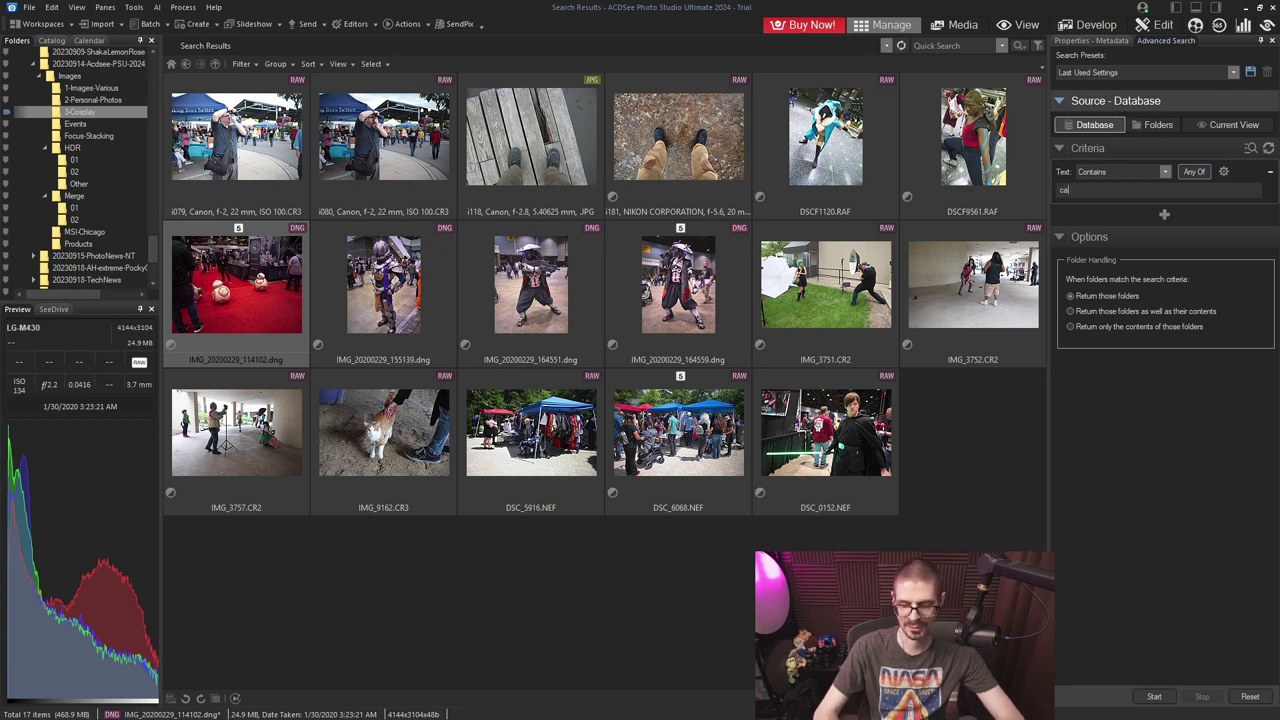
{"action": "type", "text": "r"}
{"action": "key", "text": "Return"}
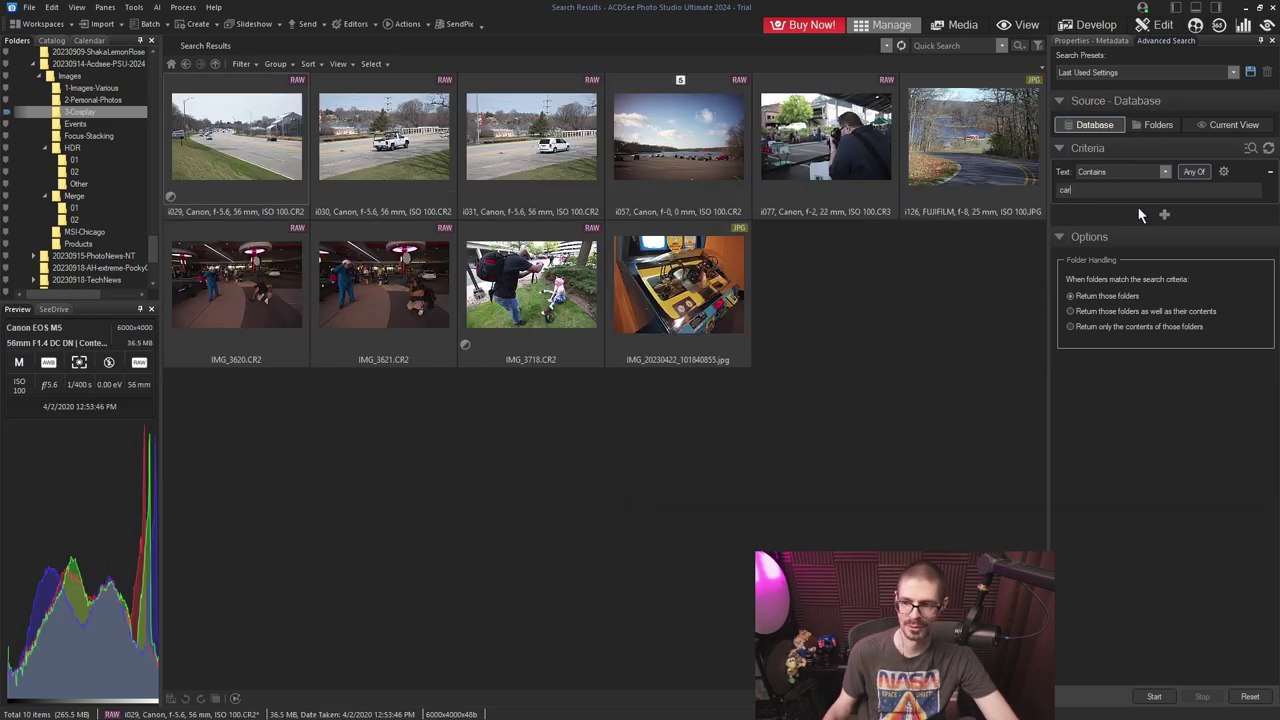
- Search the database for text containing "people", repeat the search with "person", and browse the matching photos
{"action": "double_click", "coordinate": [1120, 185]}
{"action": "type", "text": "people"}
{"action": "key", "text": "Return"}
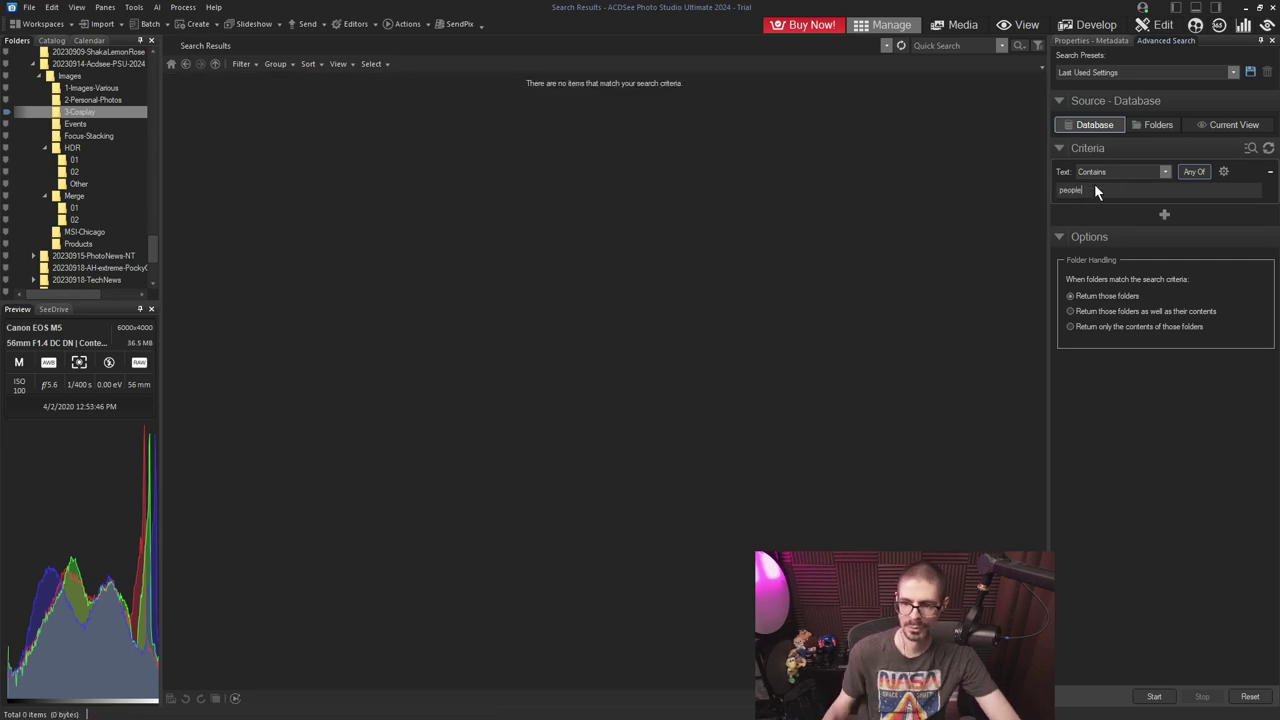
{"action": "double_click", "coordinate": [1094, 190]}
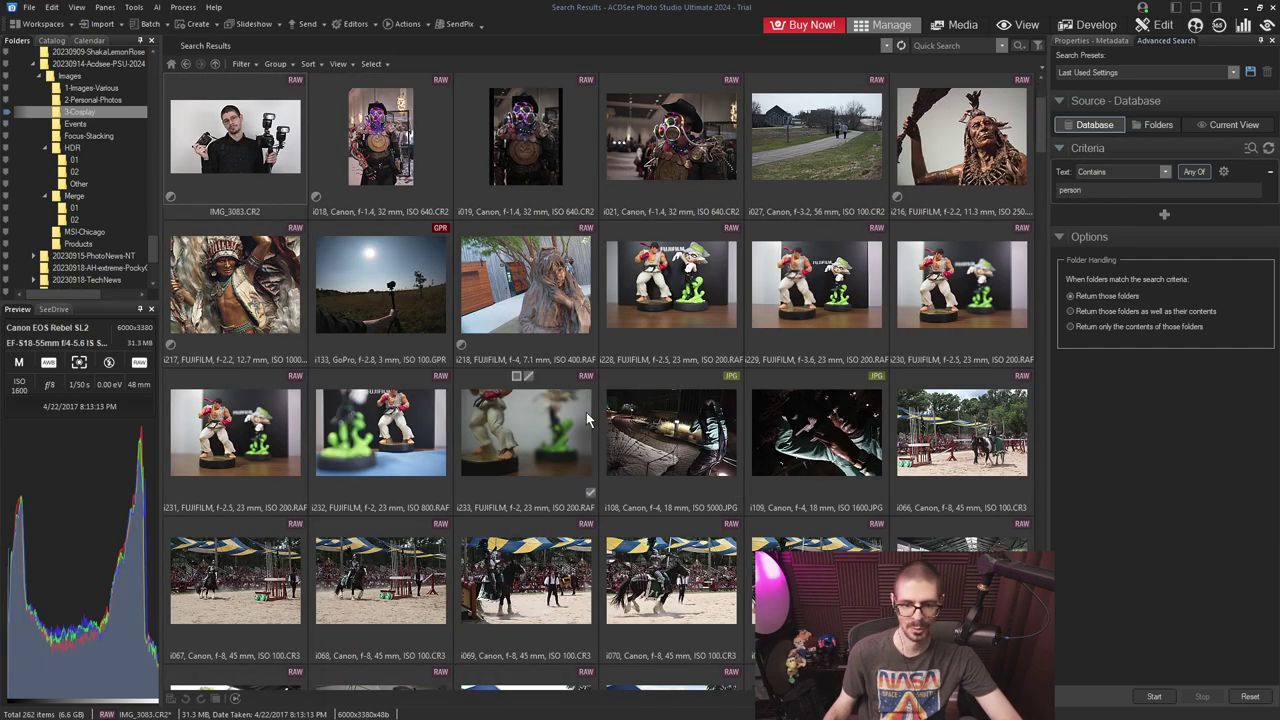
{"action": "scroll", "coordinate": [580, 405], "scroll_direction": "down", "scroll_amount": 12}
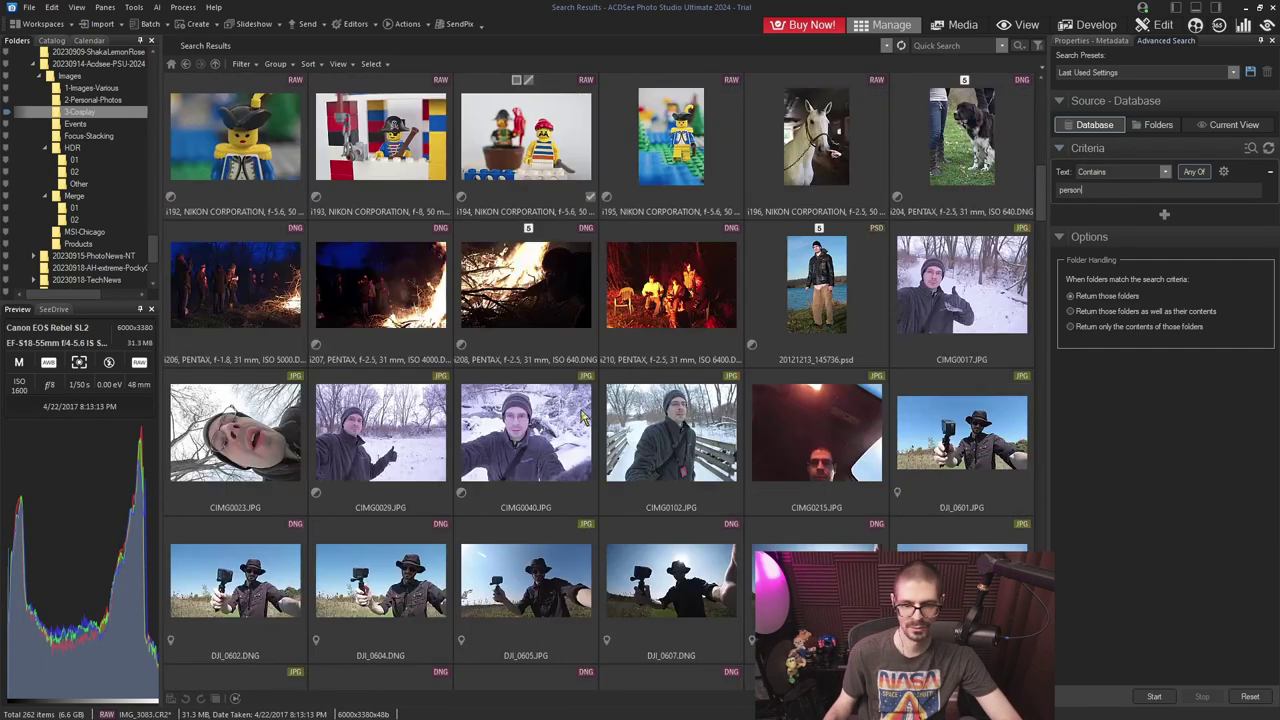
{"action": "scroll", "coordinate": [580, 404], "scroll_direction": "down", "scroll_amount": 15}
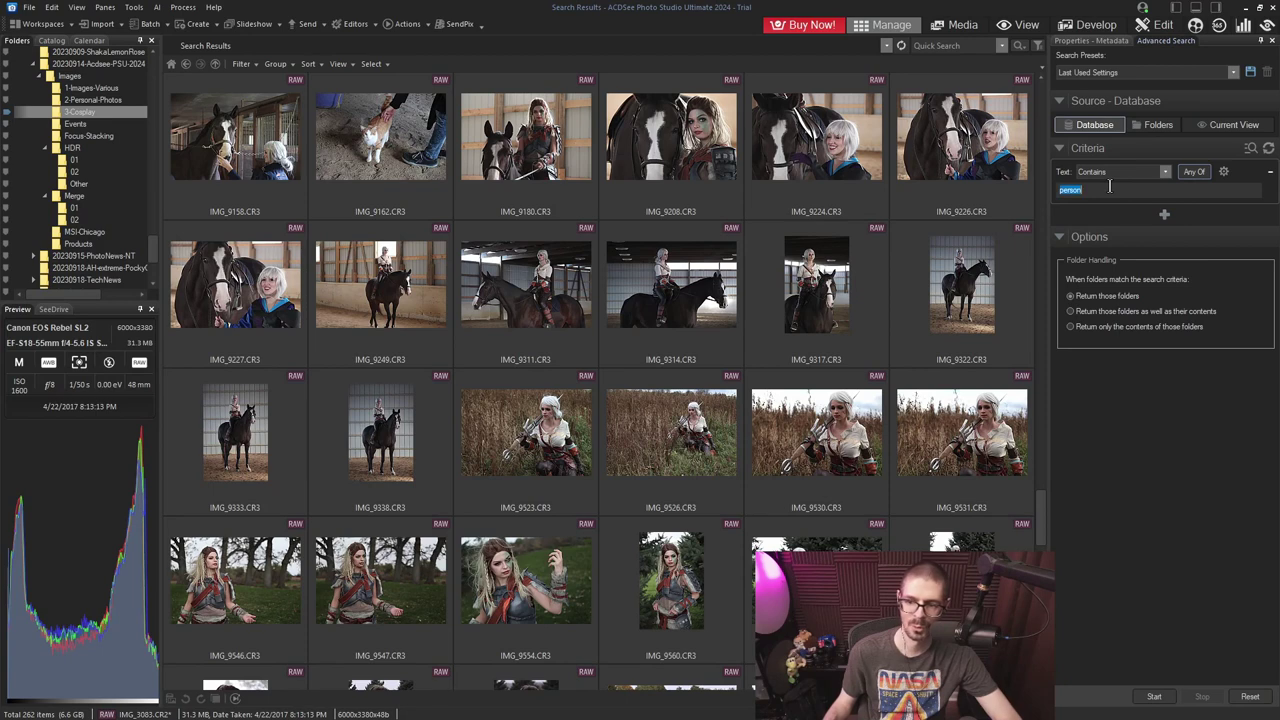
- Search the database for text containing "snow" and examine several of the matching photos throughout the results
{"action": "type", "text": "snow"}
{"action": "key", "text": "Return"}
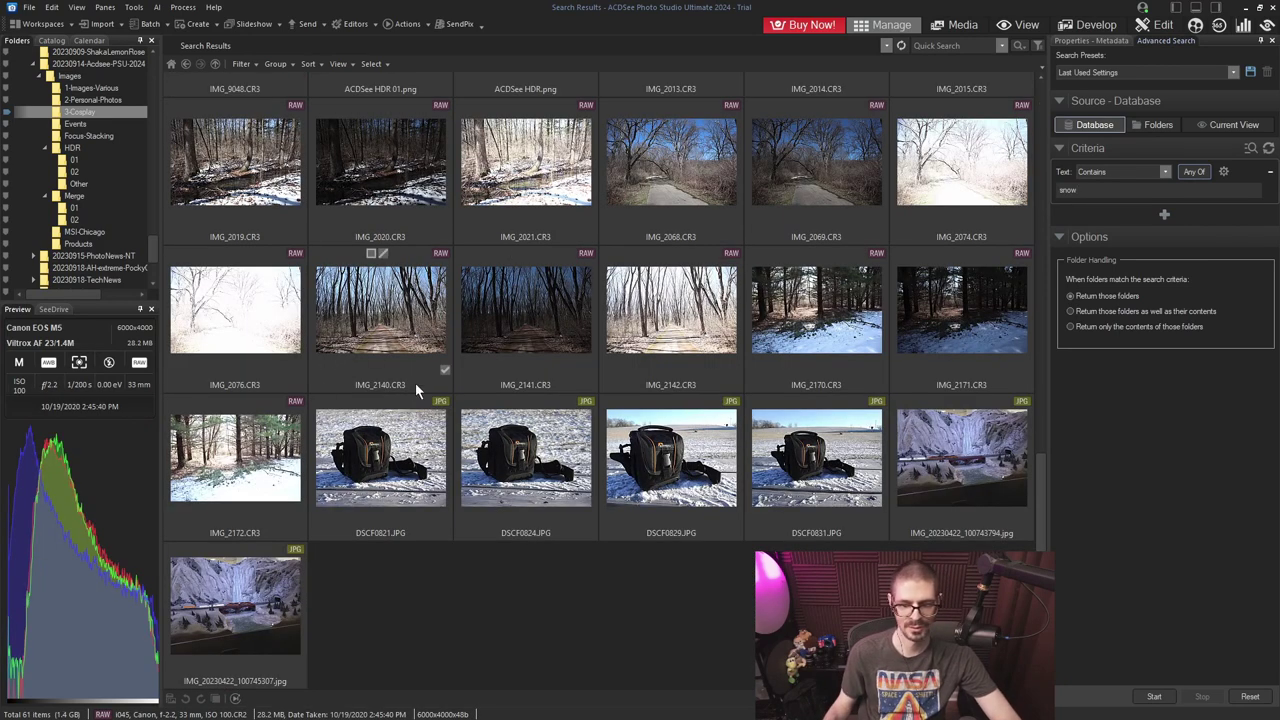
{"action": "left_click", "coordinate": [515, 457]}
{"action": "left_click", "coordinate": [950, 465]}
{"action": "left_click", "coordinate": [245, 603]}
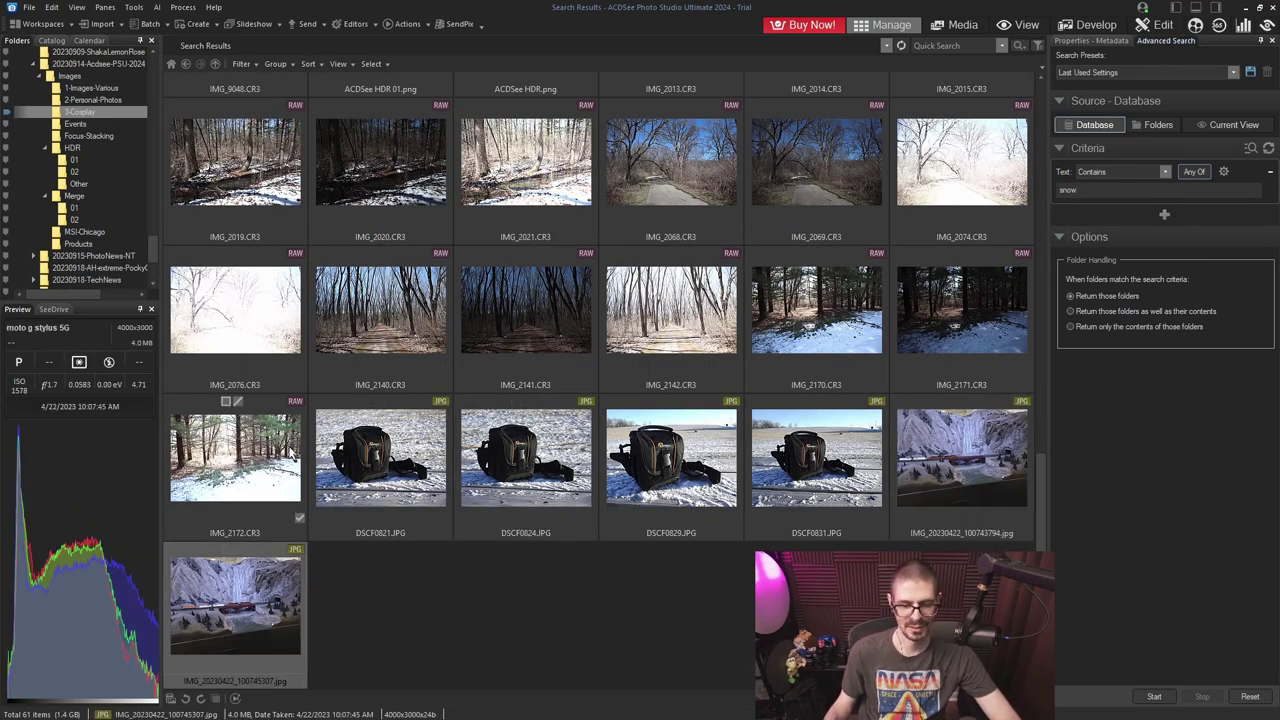
{"action": "left_click", "coordinate": [245, 470]}
{"action": "left_click", "coordinate": [525, 300]}
{"action": "left_click", "coordinate": [530, 172]}
{"action": "scroll", "coordinate": [660, 375], "scroll_direction": "up", "scroll_amount": 4}
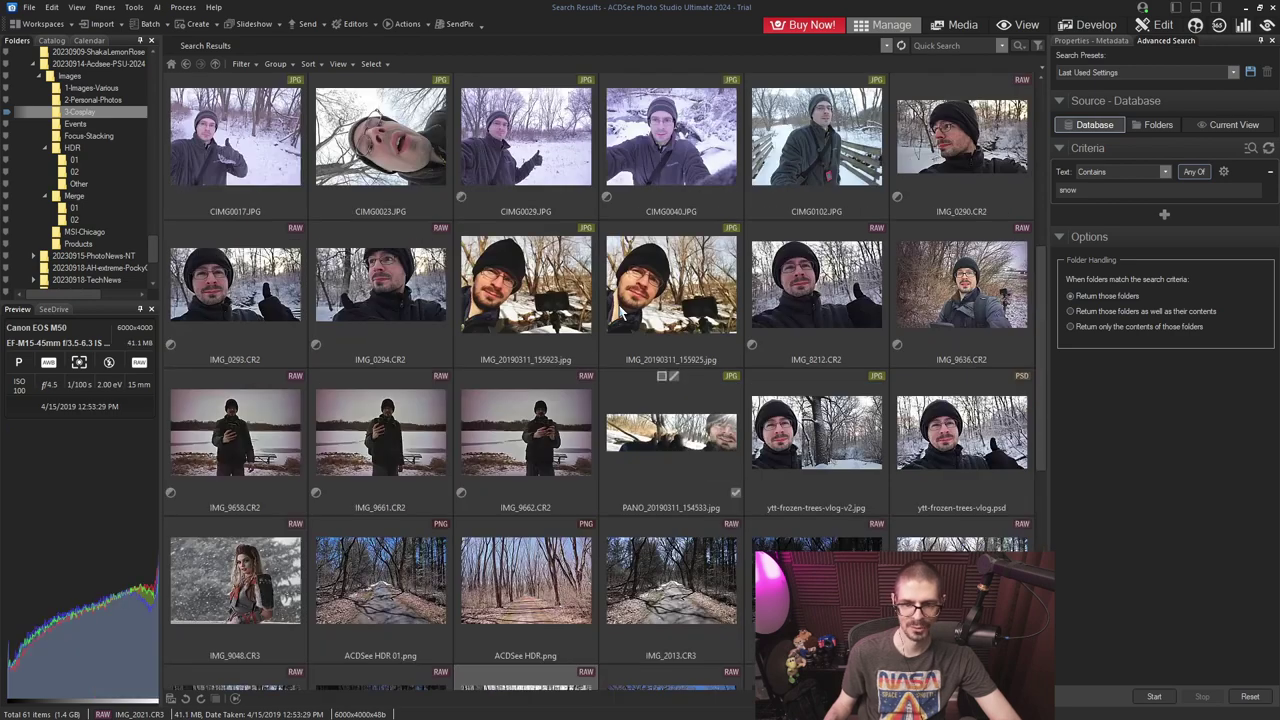
{"action": "left_click", "coordinate": [667, 330]}
{"action": "scroll", "coordinate": [667, 332], "scroll_direction": "down", "scroll_amount": 3}
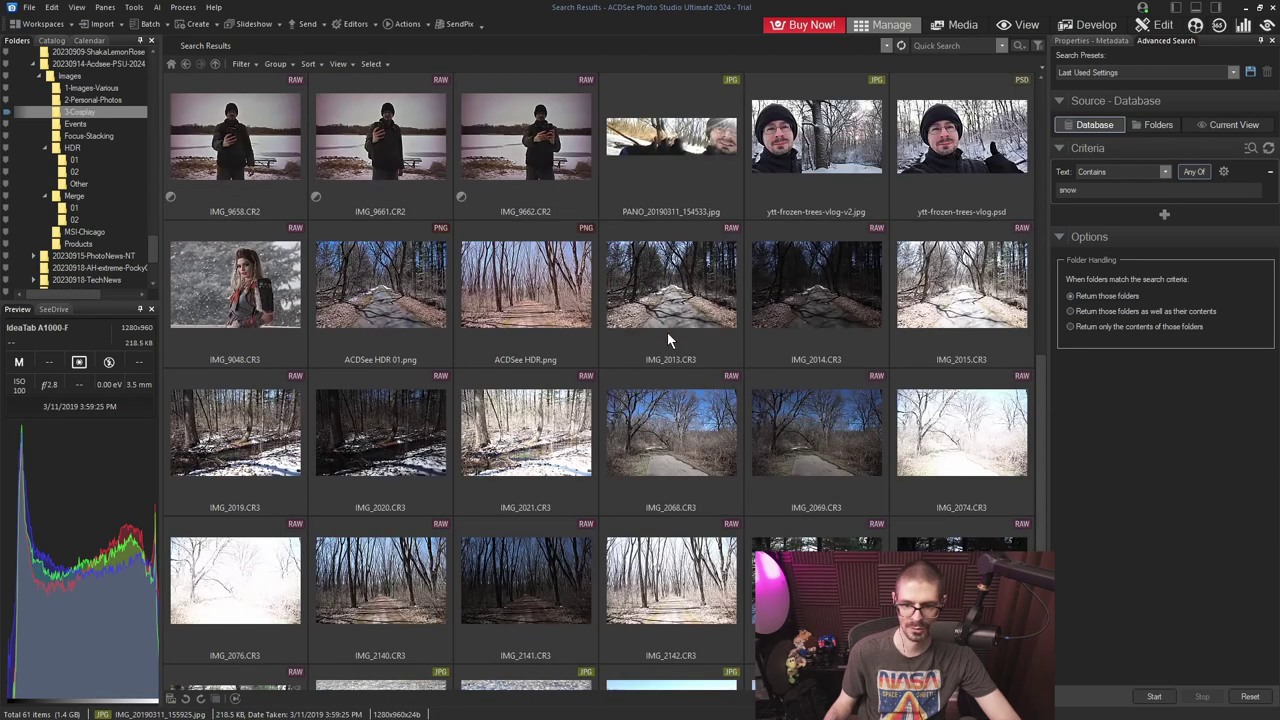